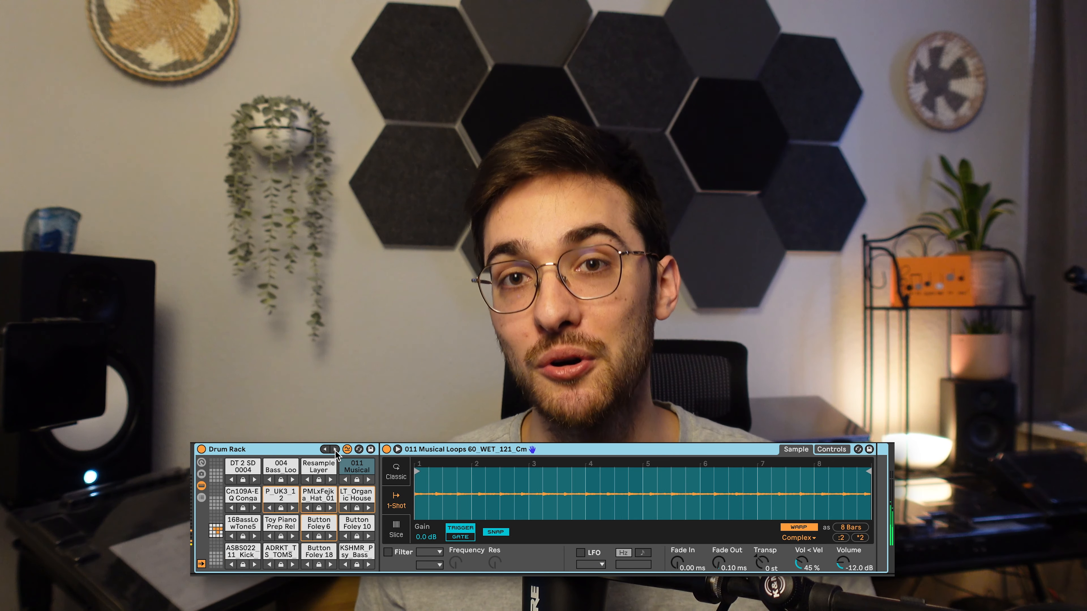
left_click(336, 449)
left_click(336, 449)
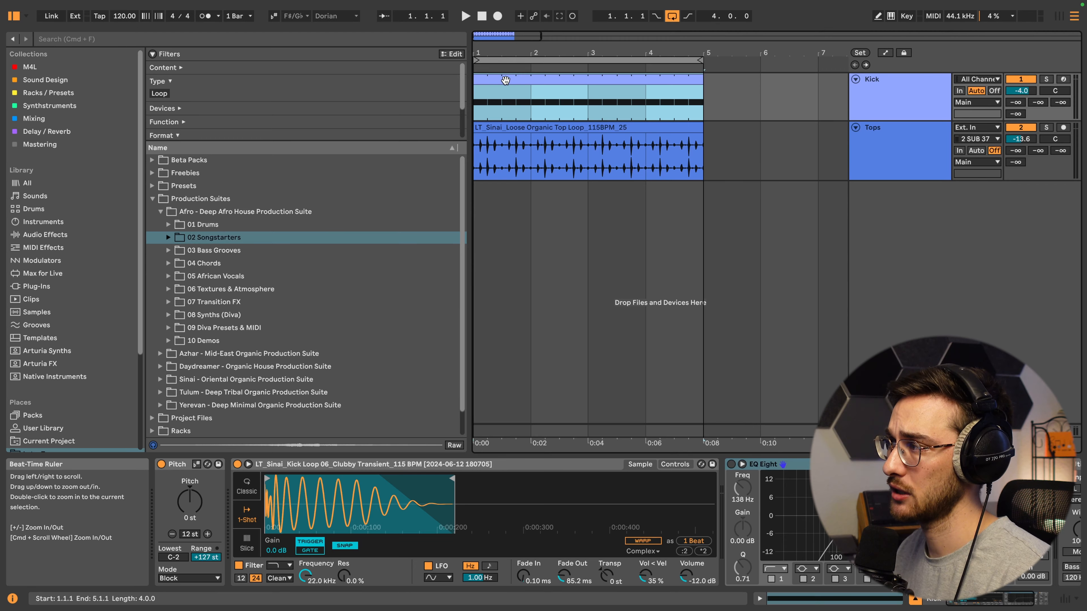
- Select the top loop clip on the Tops track and play the kick and tops together
left_click(503, 128)
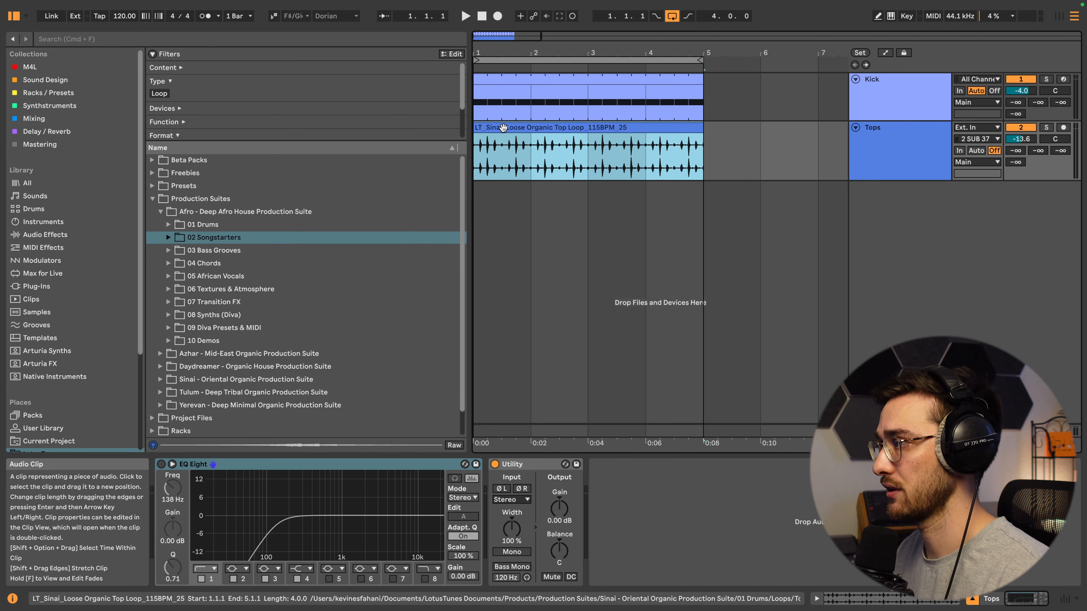
key("space")
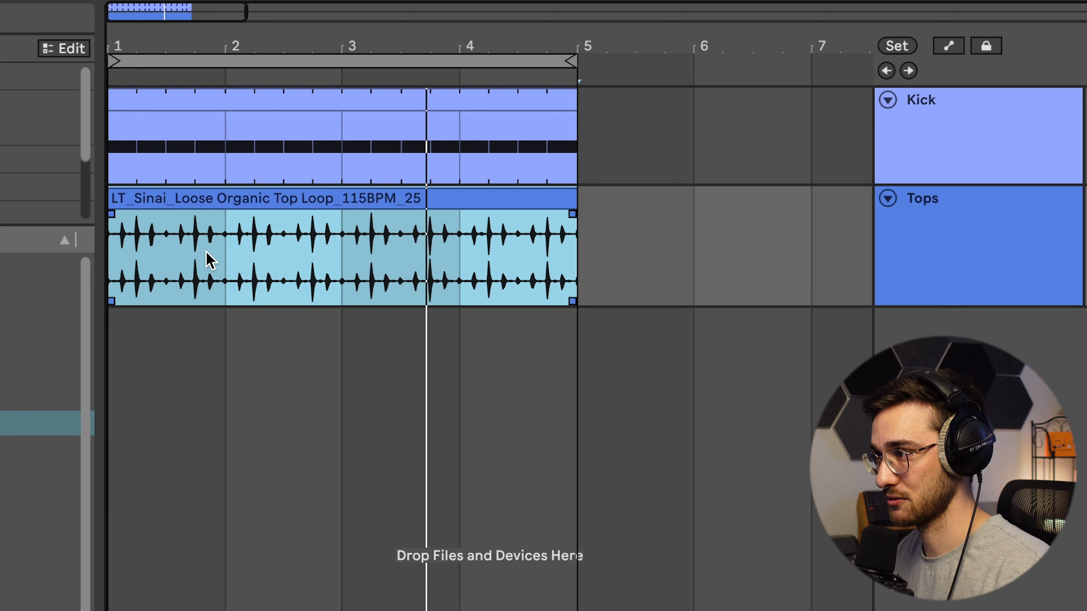
- Insert a MIDI track below the Tops track and load an empty Drum Rack onto it
left_click(939, 262)
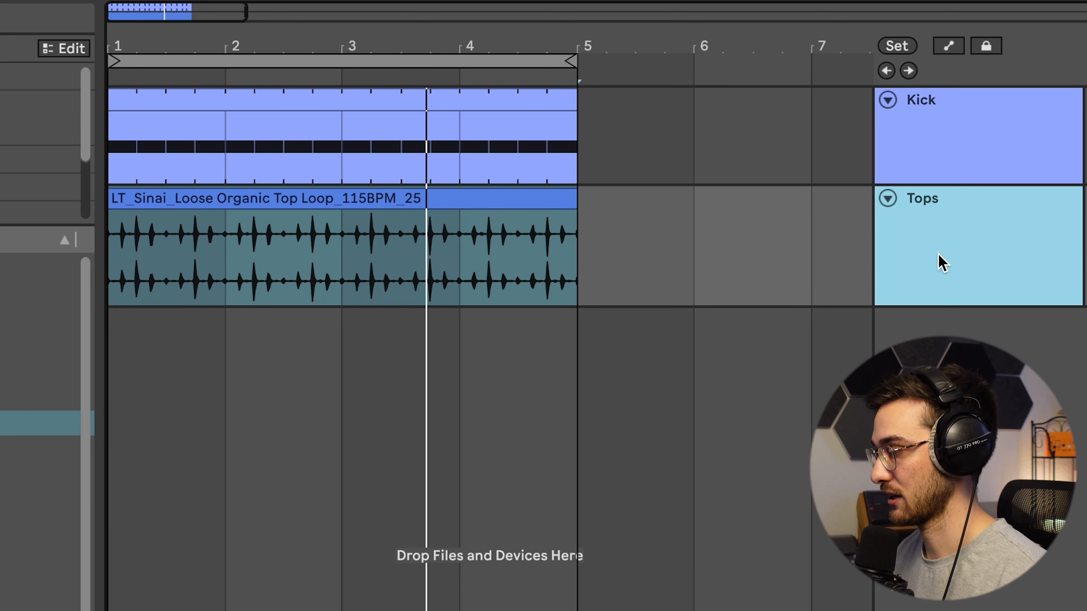
key("super+shift+t")
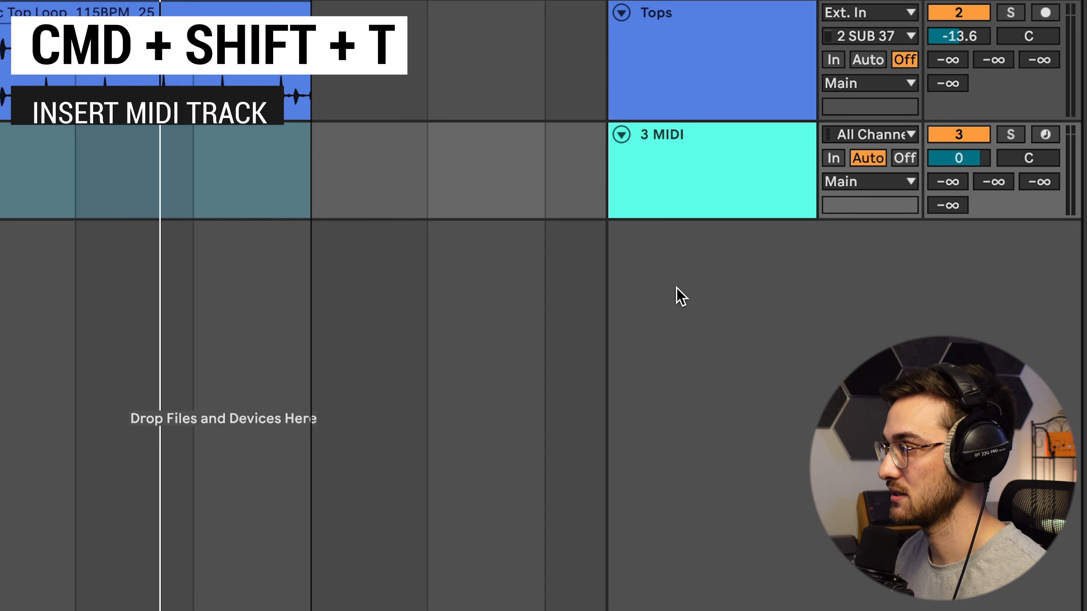
right_click(663, 277)
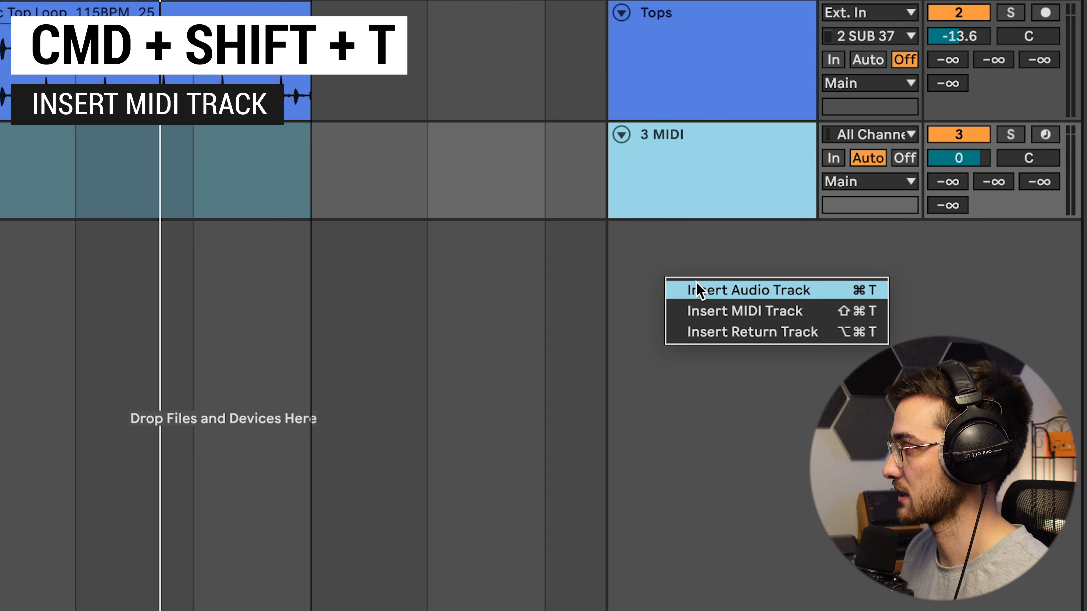
left_click(715, 311)
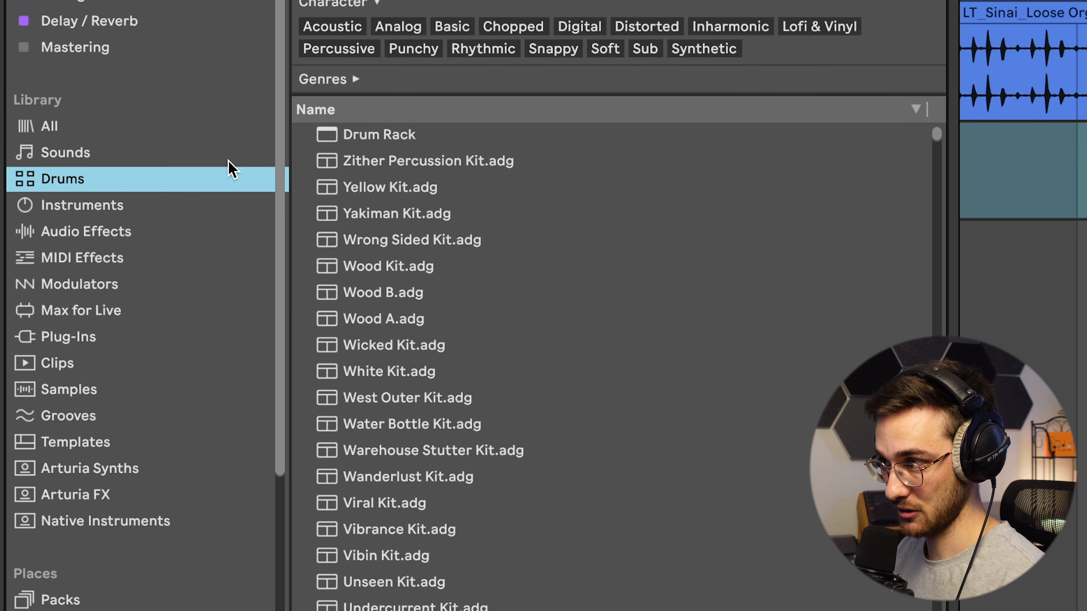
left_click_drag(360, 136, 563, 439)
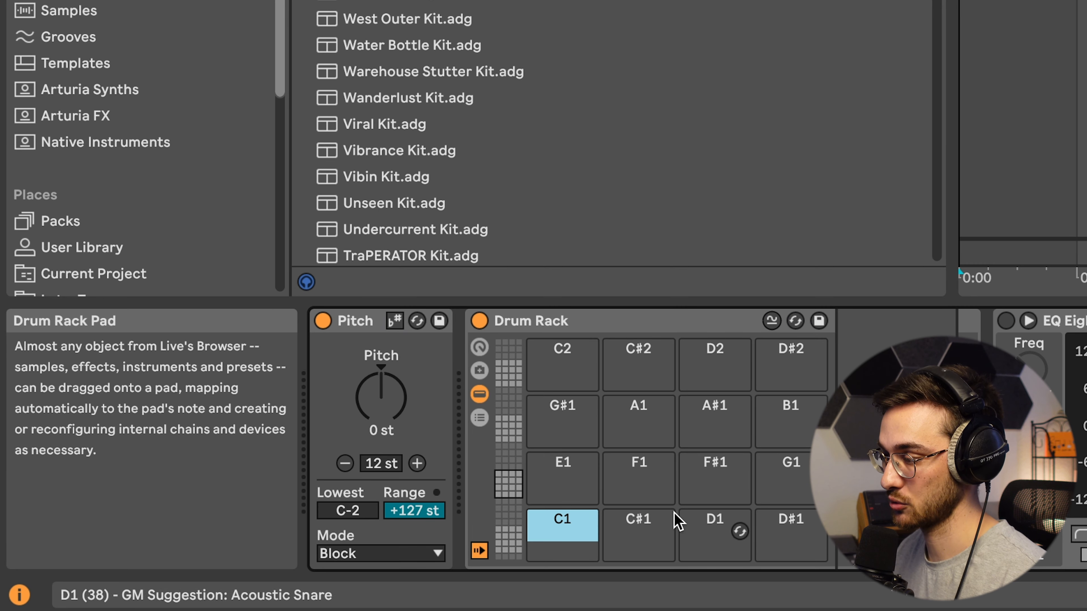
- Browse the drum kit presets and load the Sewer Drums kit onto the new MIDI track
scroll(99, 246, "down", 2)
scroll(88, 237, "down", 2)
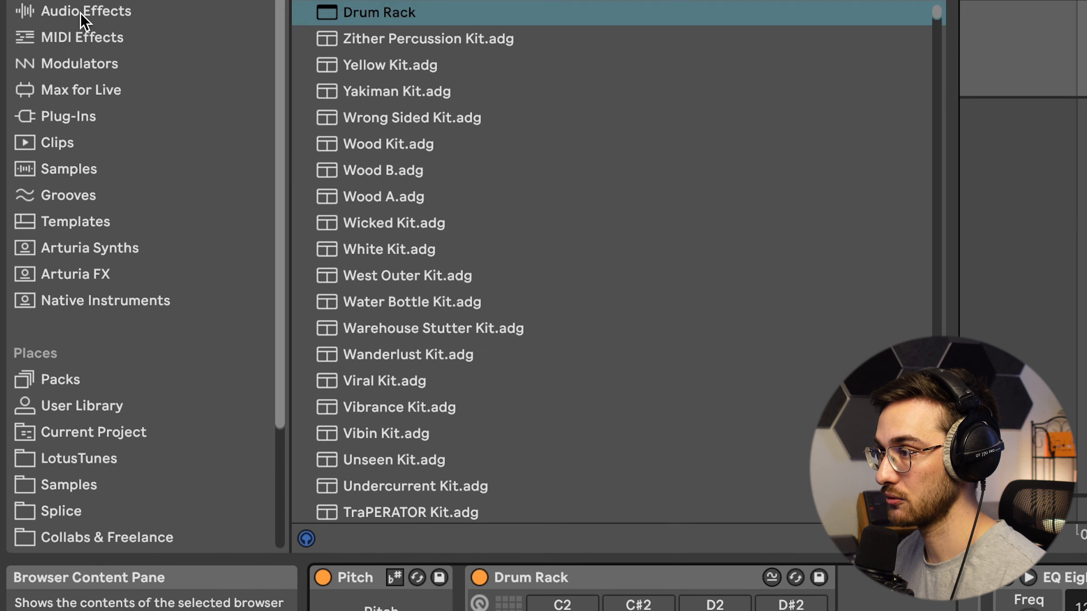
scroll(427, 342, "down", 15)
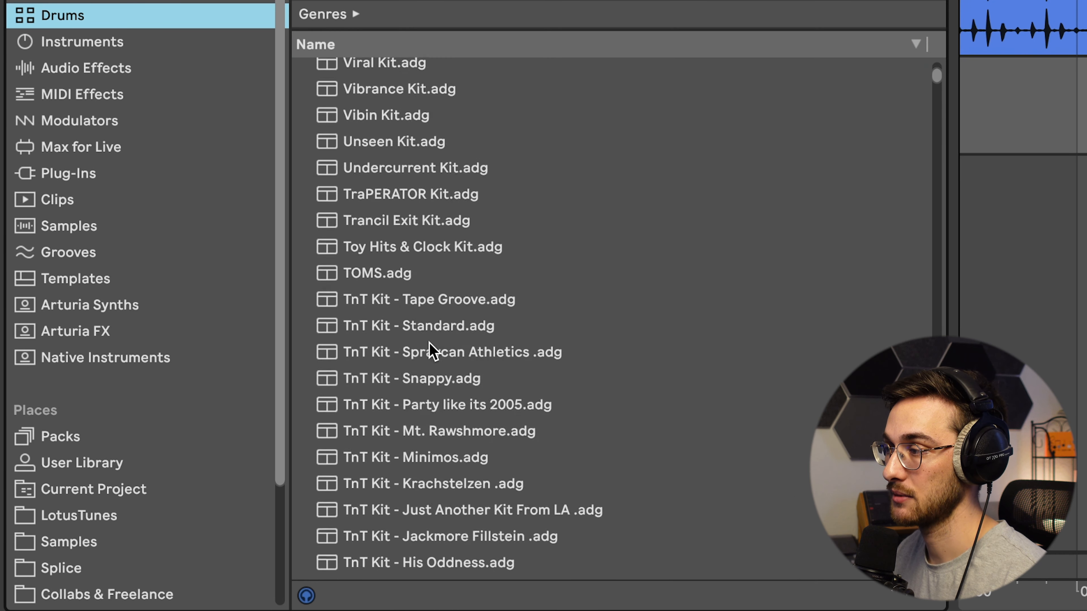
left_click_drag(402, 318, 306, 340)
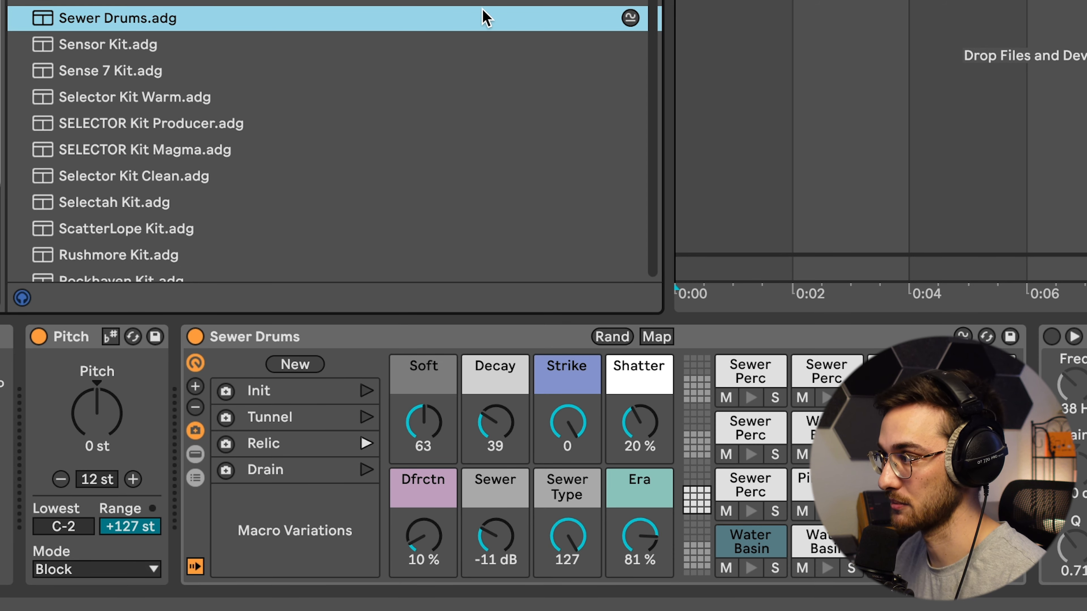
- Audition the lowest row of pads in the Sewer Drums kit, including Water Basin and Basin Hit 2
left_click(820, 541)
left_click(751, 568)
left_click(827, 569)
left_click(738, 568)
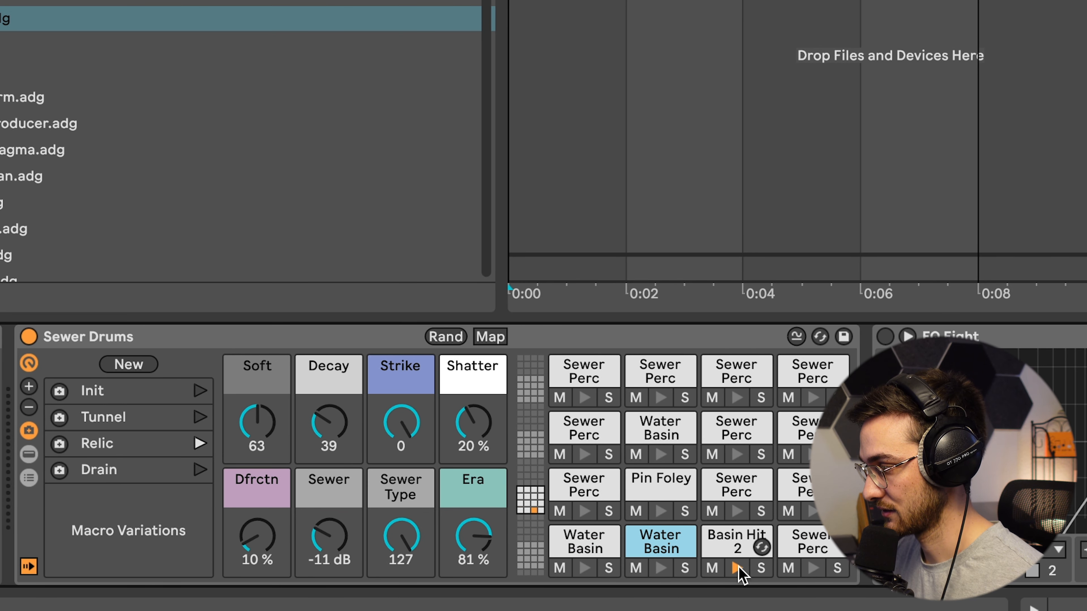
left_click(813, 568)
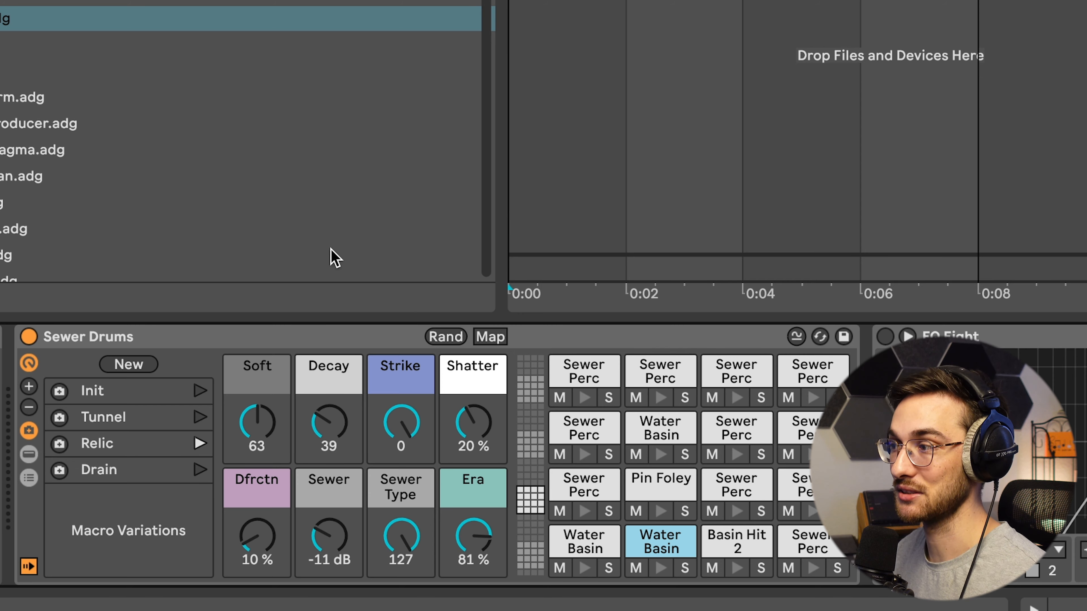
- Remove the Sewer Drums kit and put an empty Drum Rack back on the track
left_click(182, 340)
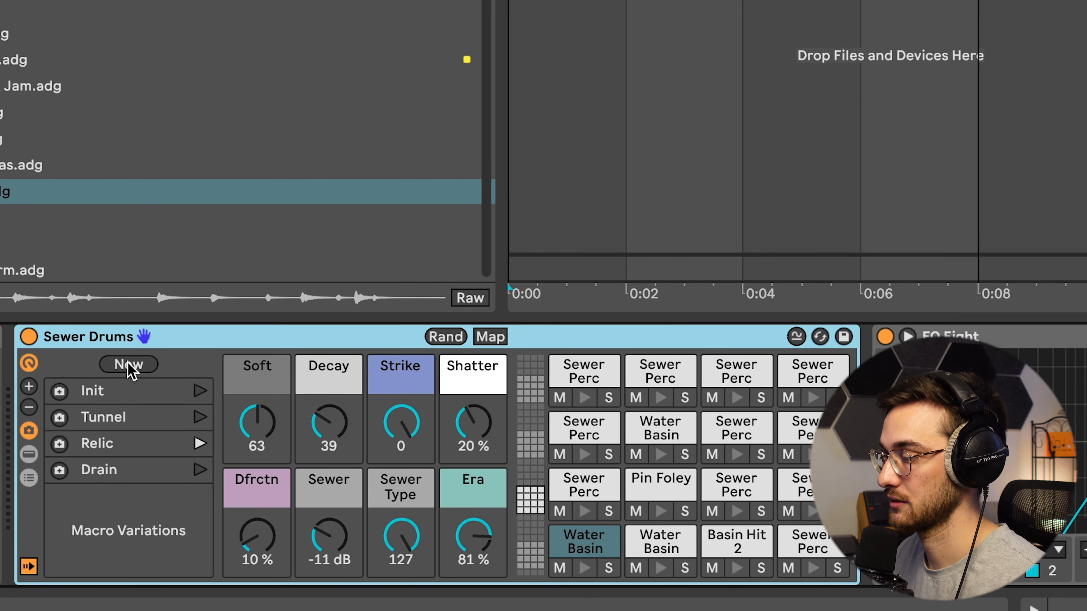
key("Delete")
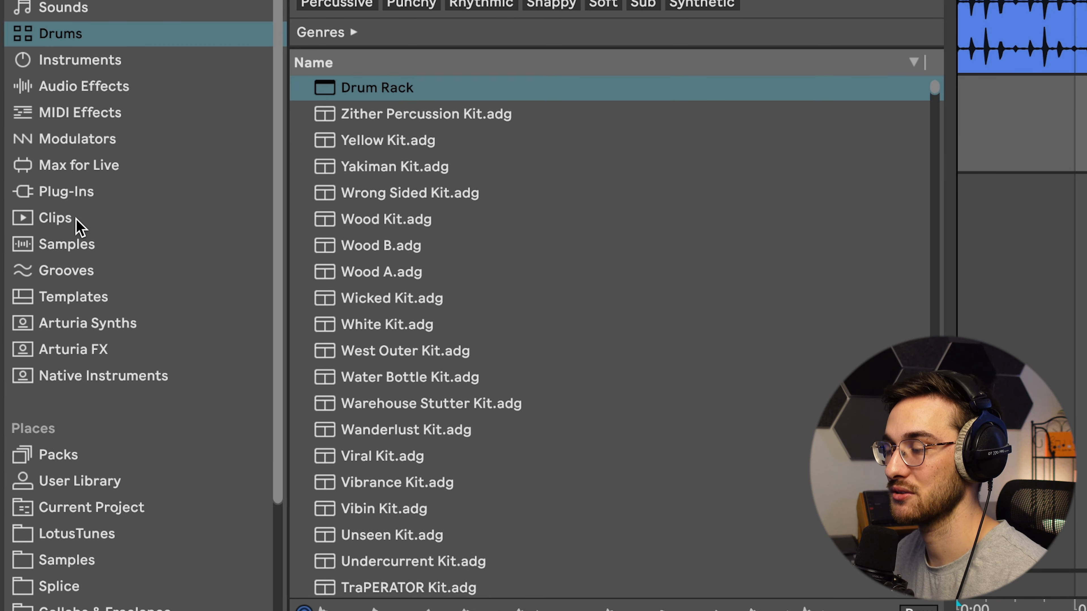
- Filter the clip library by Drum Clip, compare the Percussion Clip and Full Drum Clip filters, and browse the full drum clips
left_click(77, 219)
left_click(338, 69)
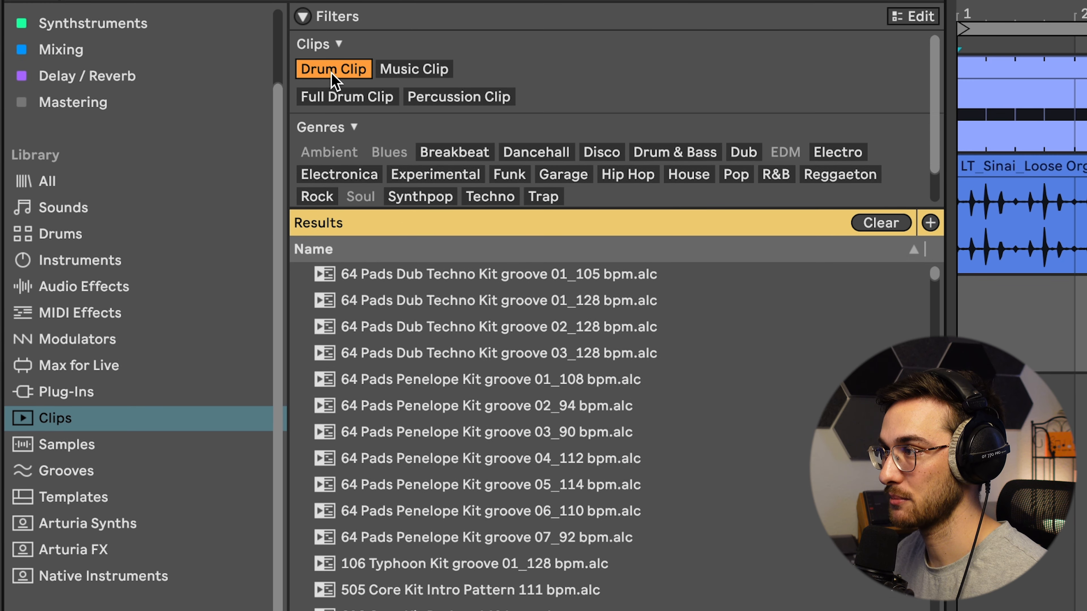
left_click(349, 99)
left_click(439, 97)
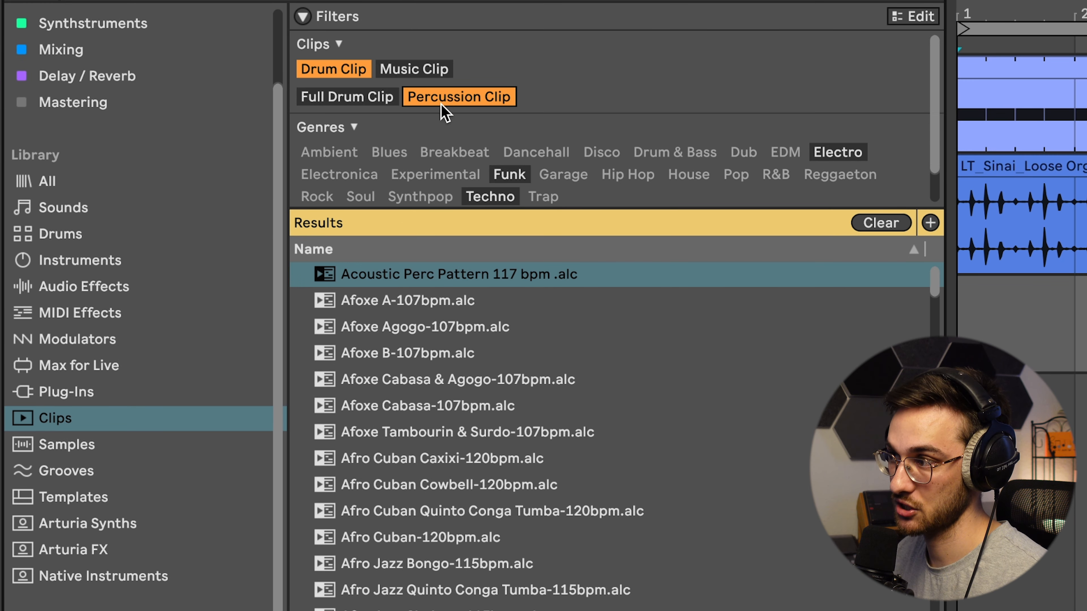
left_click(360, 97)
scroll(535, 463, "down", 10)
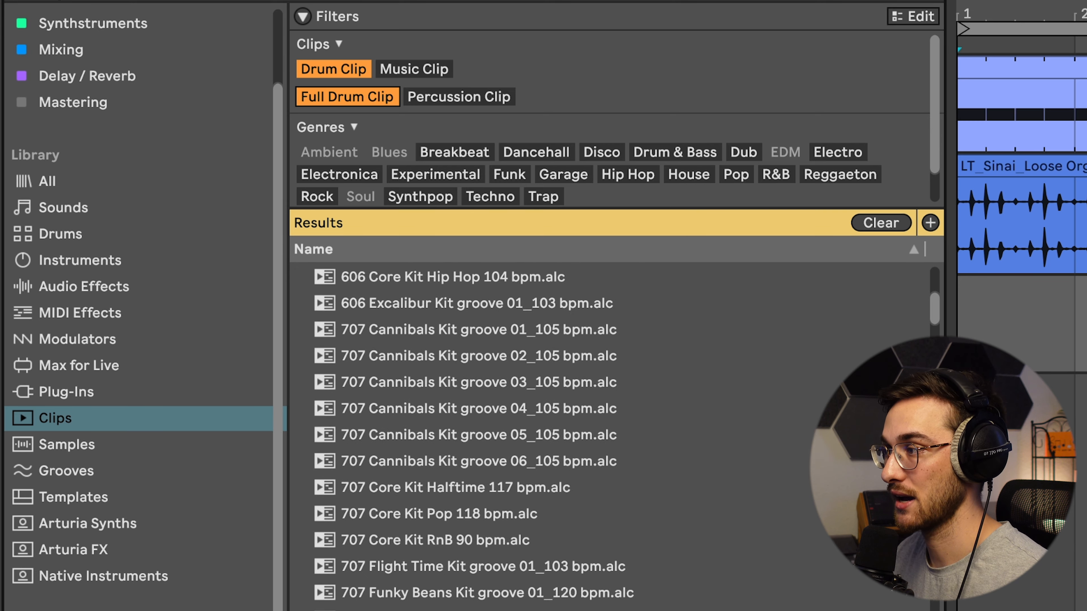
- Add the 64 Pads Penelope Kit groove 03_90 bpm clip on a new track and play it at -6.9 dB
left_click_drag(364, 226, 587, 200)
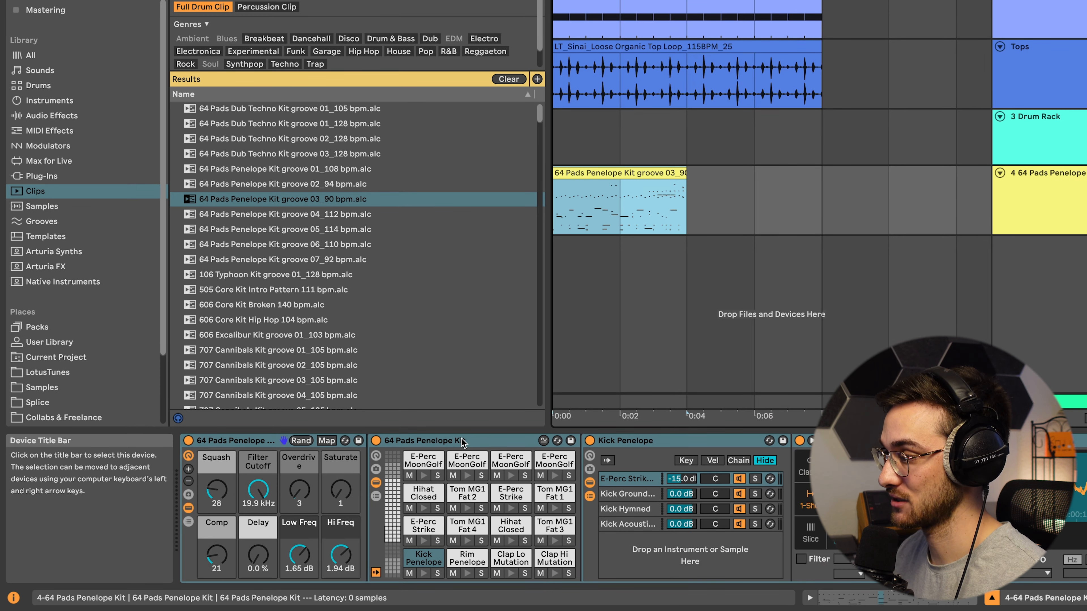
left_click(667, 564)
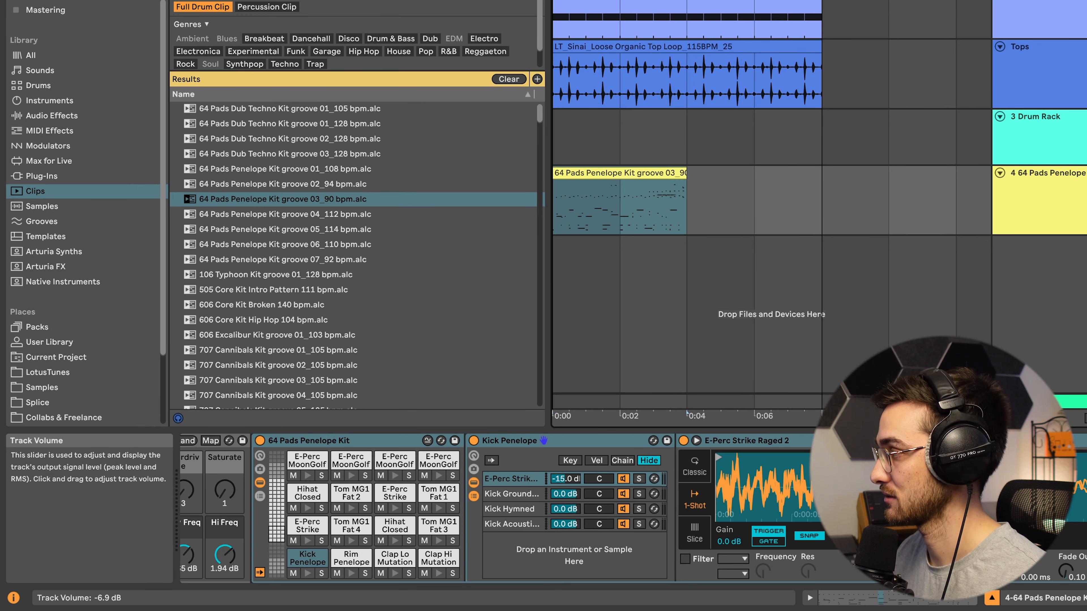
left_click(652, 186)
key("space")
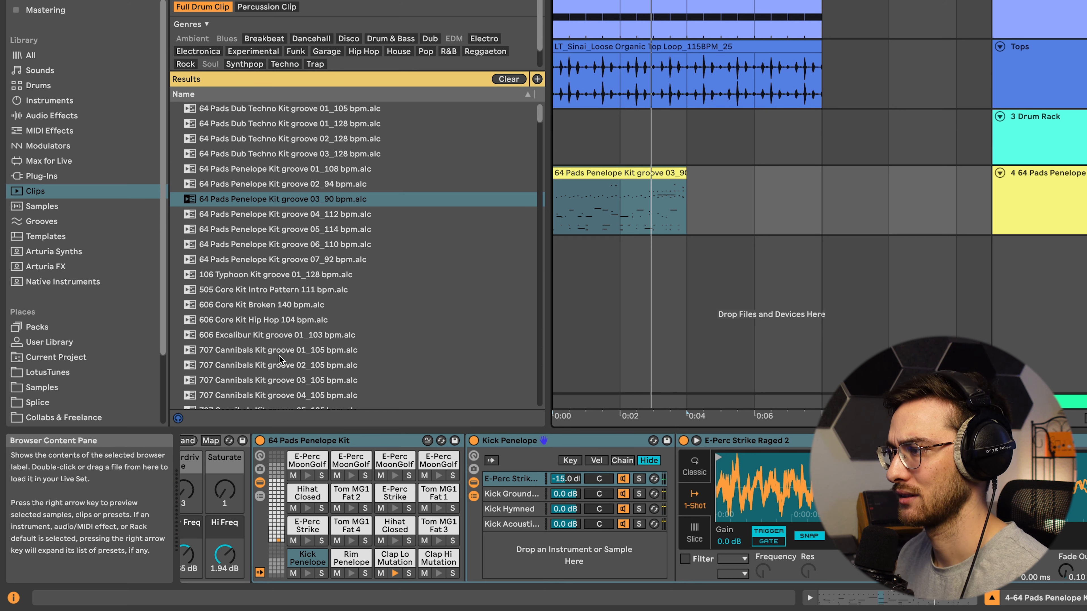
- Add the 707 Cannibals Kit groove 01_105 bpm clip on another new track and select the clip
left_click_drag(222, 353, 580, 247)
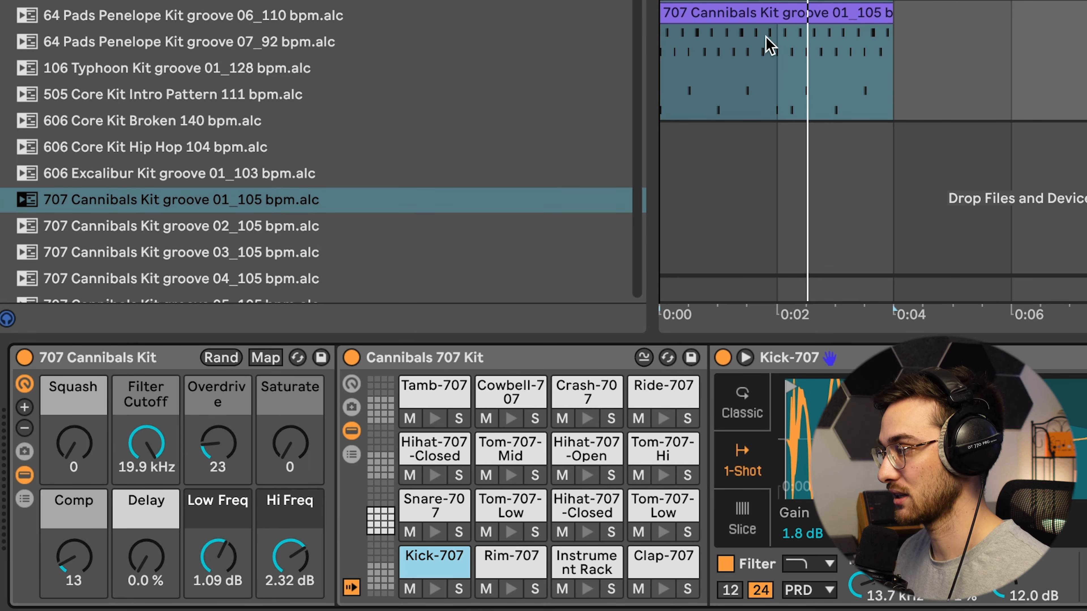
left_click(753, 17)
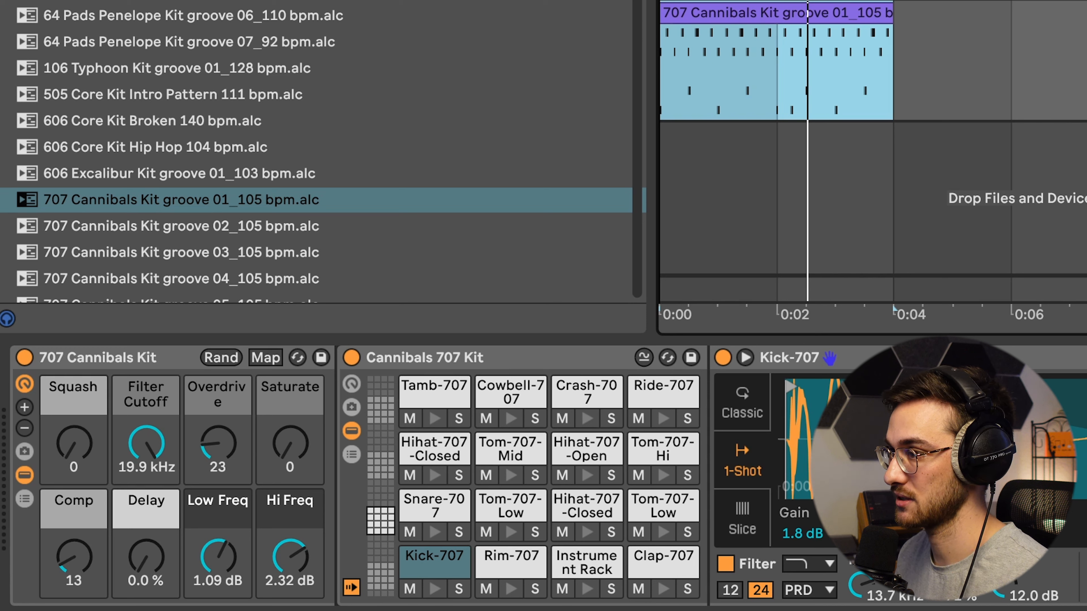
- Delete the 64 Pads Penelope Kit and 707 Cannibals Kit tracks and clear the clip filters
left_click(895, 260, "shift")
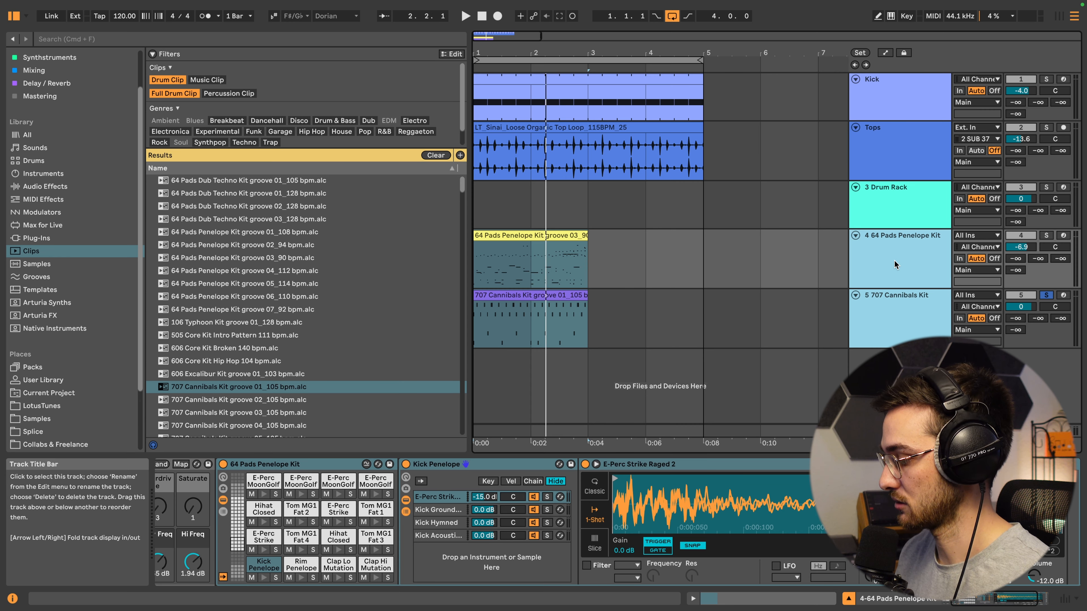
key("Delete")
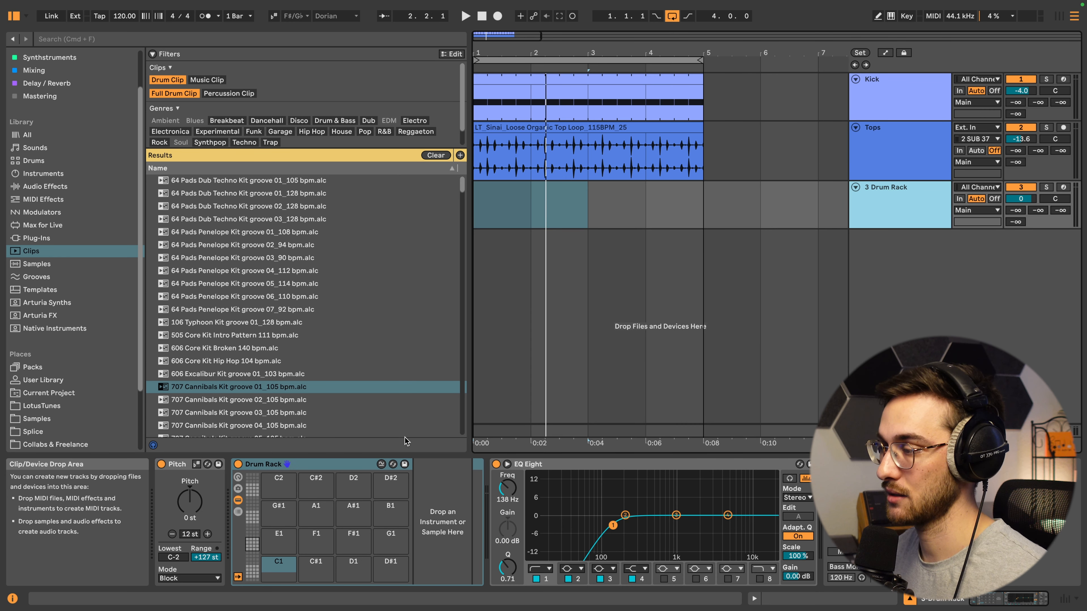
left_click(435, 155)
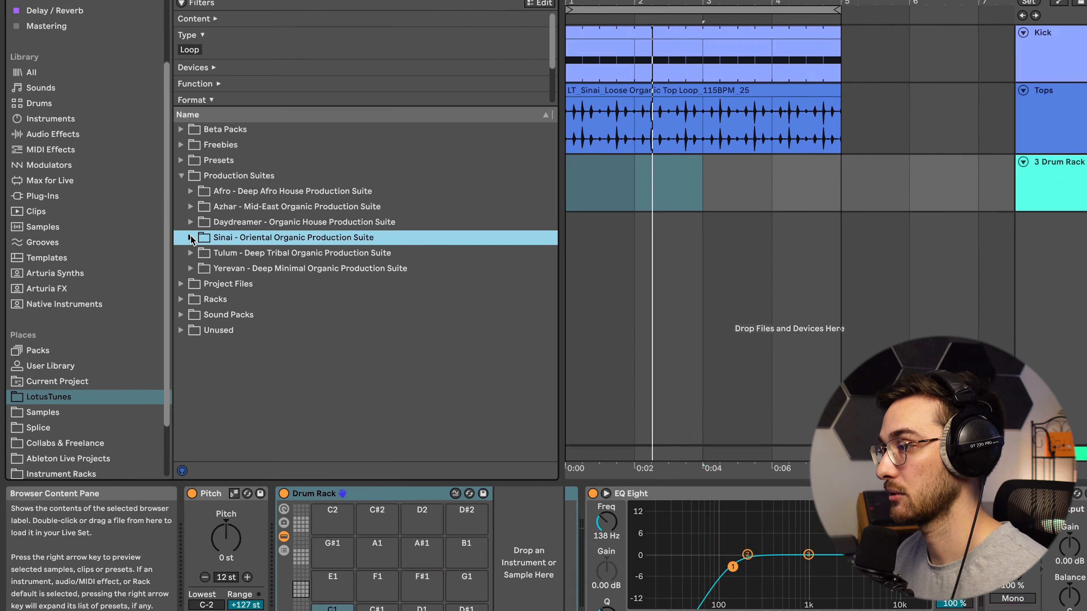
- Open the Low percussion one-shots folder inside the drums of the Sinai - Oriental Organic Production Suite
left_click(160, 250)
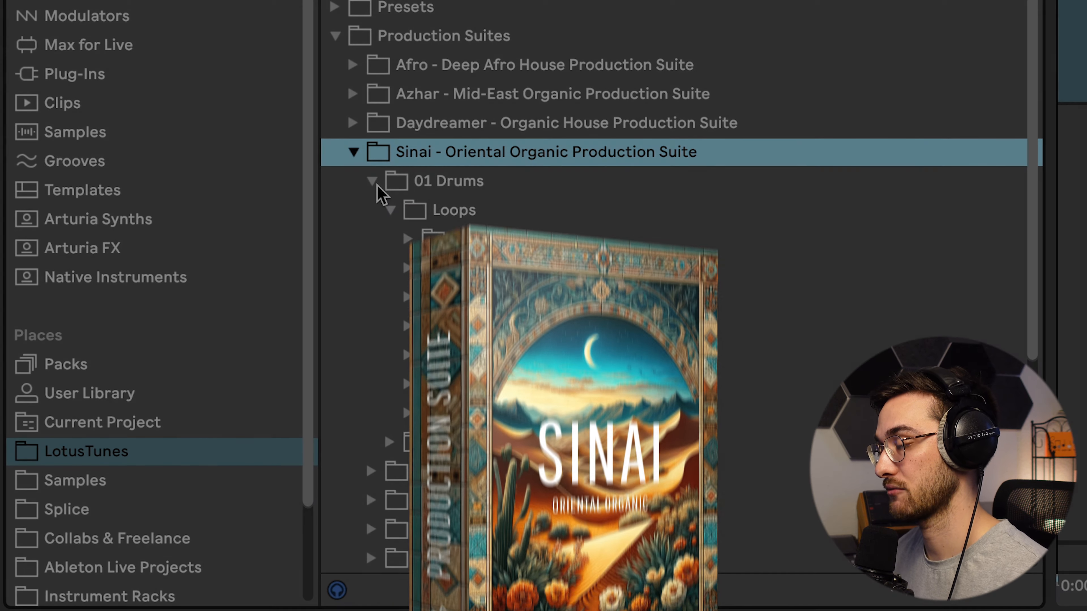
left_click(389, 210)
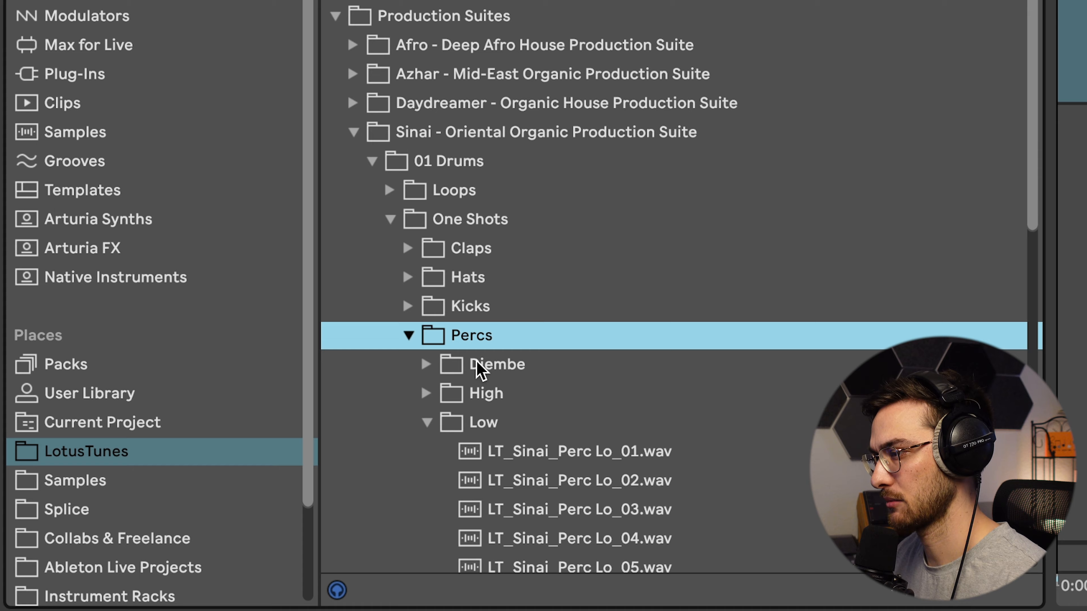
scroll(455, 391, "down", 3)
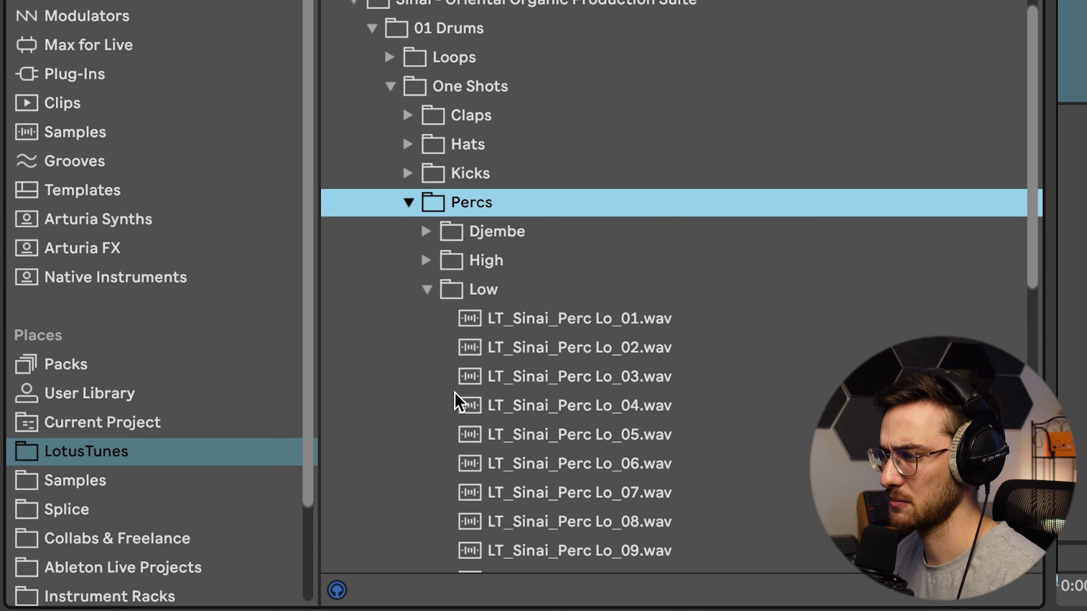
- Audition several low percussion samples and load LT_Sinai_Perc Lo_15.wav onto the Drum Rack's E1 pad
left_click(509, 356)
scroll(511, 359, "down", 3)
left_click(616, 449)
left_click(605, 502)
scroll(606, 501, "down", 3)
left_click(579, 451)
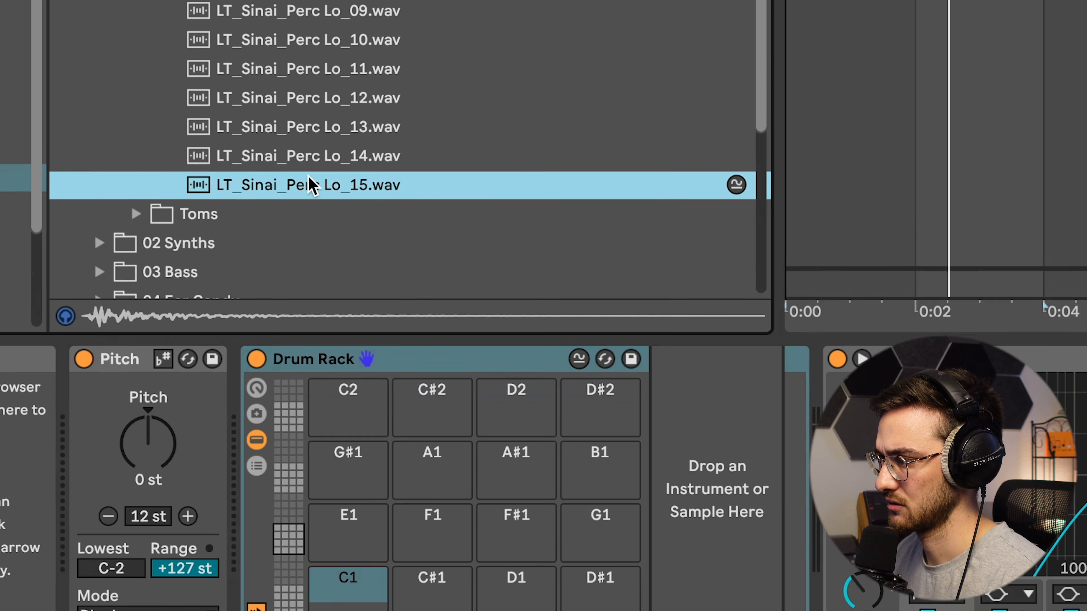
left_click_drag(312, 185, 349, 529)
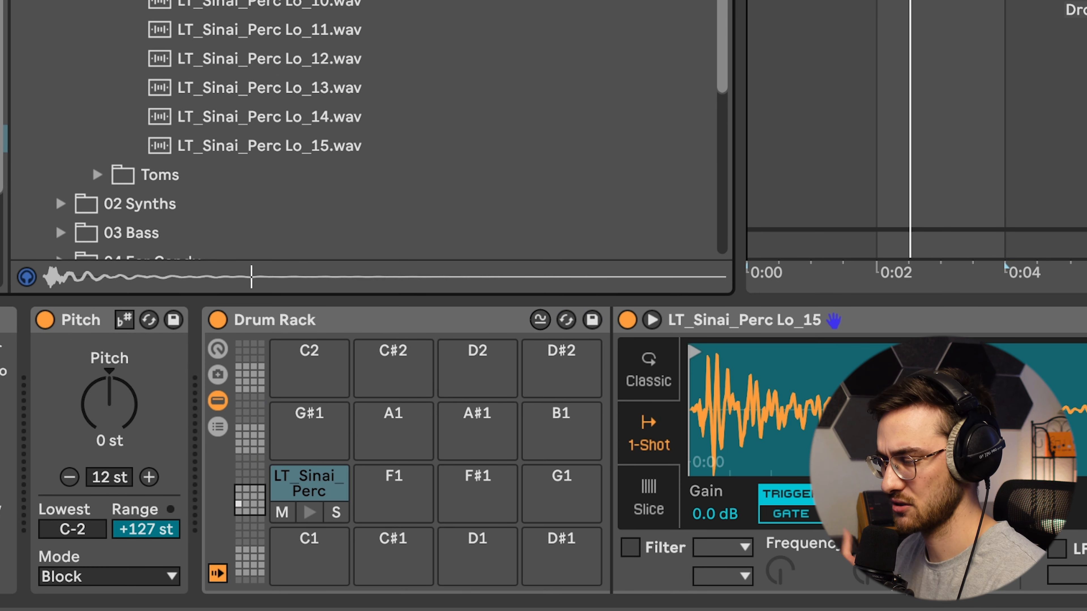
- Load LT_Sinai_Perc Lo_03 onto the F1 pad and LT_Sinai_Perc Lo_11 onto the F#1 pad
left_click(278, 1)
left_click(279, 1)
left_click_drag(278, 1, 393, 492)
left_click(278, 1)
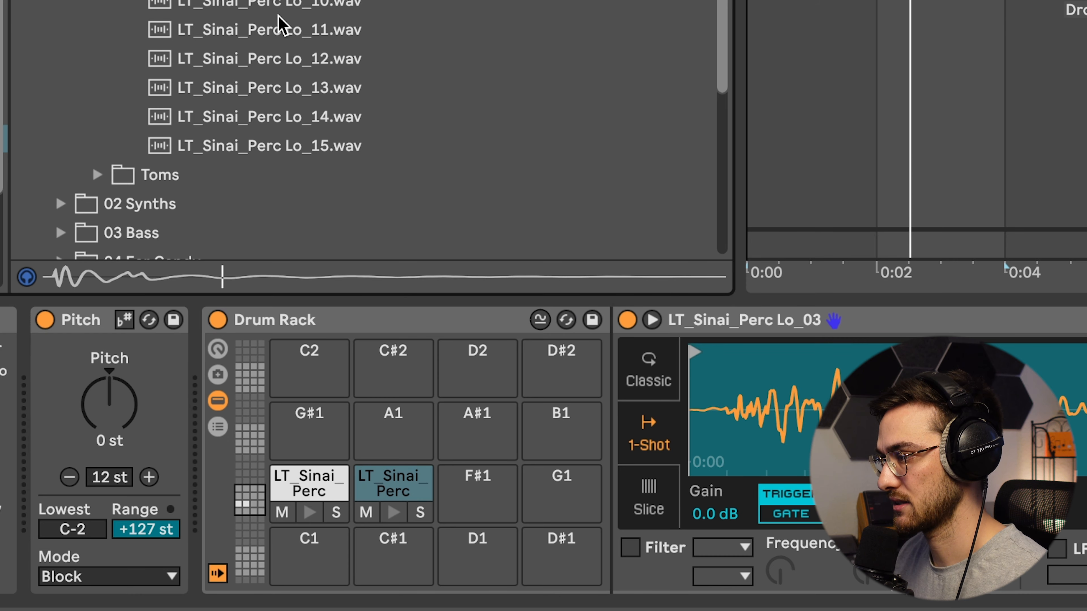
left_click_drag(279, 26, 478, 492)
- Load more Sinai low percussion one-shots onto the G1, G#1 and C1 through D#1 pads, with Perc Lo_07 on C1
left_click(291, 115)
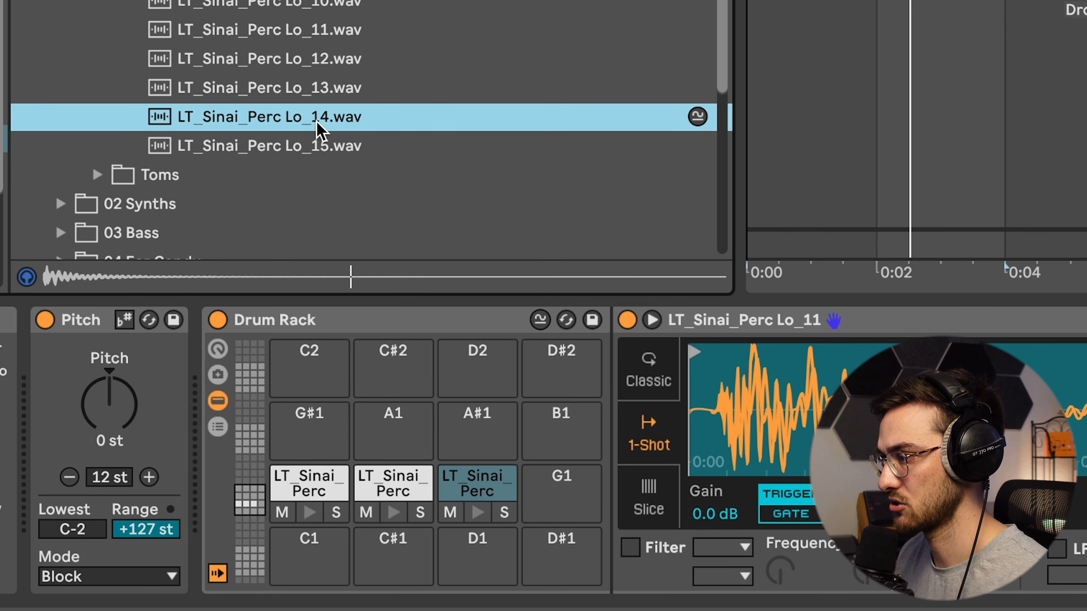
left_click(303, 141)
left_click(314, 1, "shift")
left_click_drag(314, 1, 333, 546)
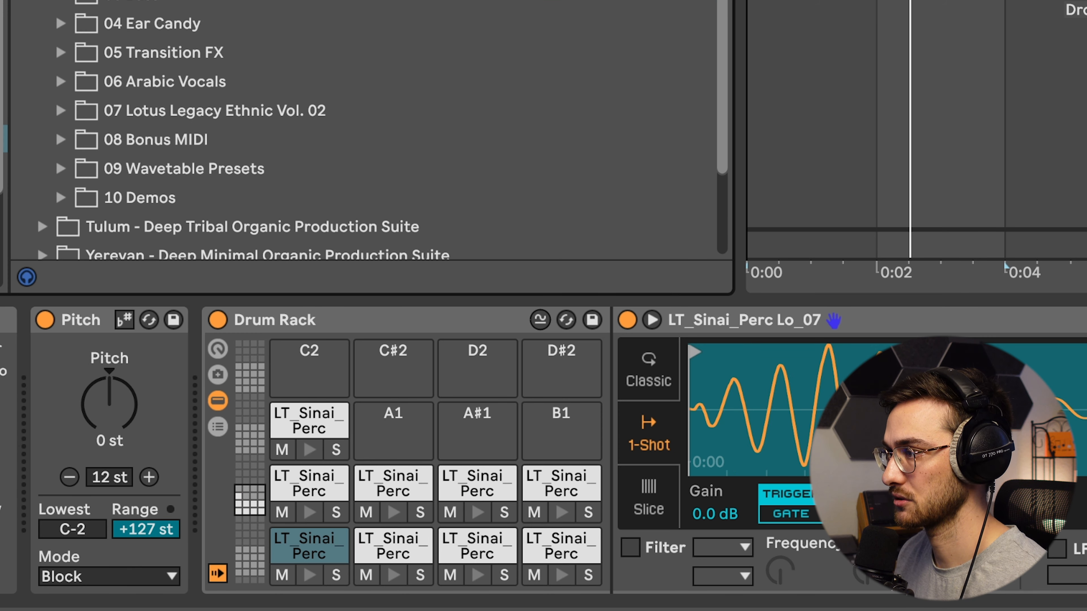
- Load LT_Sinai_Soft Hat_02 onto the Drum Rack's A1 pad and LT_Sinai_Soft Hat_14 onto the A#1 pad
key("Left")
key("Right")
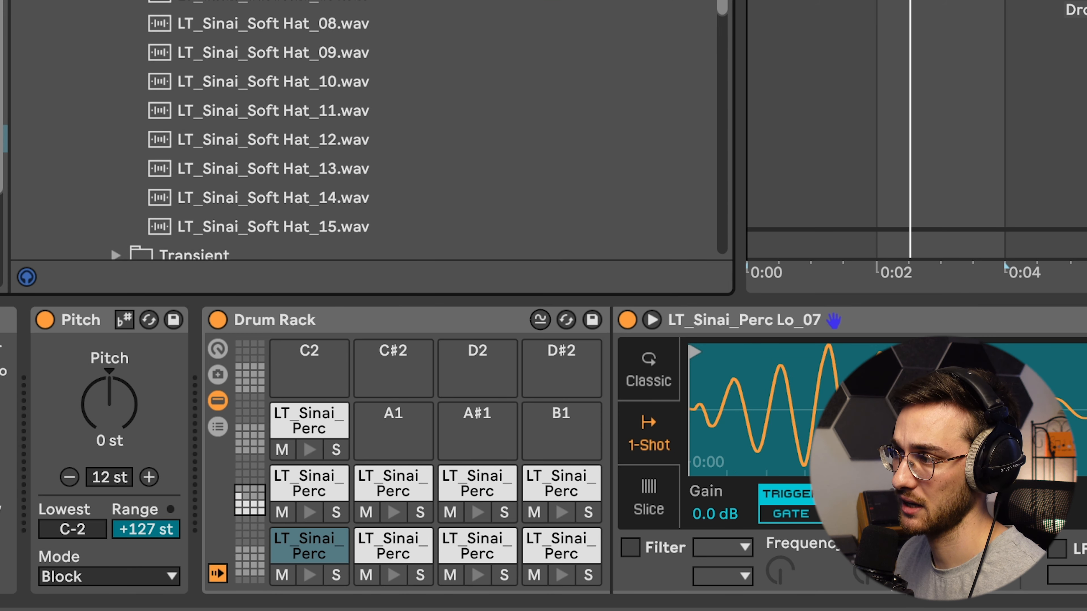
left_click(274, 1)
left_click_drag(273, 0, 411, 423)
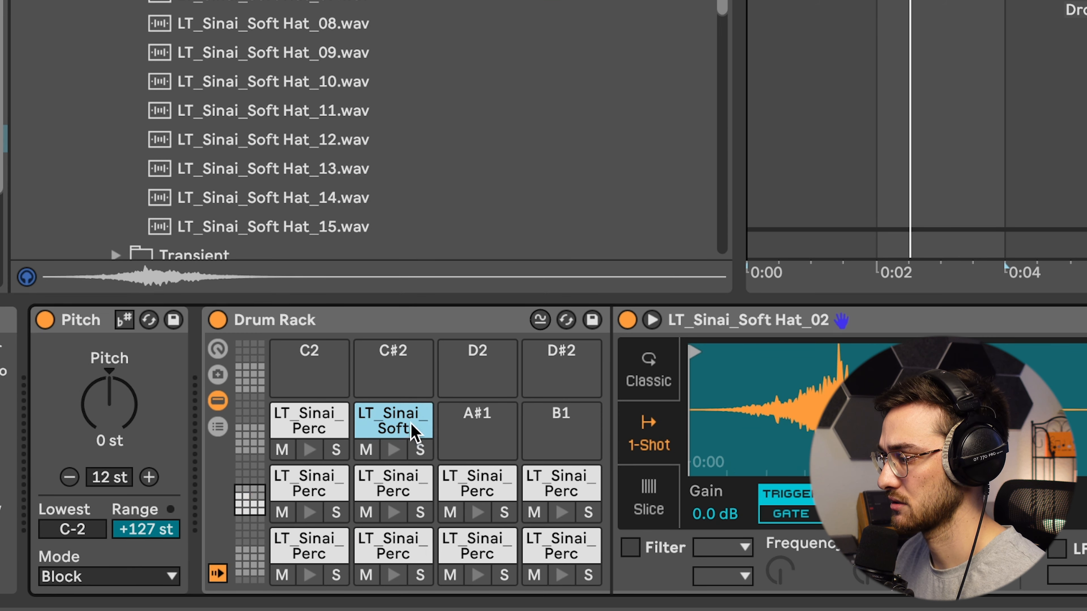
left_click(323, 227)
left_click_drag(267, 201, 484, 425)
- From the Sinai Sequences folder, load Sequence 07_115 BPM_Gmin onto the B1 pad and Sequence 09_115 BPM_Gmin onto D#2
scroll(308, 134, "down", 6)
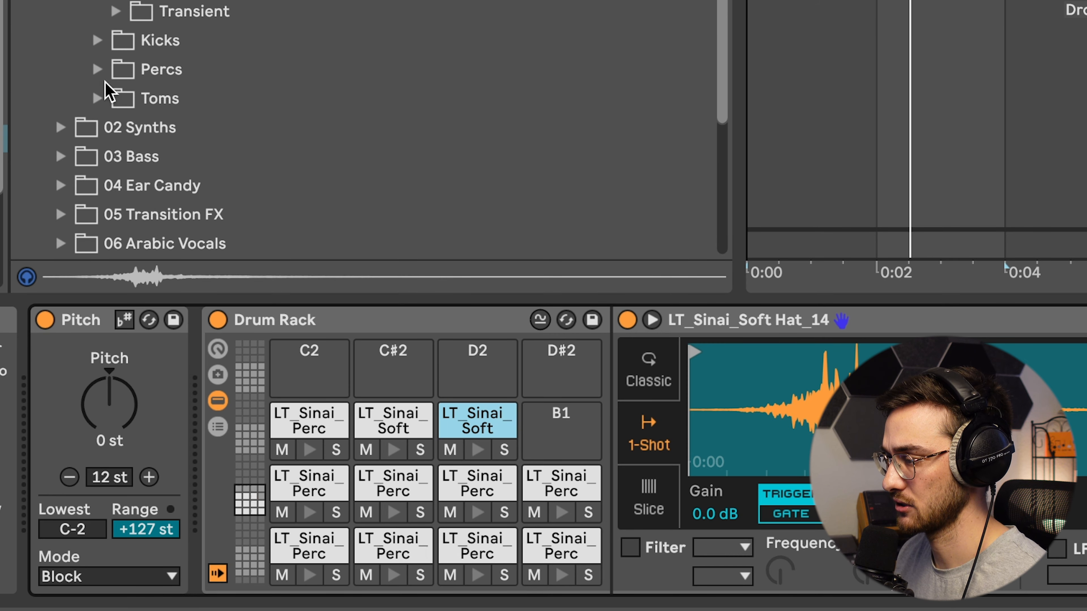
scroll(109, 90, "down", 5)
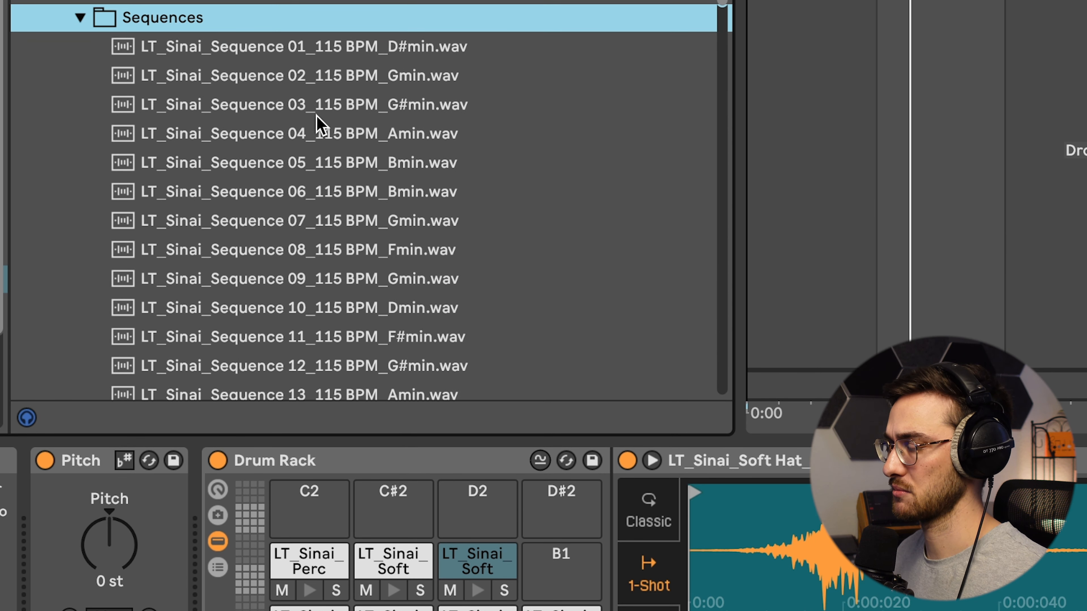
scroll(440, 233, "down", 1)
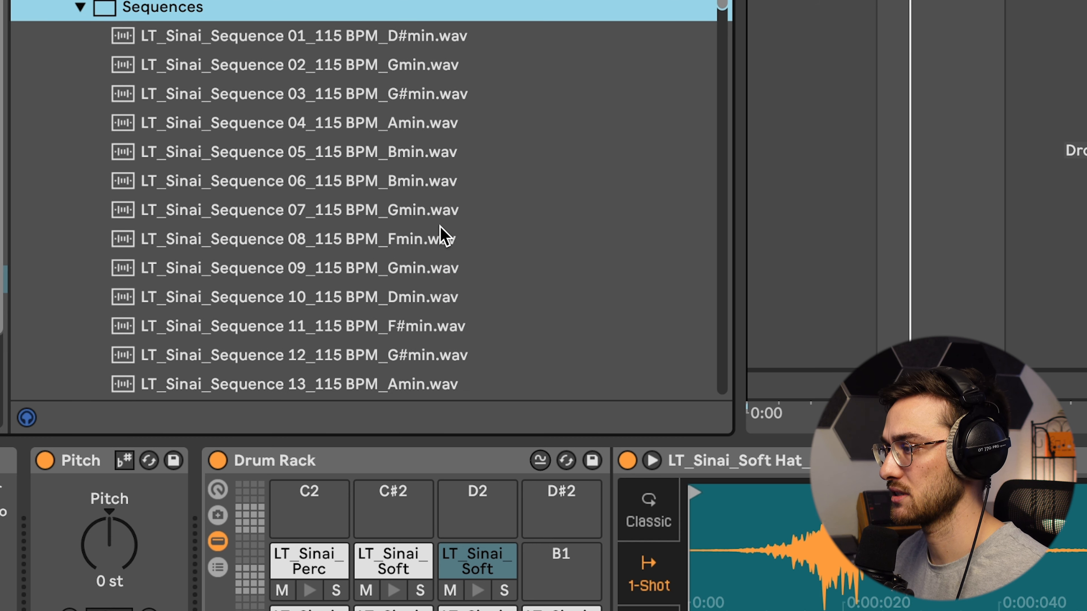
scroll(432, 241, "down", 1)
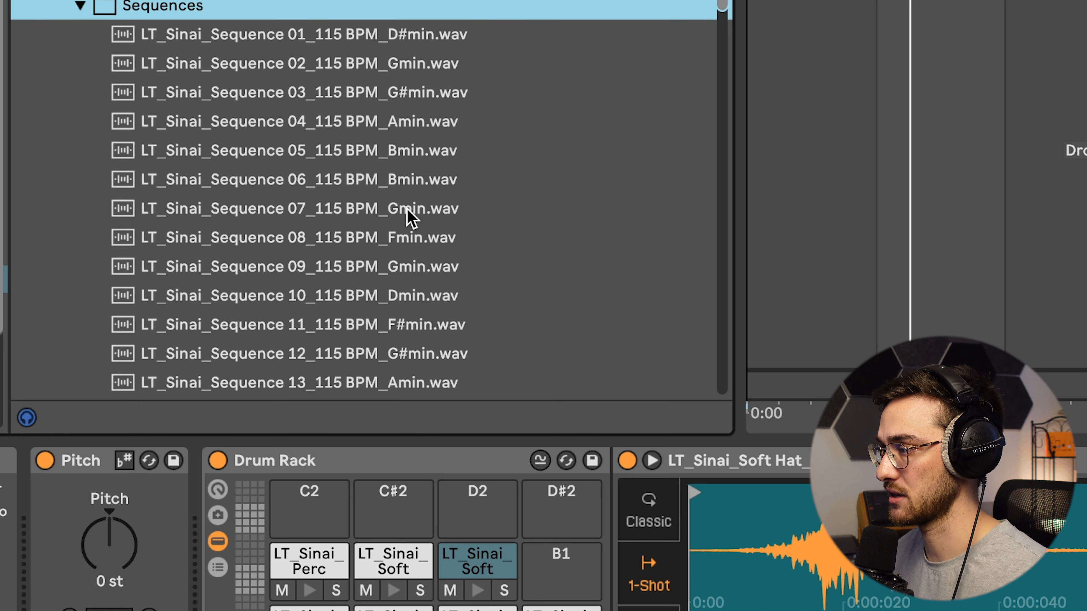
left_click_drag(409, 210, 561, 559)
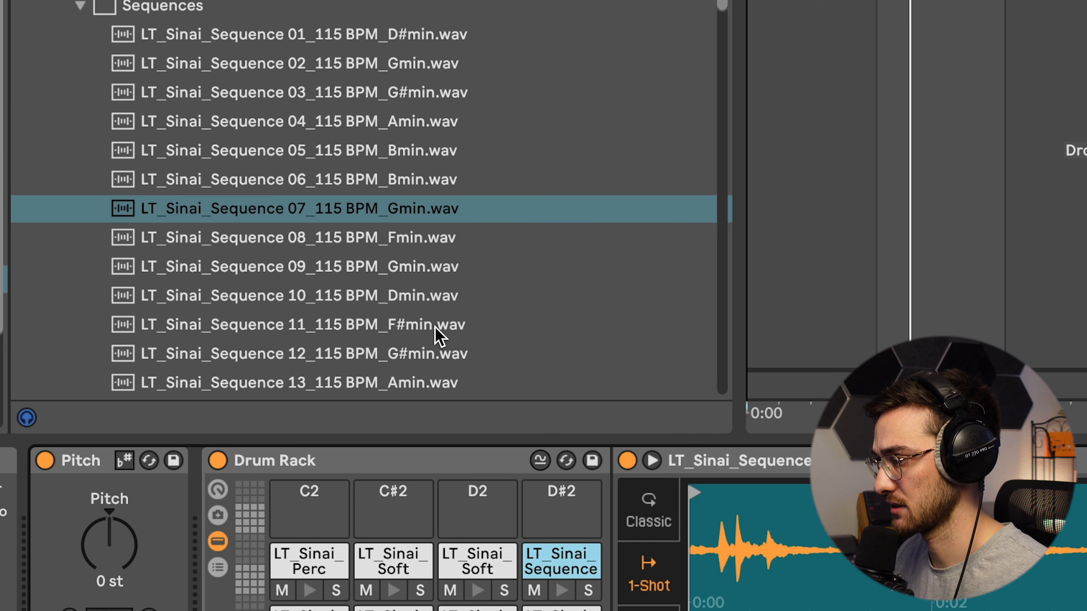
left_click_drag(434, 266, 561, 500)
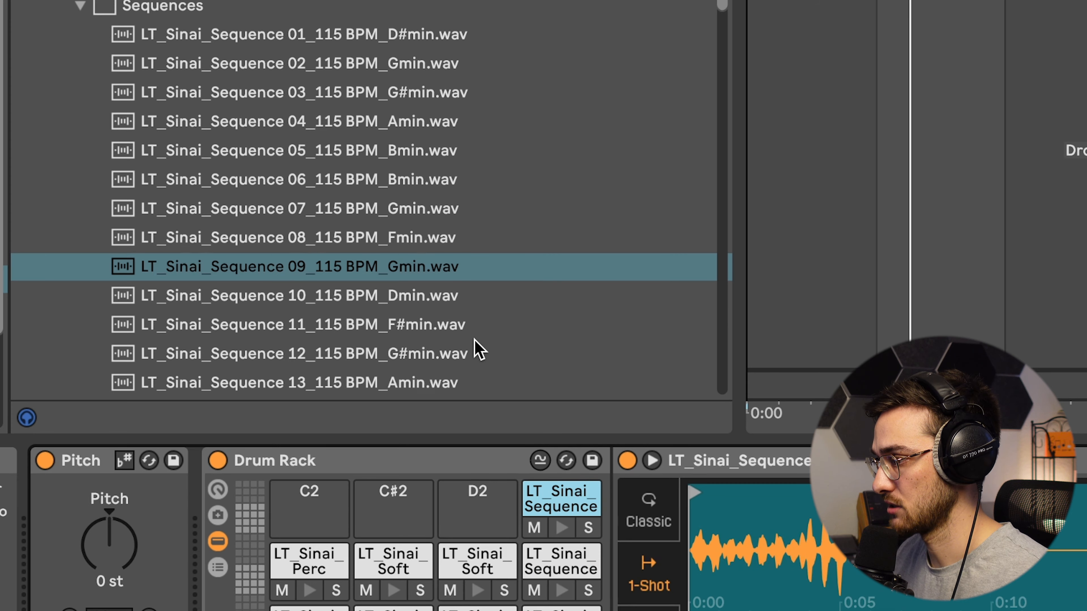
- Fill the remaining top-row pads with LT_Sinai_Sequence 12 on D2, Bass Groove 18 on C#2 and Tom Groove 03 on C2
scroll(454, 339, "down", 2)
left_click_drag(428, 302, 479, 496)
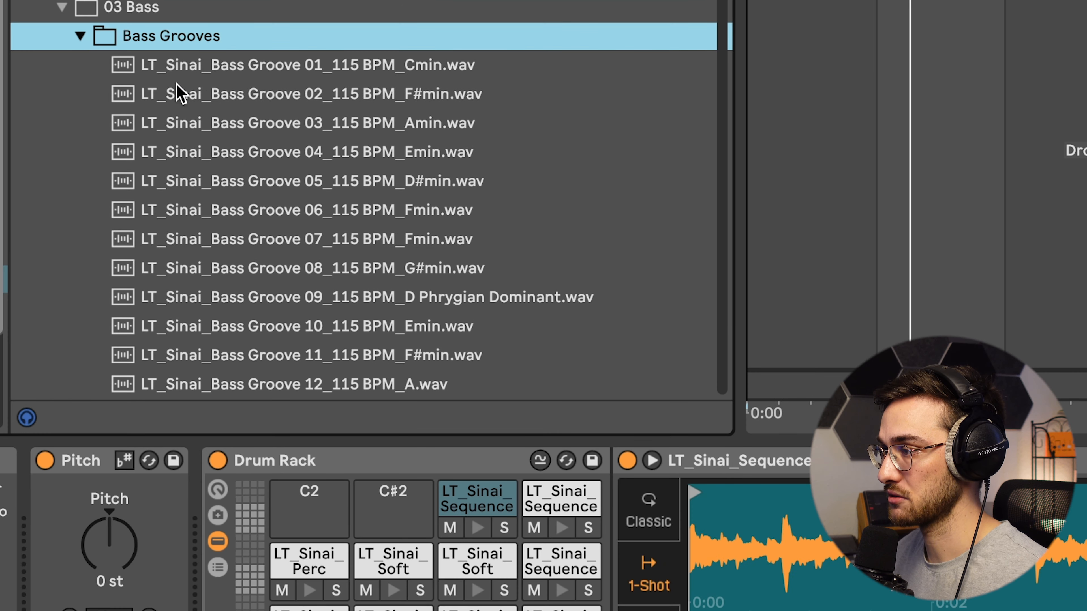
scroll(334, 211, "down", 5)
left_click_drag(312, 280, 386, 509)
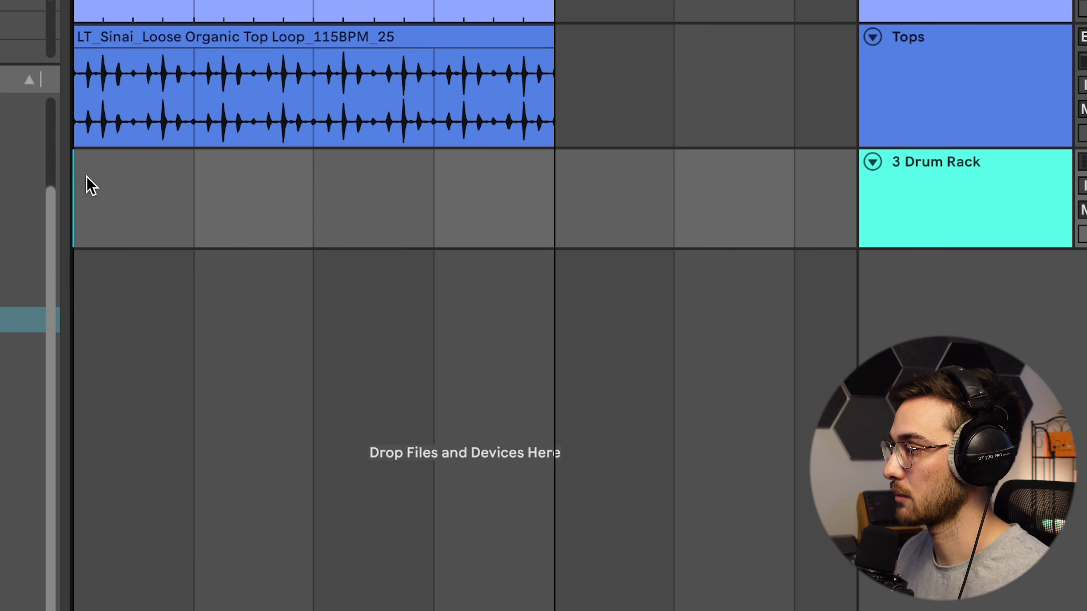
- Create a one-bar MIDI clip on the Drum Rack track and add notes for Perc Lo_11, 13, 15 and 09 across the first two beats
double_click(85, 182)
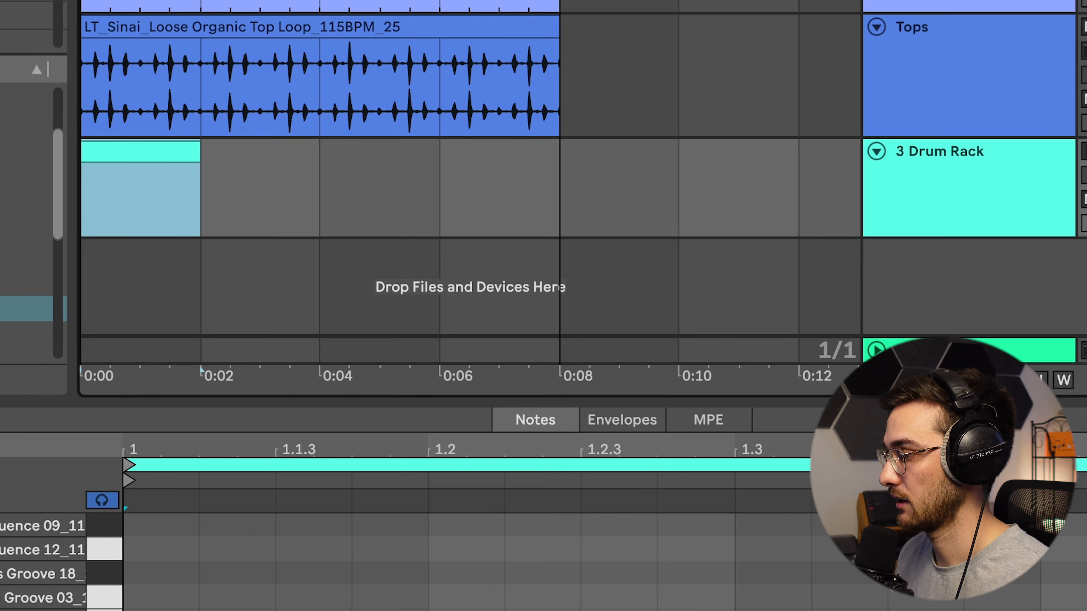
double_click(355, 421)
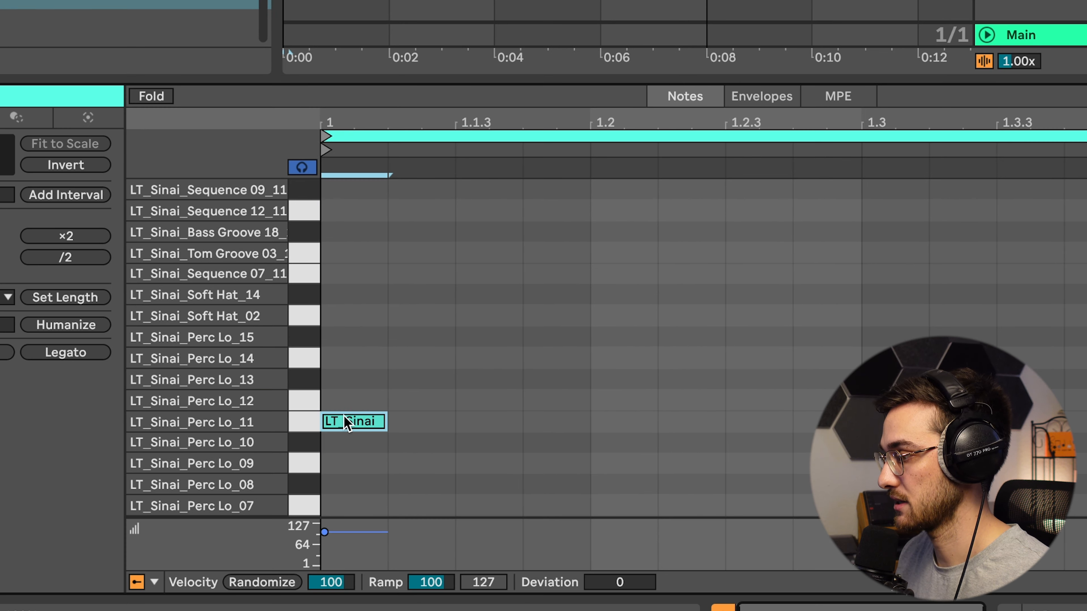
double_click(421, 379)
double_click(488, 336)
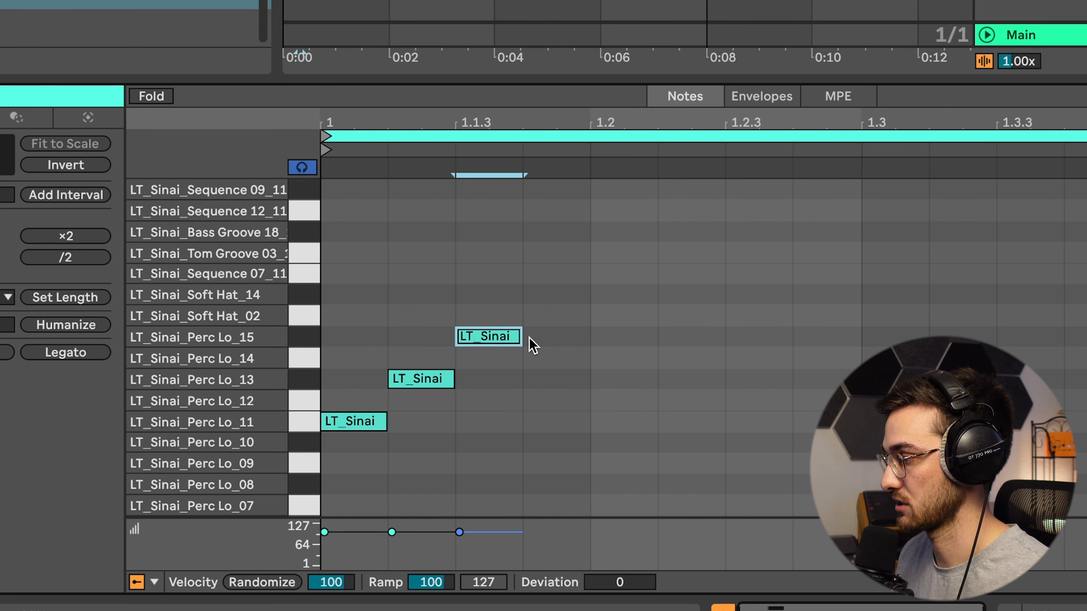
double_click(555, 463)
double_click(672, 463)
double_click(766, 379)
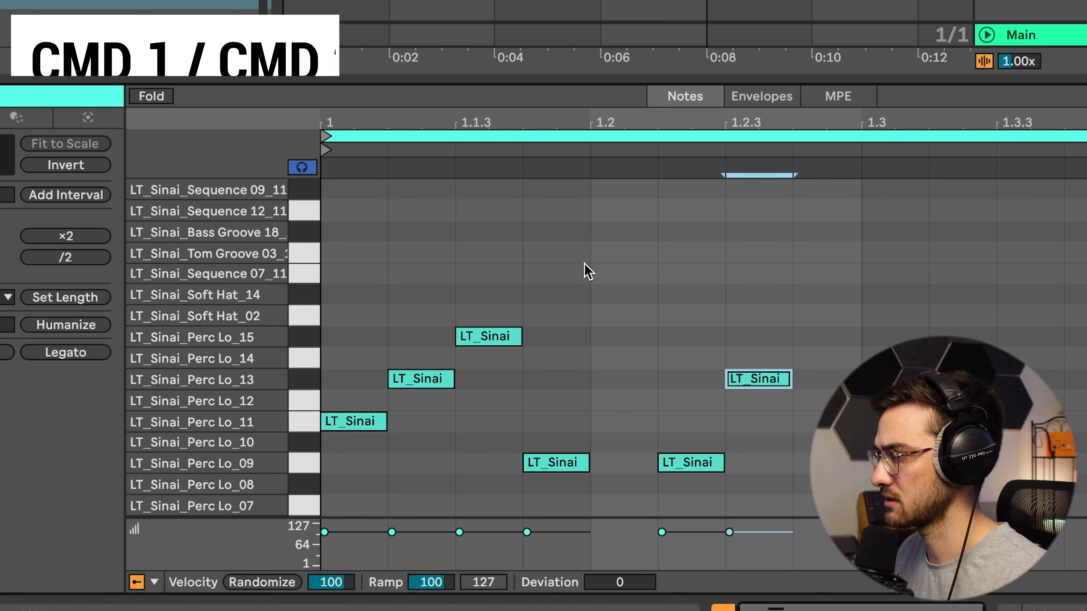
- Try different grid sizes while adding a short Tom Groove 03 note and a longer Bass Groove 18 note in beat two
key("super+2")
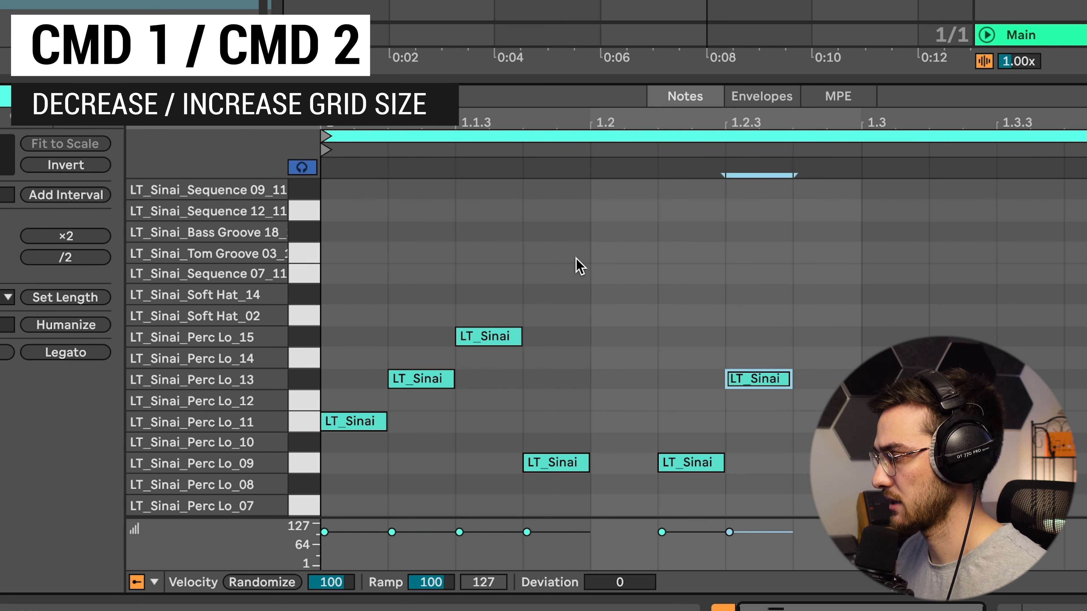
key("super+1")
key("super+1")
double_click(622, 253)
key("super+2")
key("super+2")
double_click(680, 230)
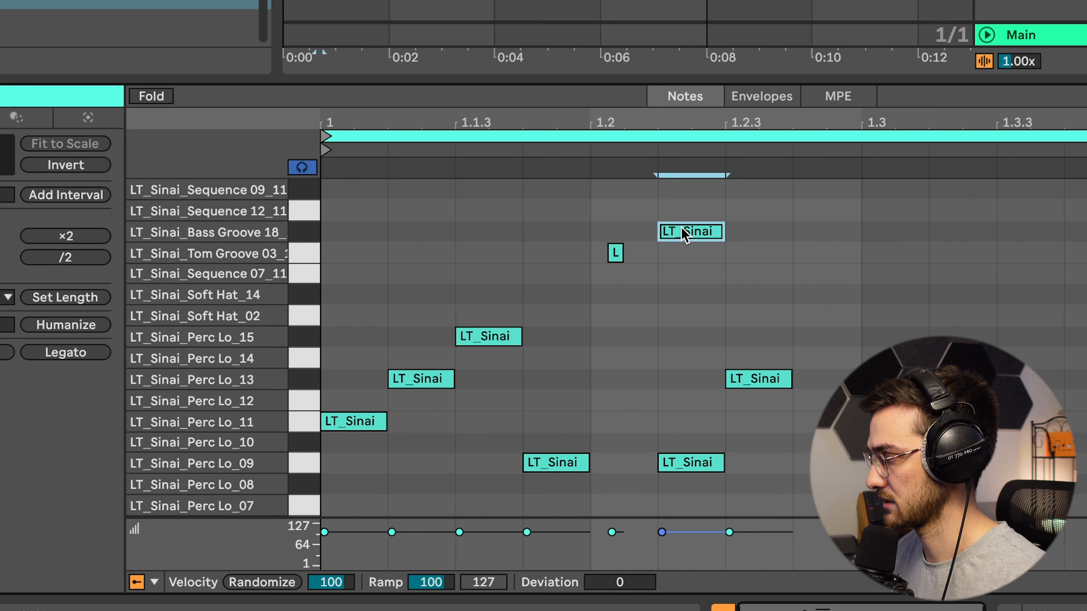
- Use a finer grid to add notes around beat three for Sequence 07, Soft Hat_14, Tom Groove 03, Bass Groove 18 and Perc Lo_14
key("super+1")
key("super+1")
double_click(835, 268)
double_click(909, 289)
double_click(973, 252)
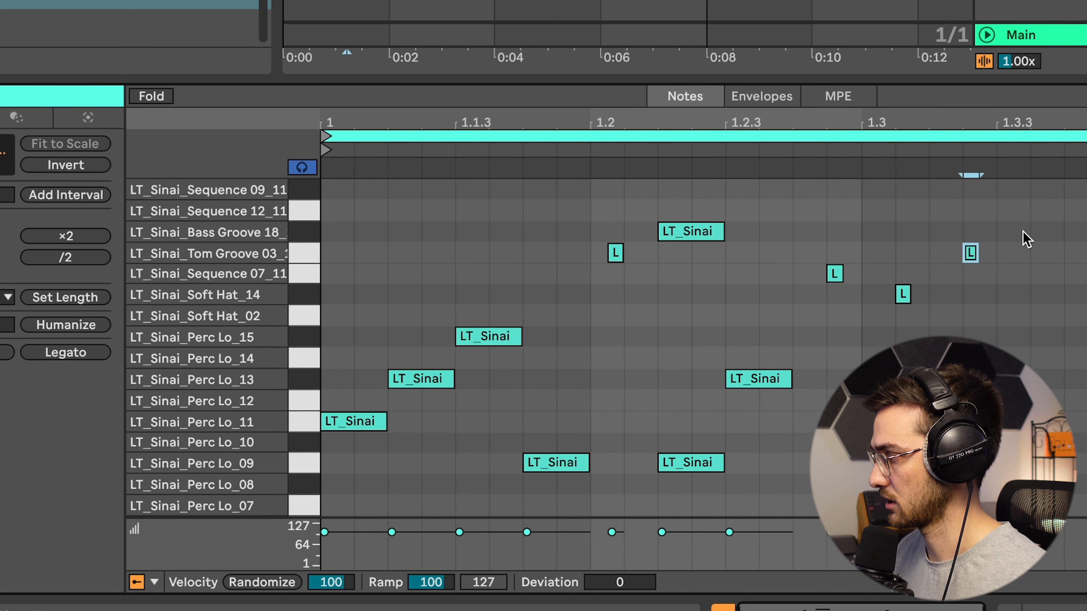
double_click(1035, 232)
double_click(1040, 358)
left_click(1084, 396)
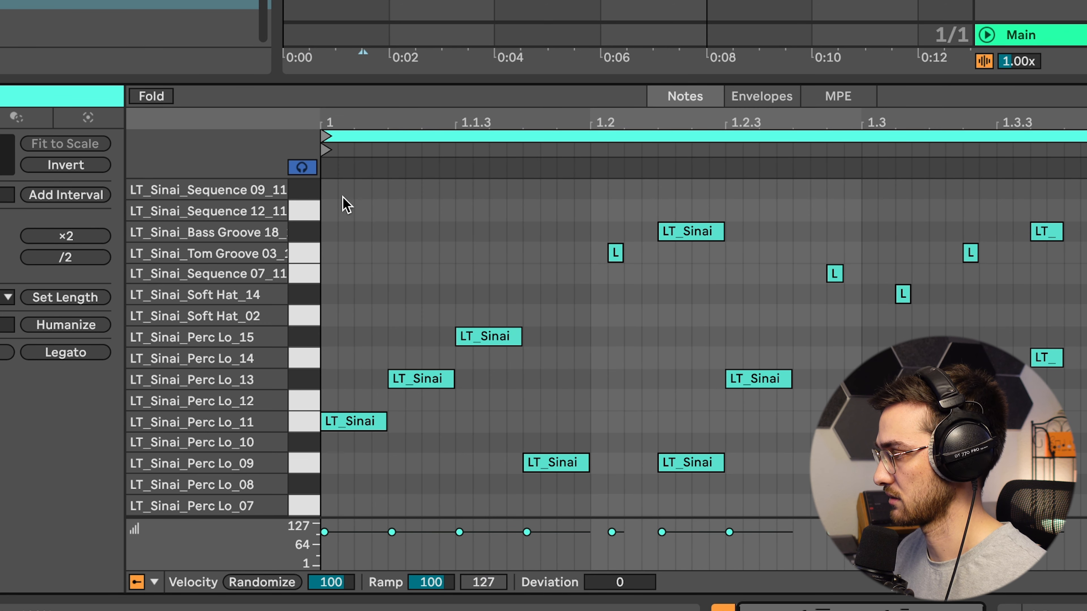
- Delete the hand-drawn MIDI clip from the Drum Rack track and hide the clip's note editor
left_click(376, 2)
key("Delete")
key("super+z")
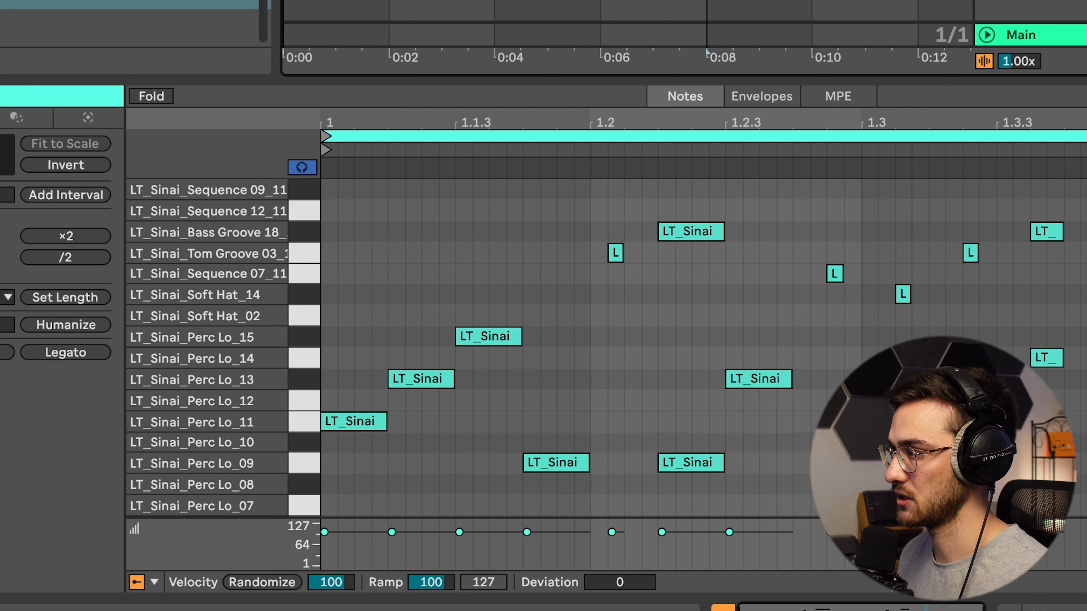
key("Delete")
key("alt+super+l")
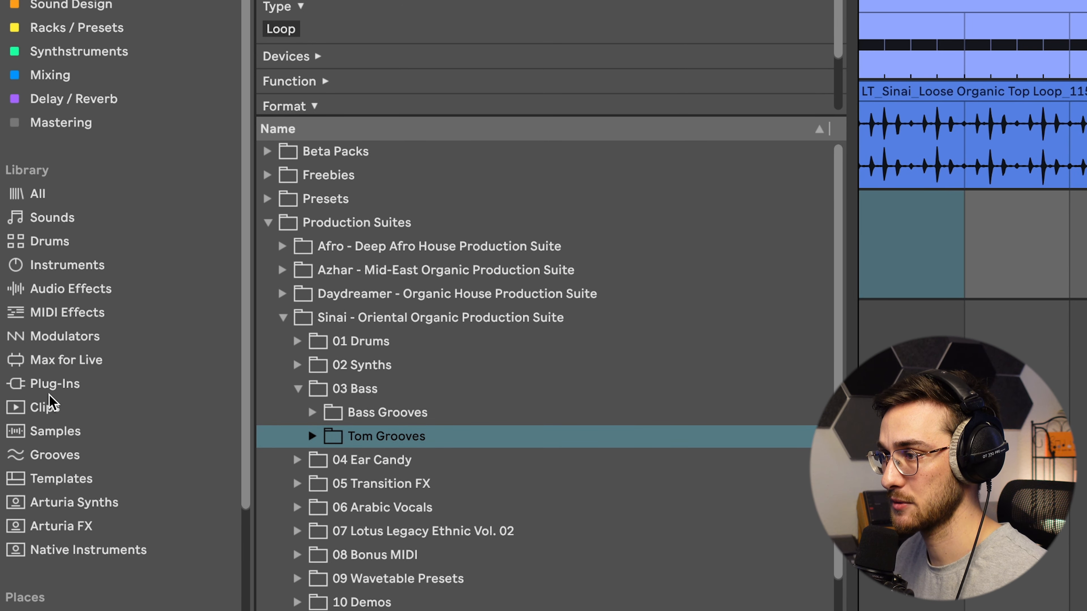
- Place Organic Essentials Drums MIDI 03.mid from the Organic House Groove Creator's drum clips on the Drum Rack track and play it
left_click(52, 407)
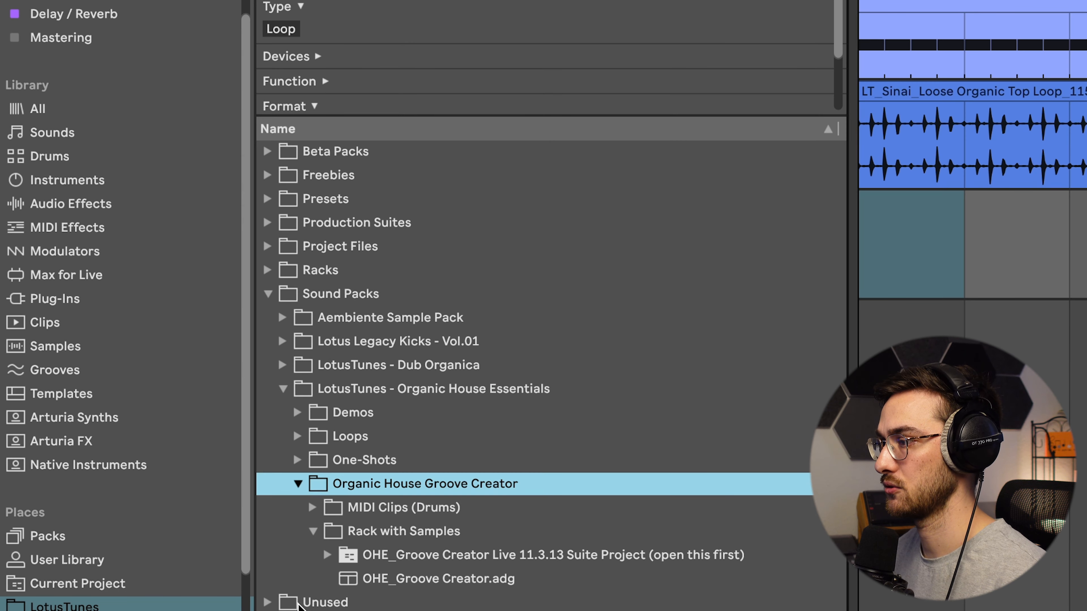
left_click(313, 507)
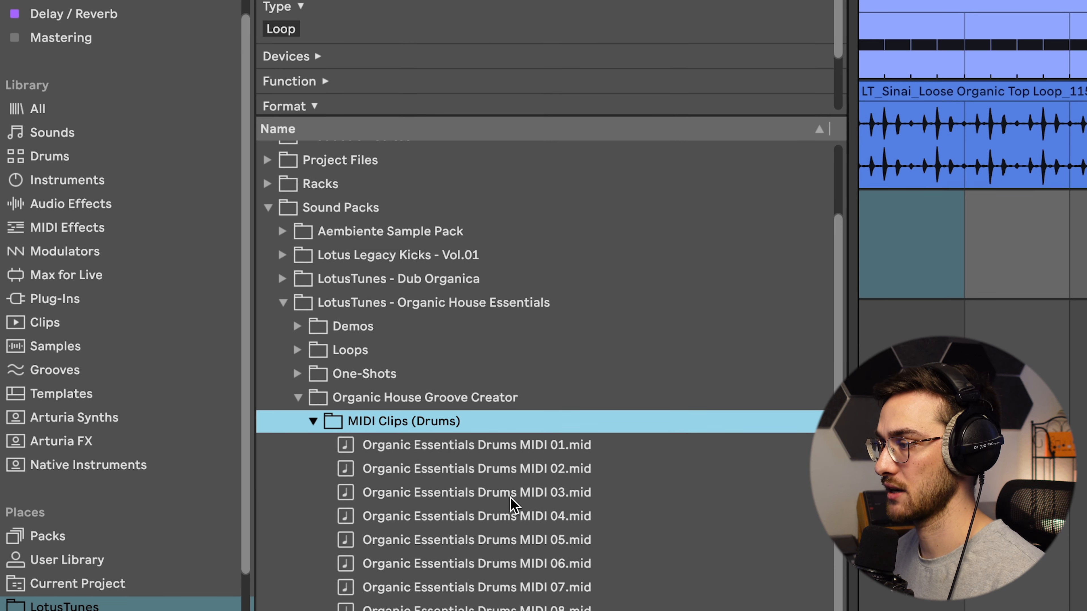
left_click_drag(488, 503, 900, 226)
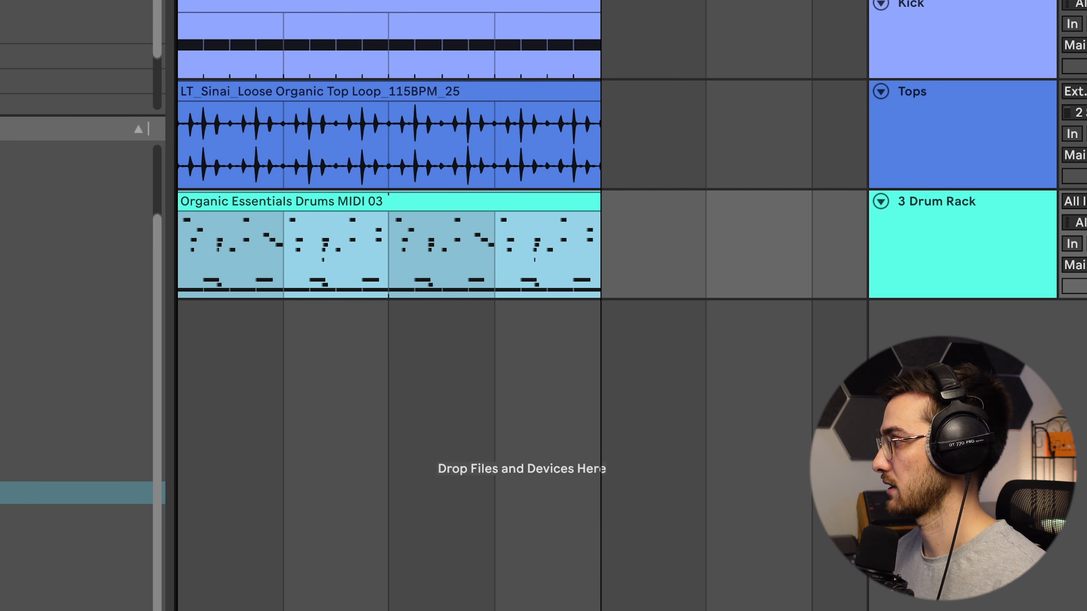
key("space")
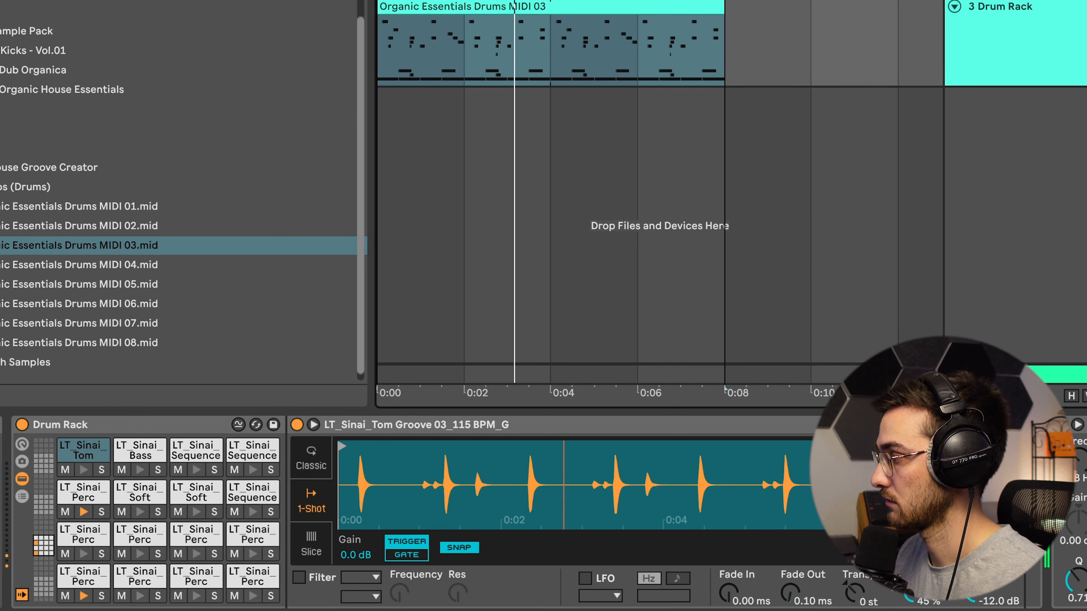
- Add Drum Buss after Utility on the Drum Rack track with its compressor enabled, and compare playback with the effect bypassed
left_click(1053, 51)
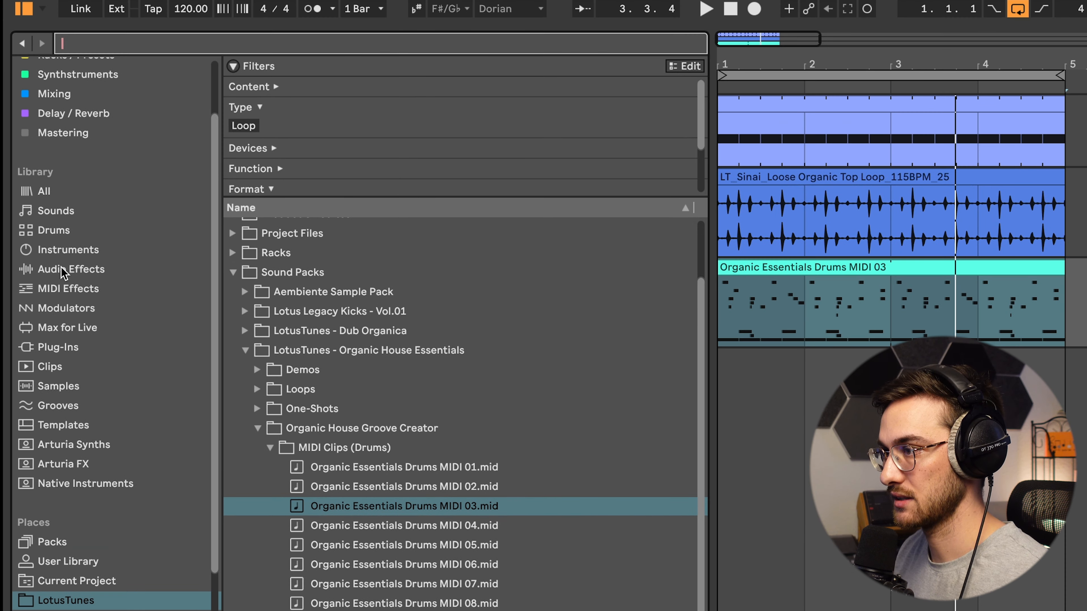
left_click(64, 268)
left_click(173, 41)
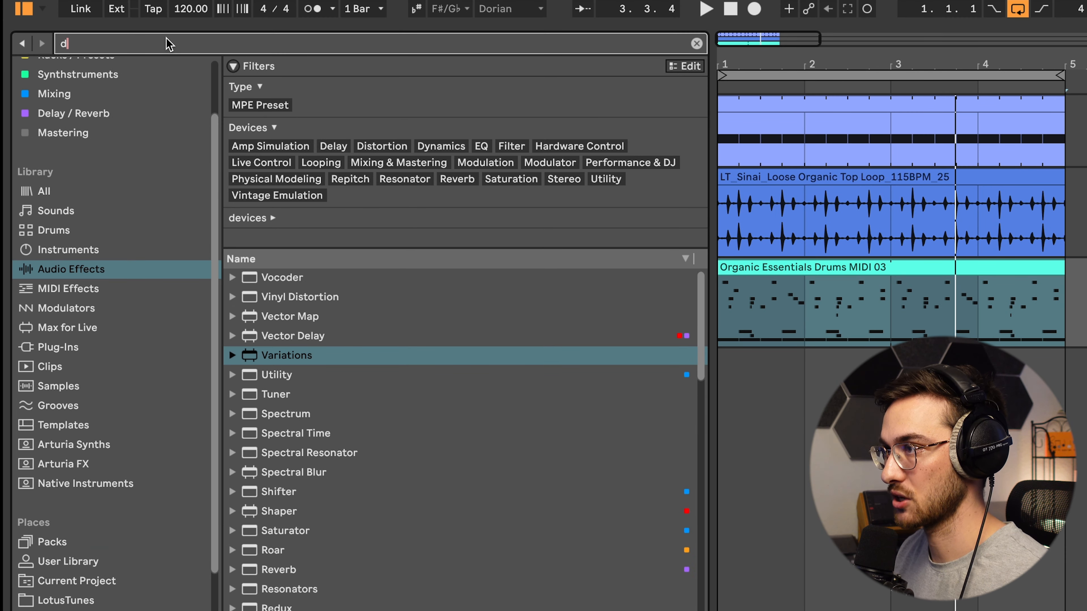
type("drum buss")
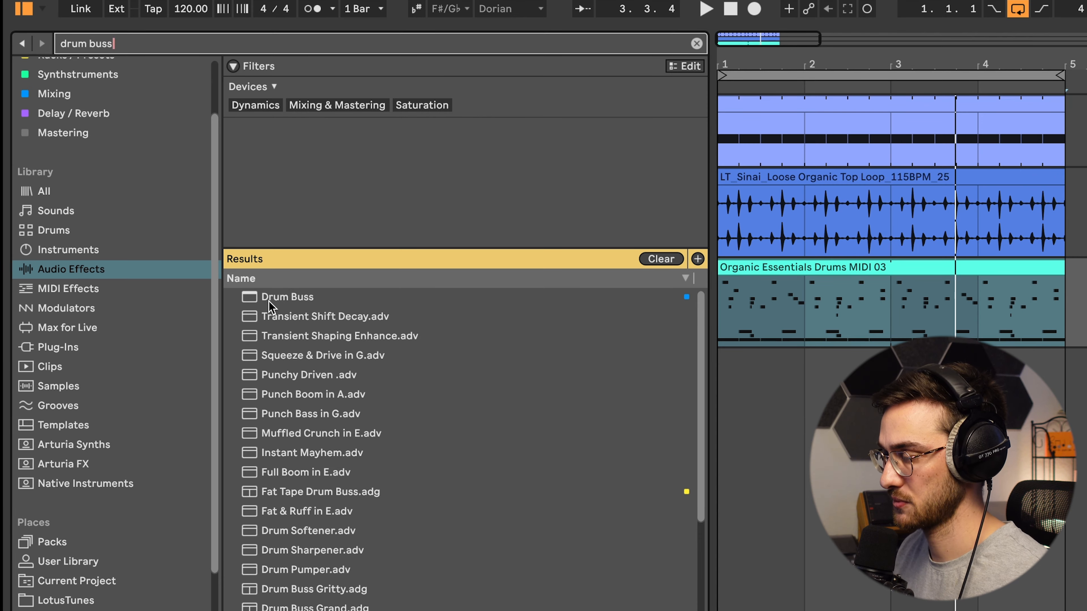
double_click(288, 297)
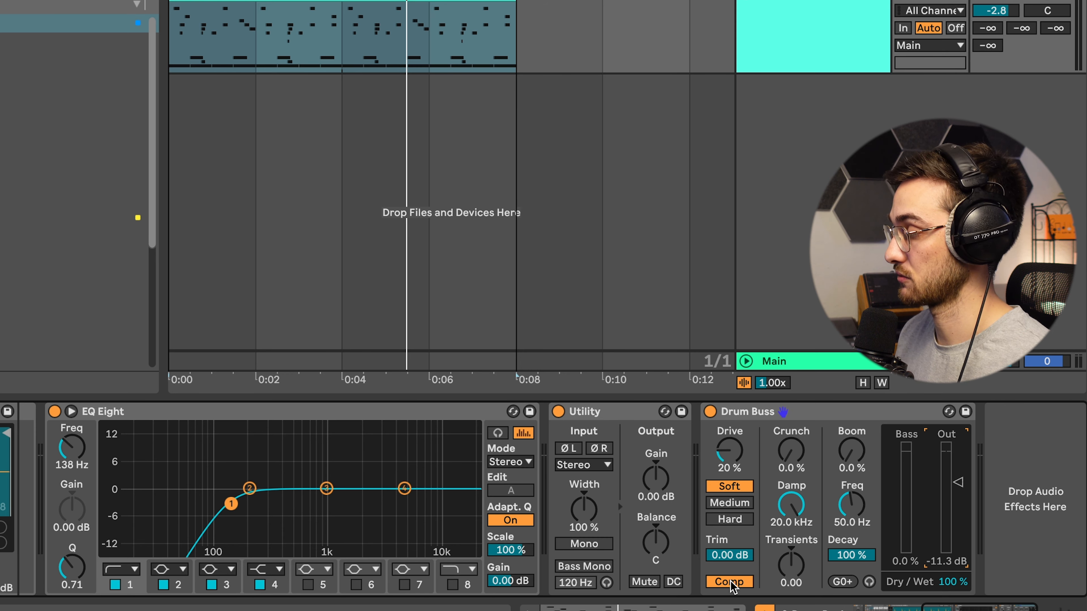
key("space")
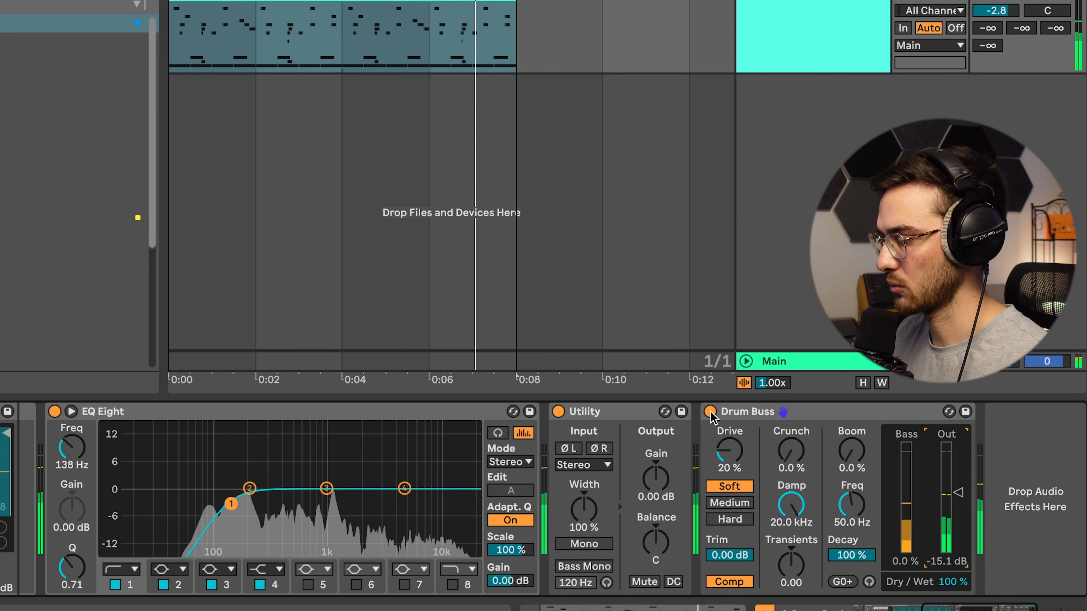
left_click(710, 412)
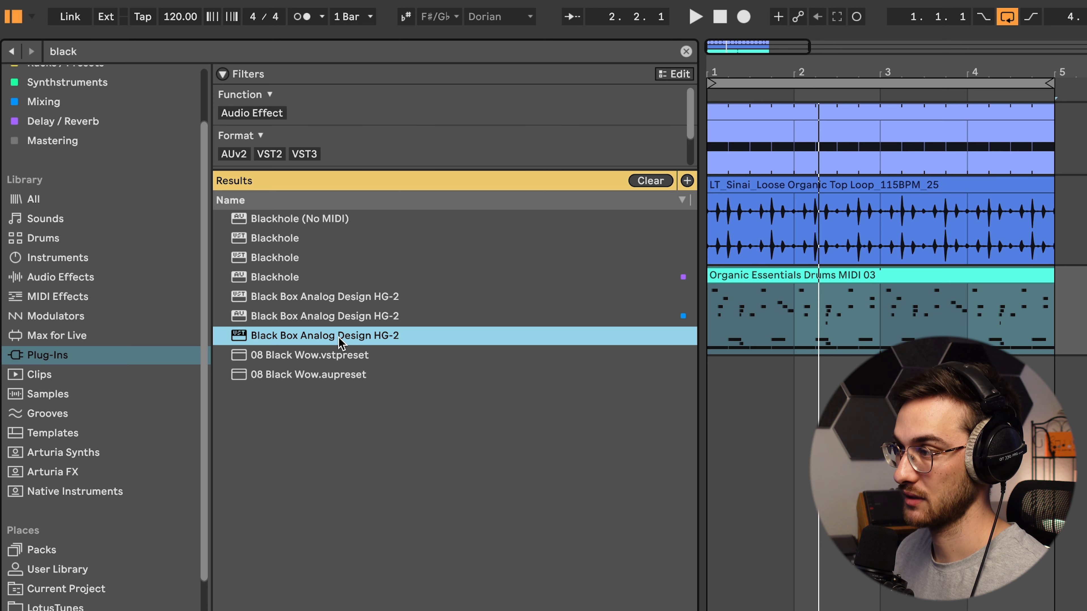
- Add the Black Box Analog Design HG-2 plug-in to the Drum Rack track, raise its Saturation, Pentode, Triode and Air amounts, and play the groove
left_click(317, 320)
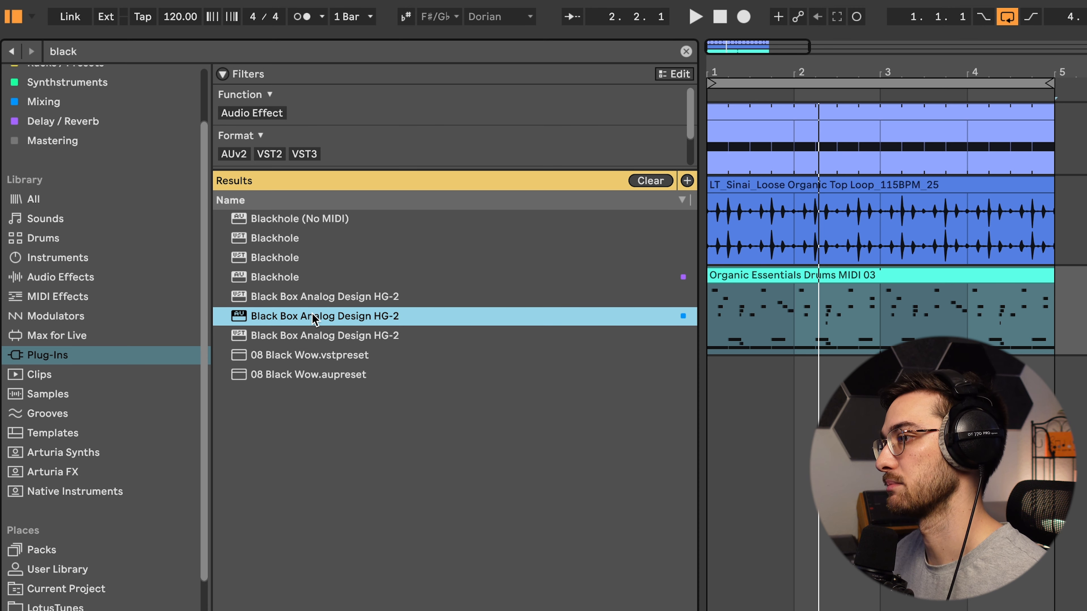
double_click(351, 317)
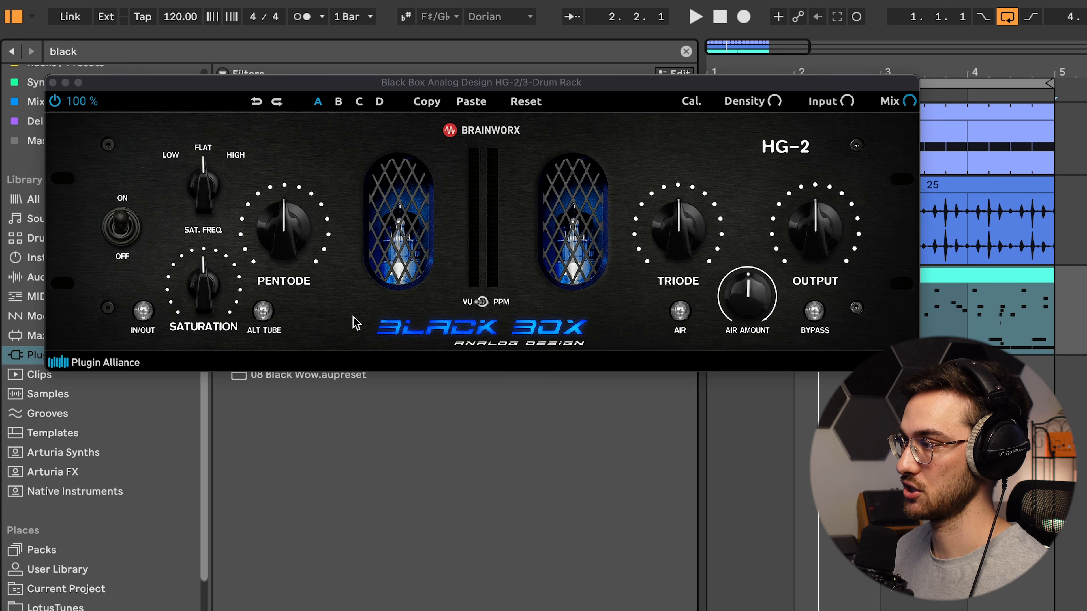
left_click_drag(204, 285, 214, 276)
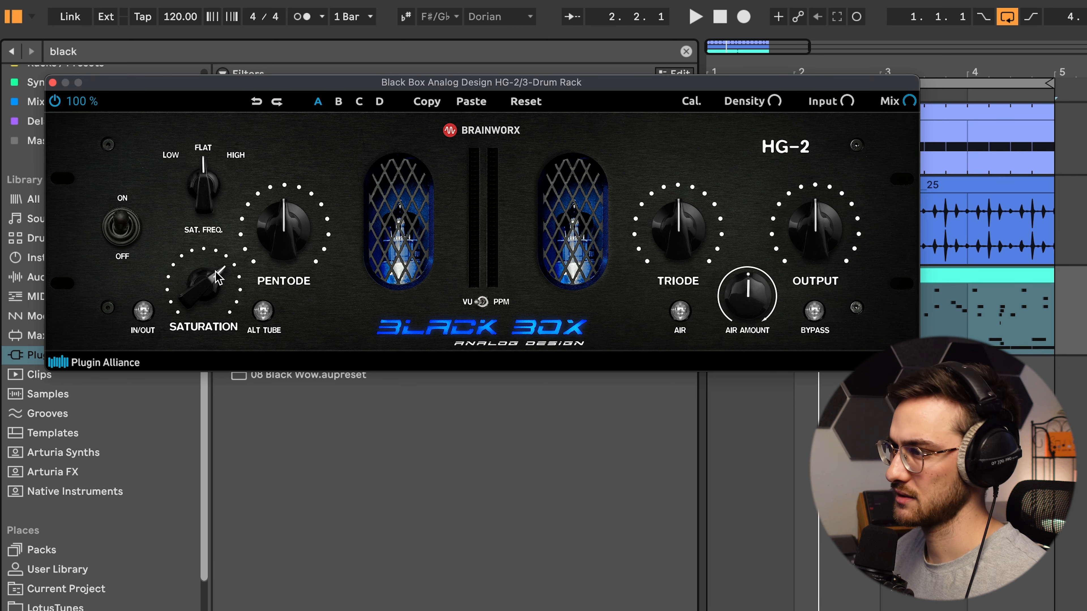
left_click_drag(284, 232, 301, 219)
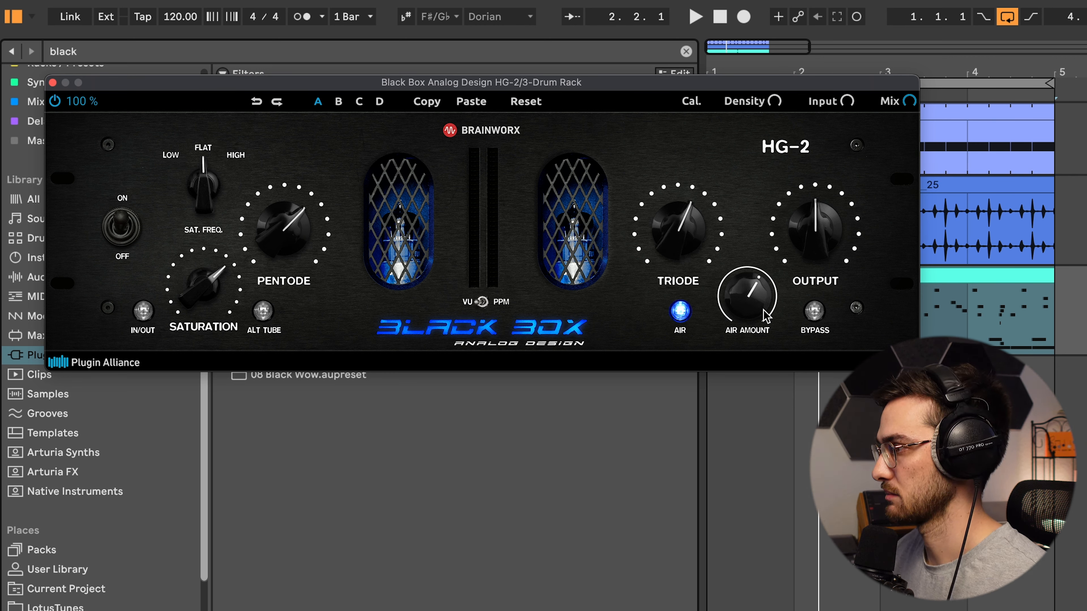
key("space")
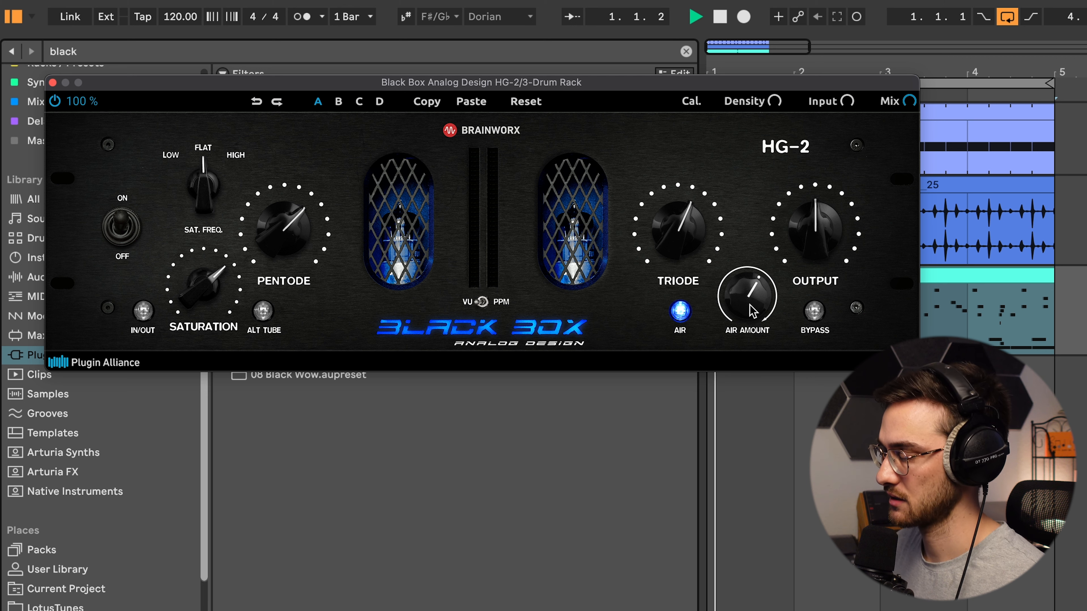
- Lower the HG-2's Pentode to 59% and reduce its Saturation, stop playback and hide the plug-in window
left_click_drag(271, 245, 274, 257)
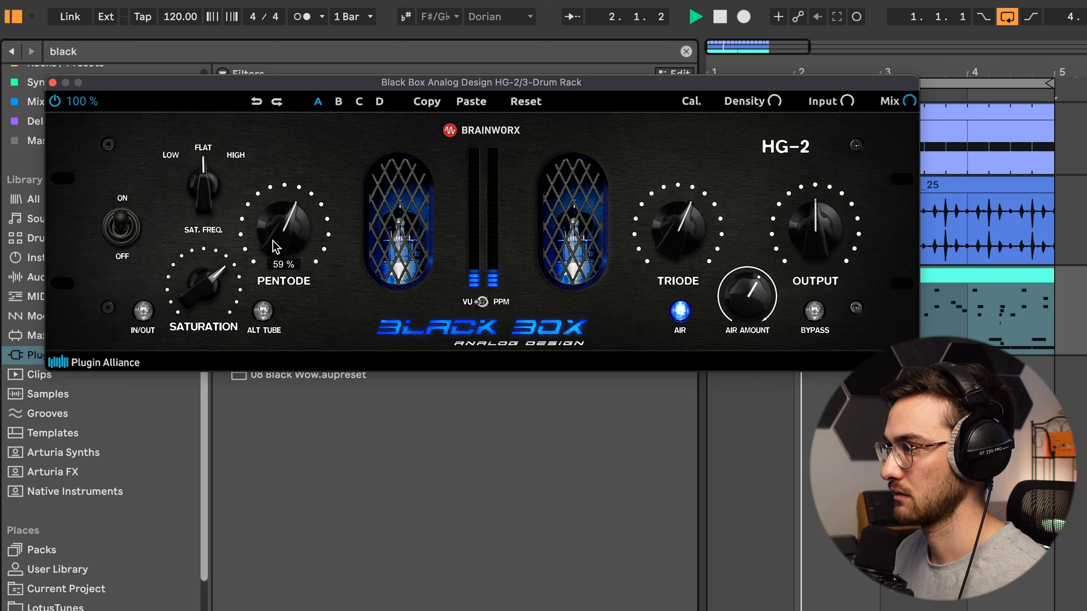
left_click_drag(214, 281, 219, 295)
key("space")
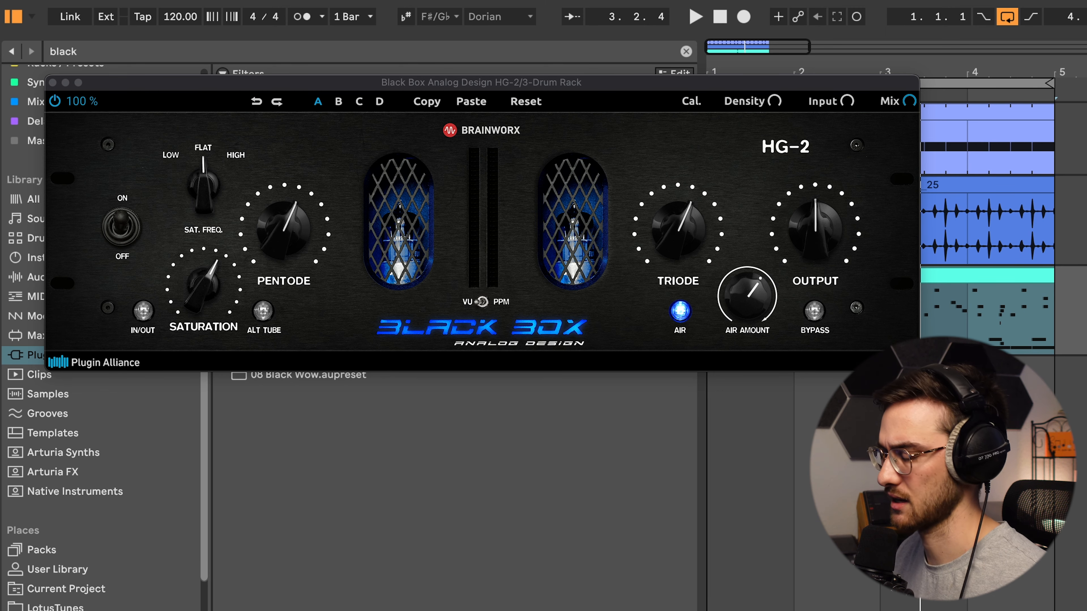
key("super+alt+p")
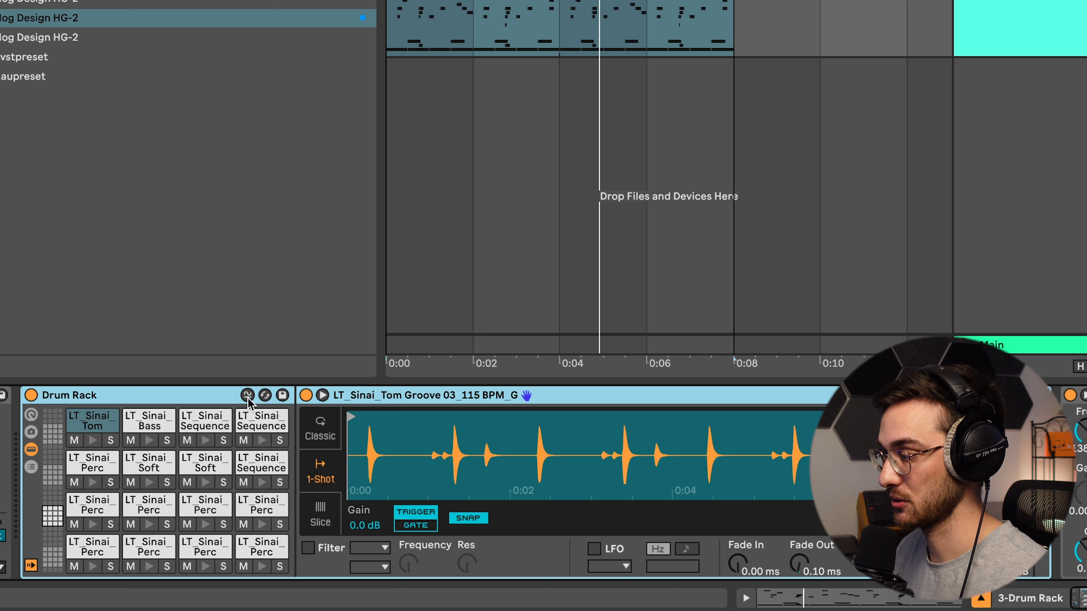
- Swap all Drum Rack samples for similar ones, replace the 5-Audio 0003 pad with LT_Sinai_Perc Lo_05.wav from the Low percs, and play
left_click(247, 396)
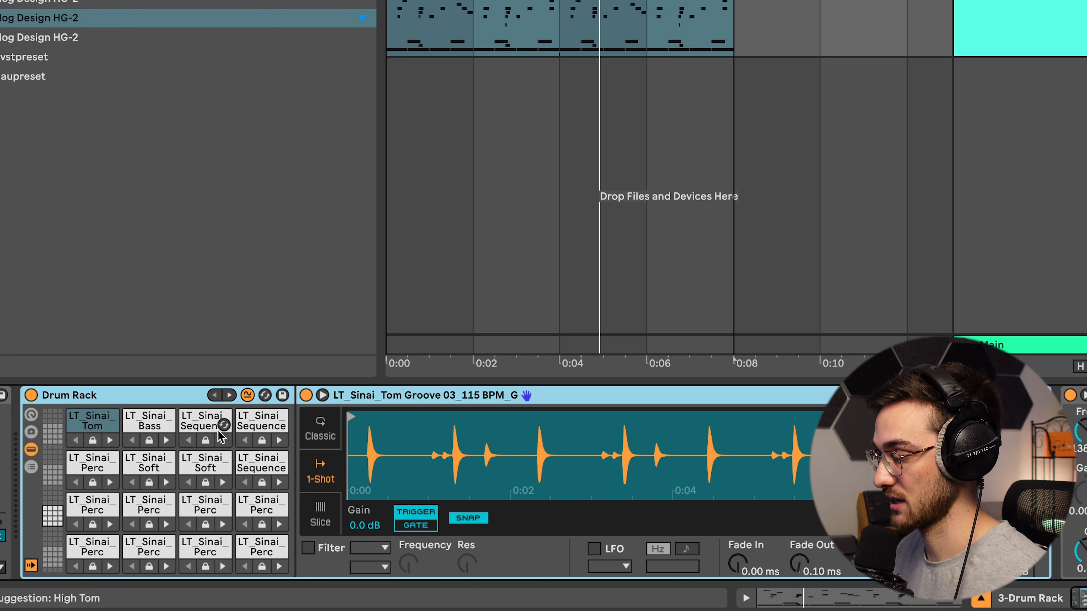
left_click(230, 395)
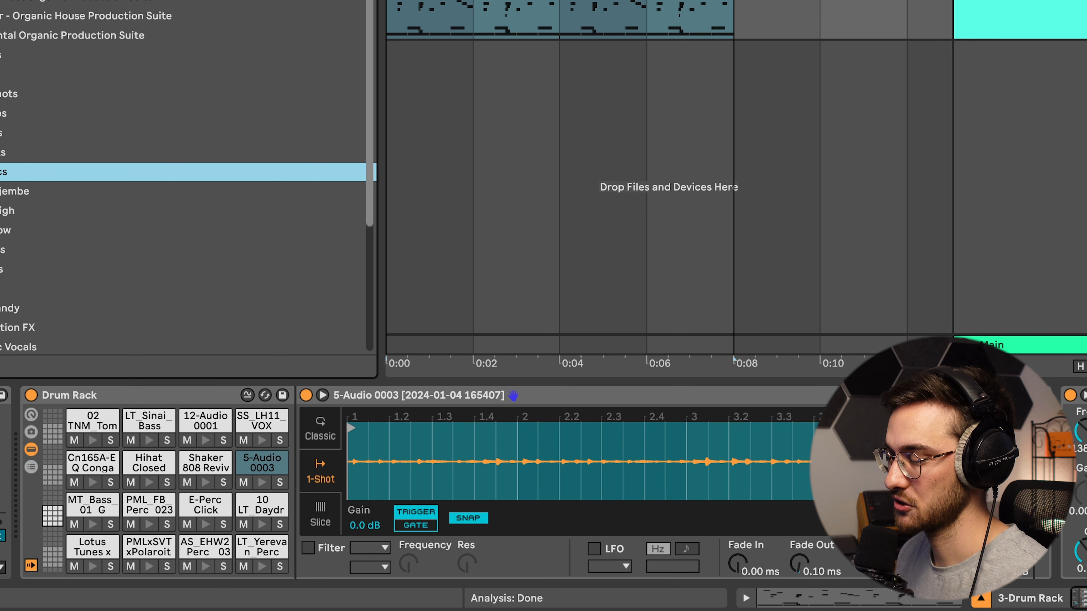
left_click(17, 231)
scroll(19, 282, "down", 2)
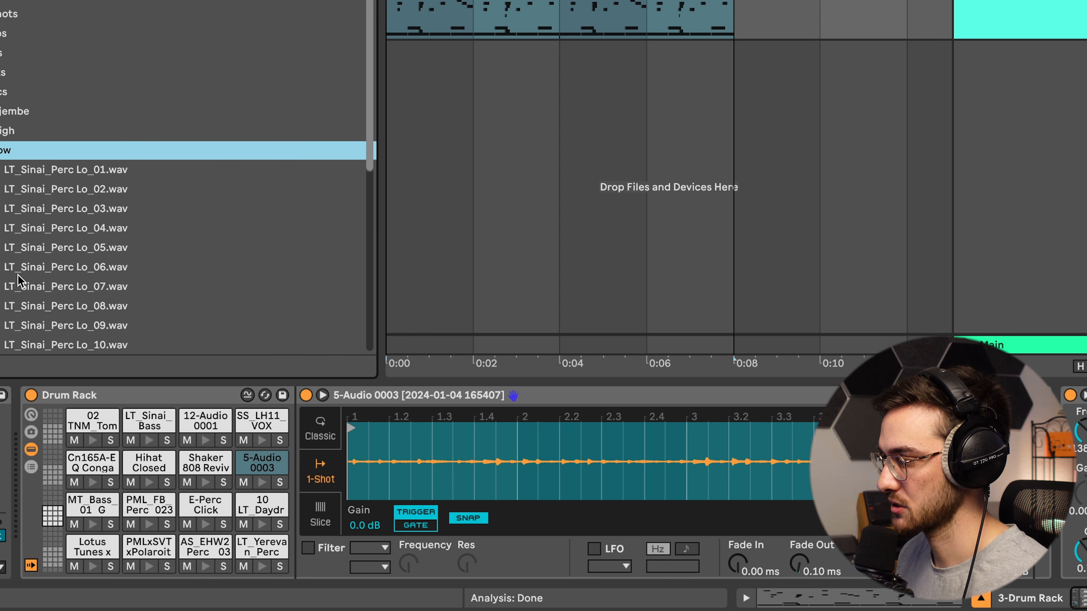
left_click(254, 457)
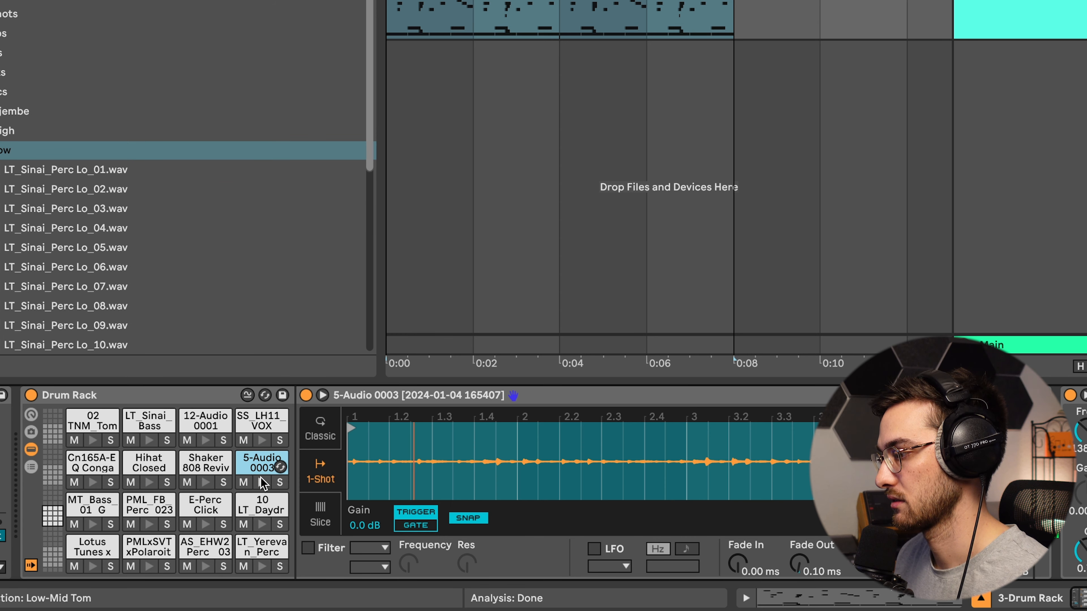
left_click_drag(64, 252, 272, 467)
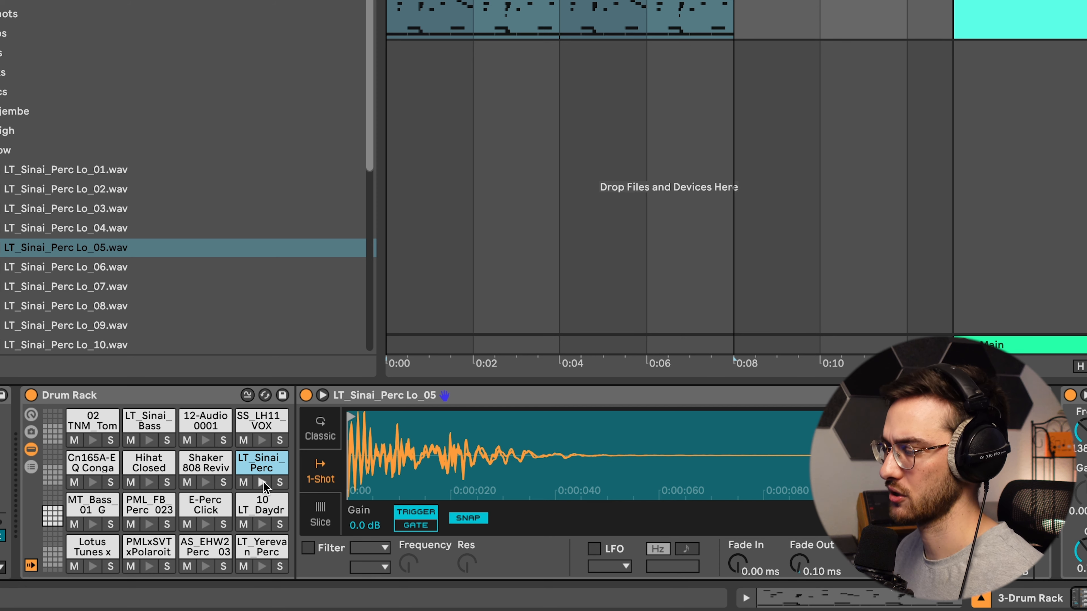
key("space")
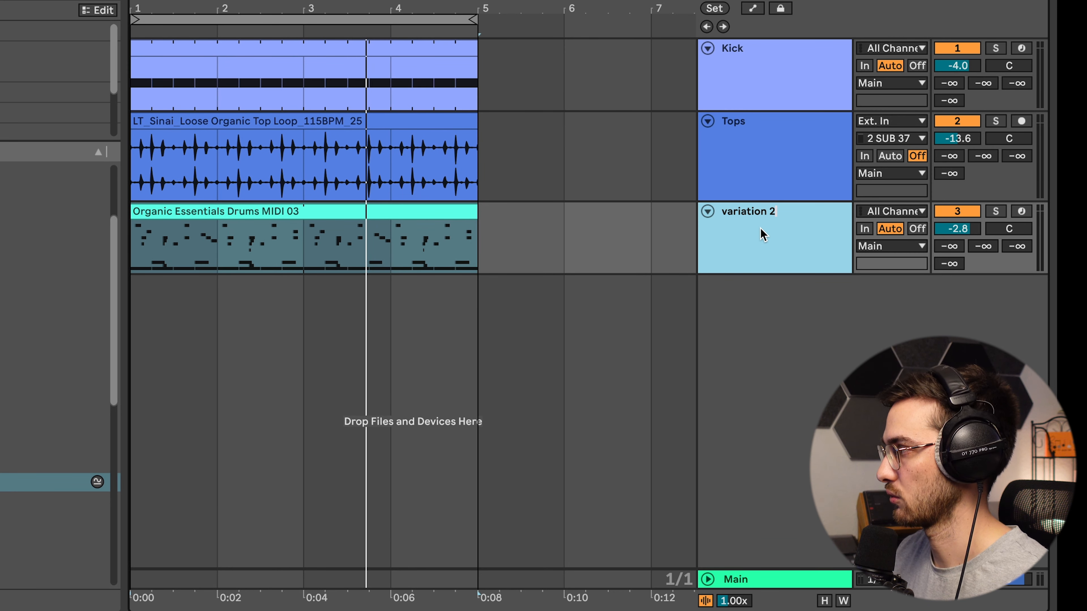
- Duplicate the variation 1 track, mute the original and rename the copy variation 2
key("ctrl+d")
left_click(957, 212)
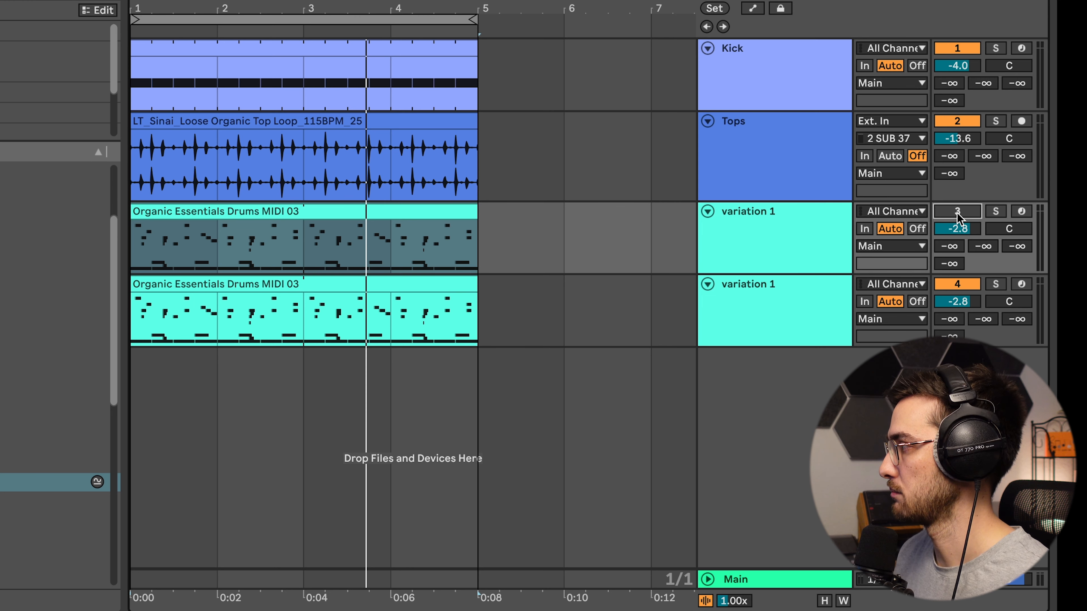
left_click(781, 313)
key("ctrl+r")
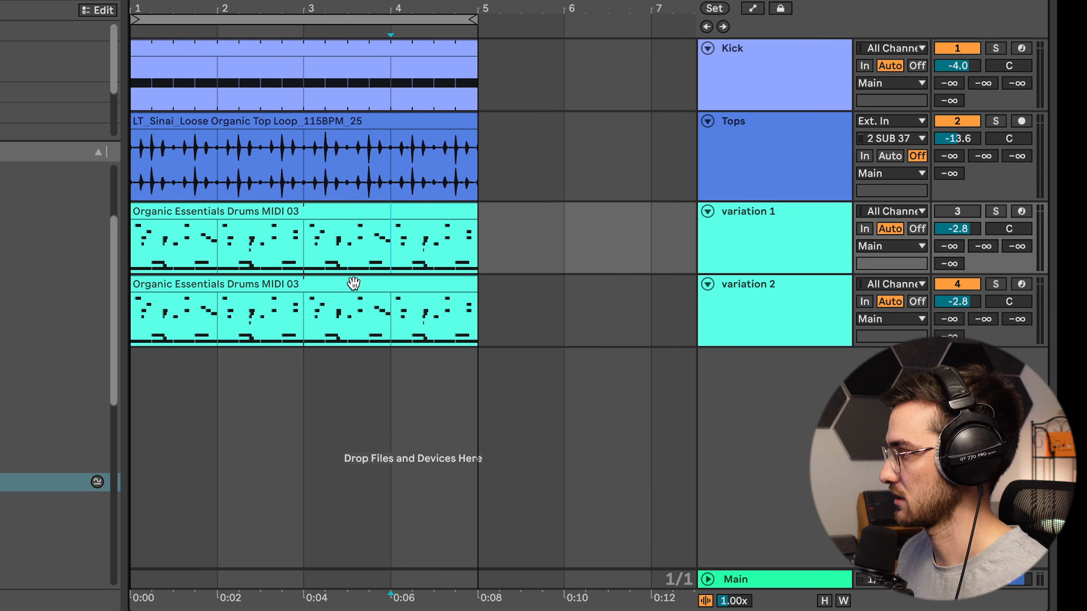
- Swap all samples in the variation 2 track's Drum Rack for similar ones and play the groove
left_click(352, 284)
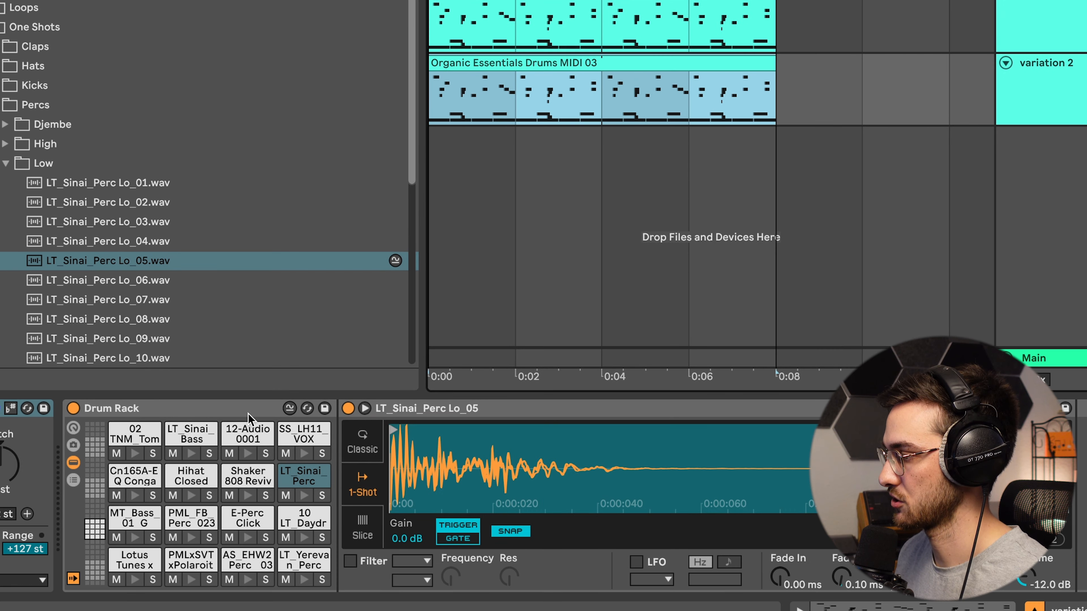
left_click(289, 408)
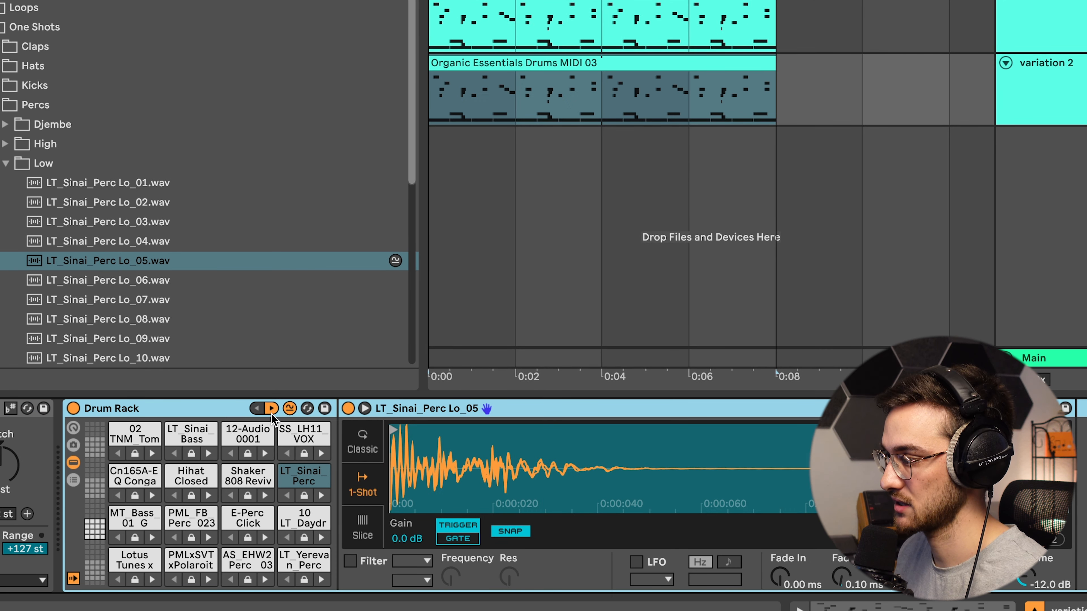
left_click(272, 409)
key("space")
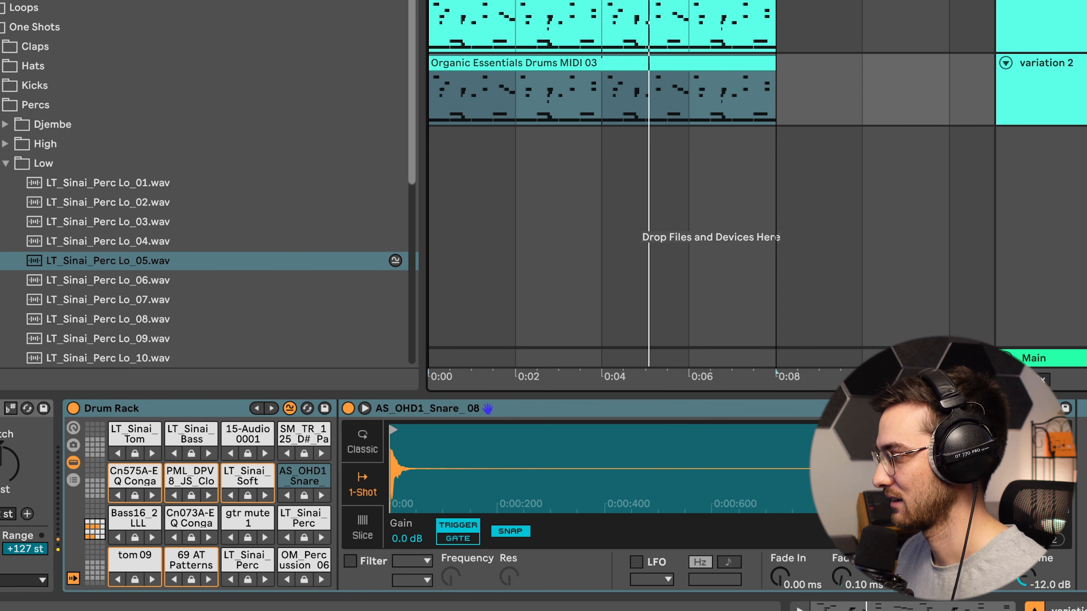
- Bypass EQ Eight after the Drum Rack on the variation 2 track while the groove plays
scroll(214, 496, "right", 3)
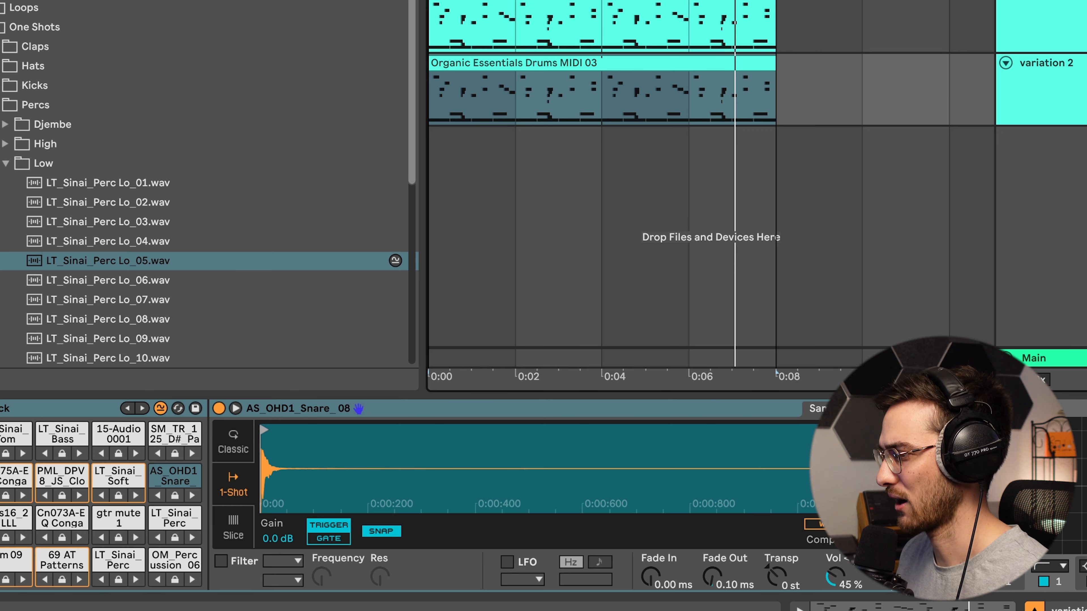
scroll(957, 428, "right", 1)
left_click(957, 409)
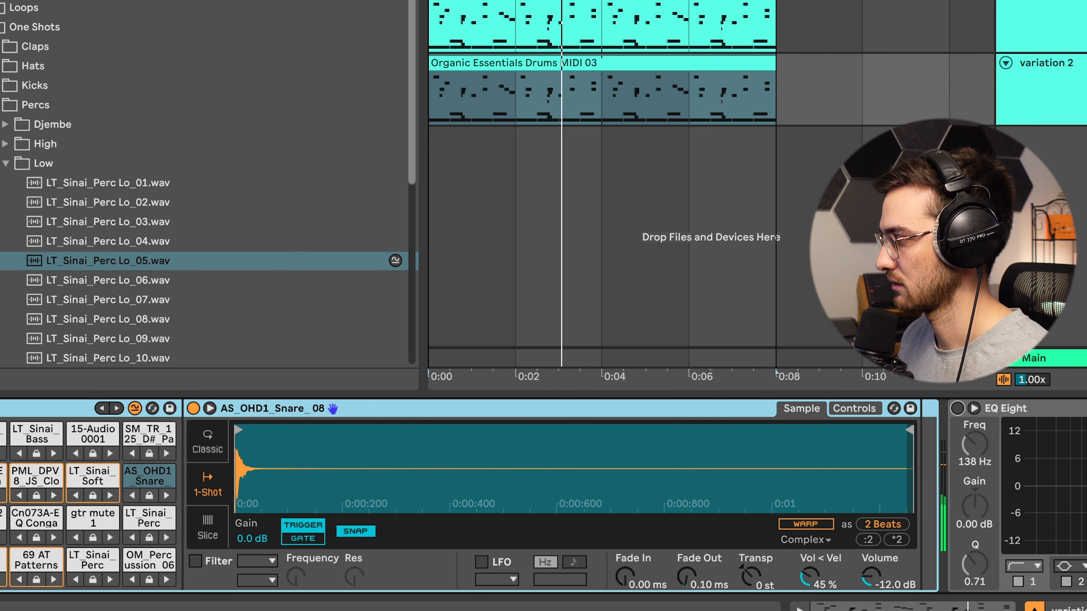
scroll(427, 573, "left", 4)
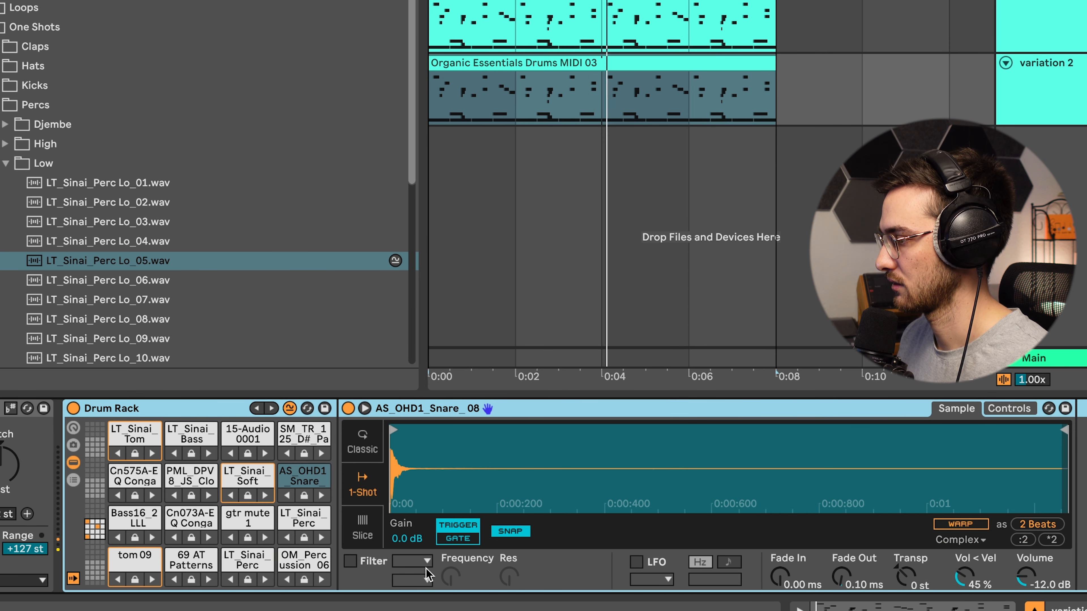
left_click(672, 177)
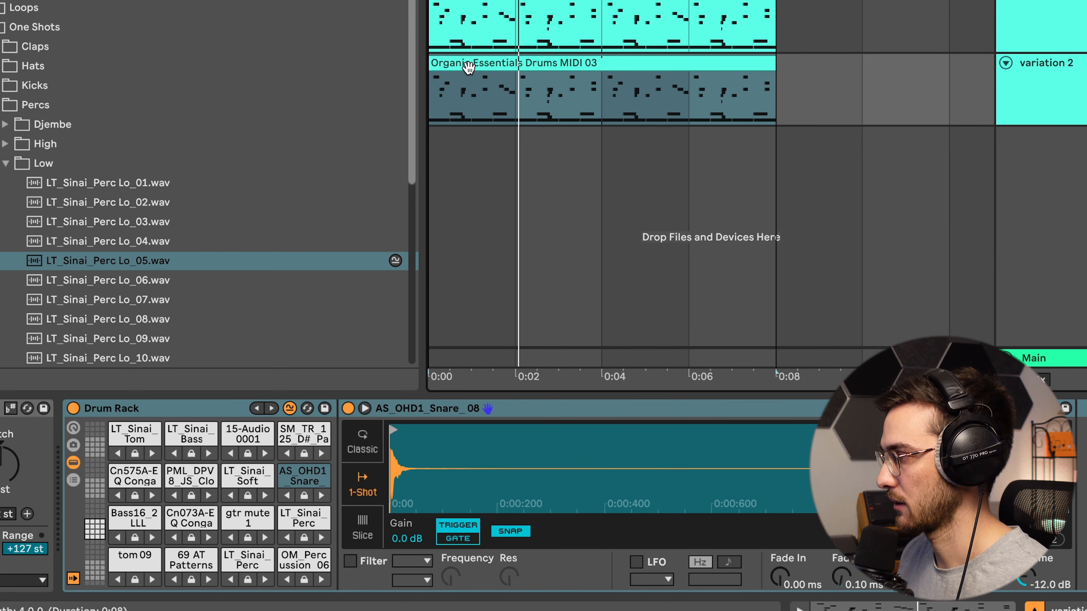
- Deactivate all tom 09 notes in the variation 2 track's MIDI clip
left_click(471, 59)
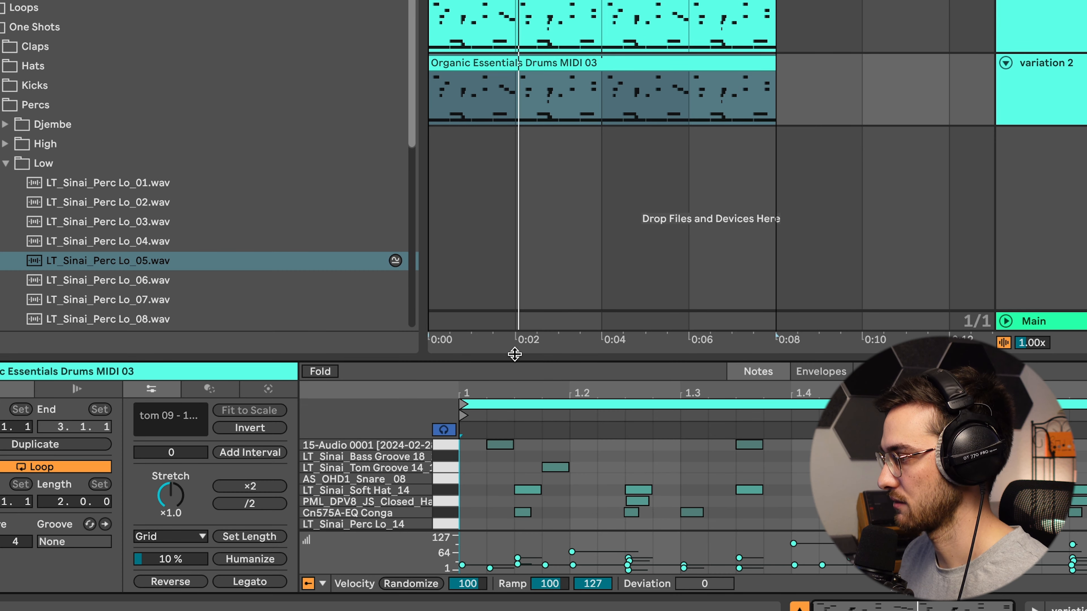
left_click_drag(514, 354, 515, 6)
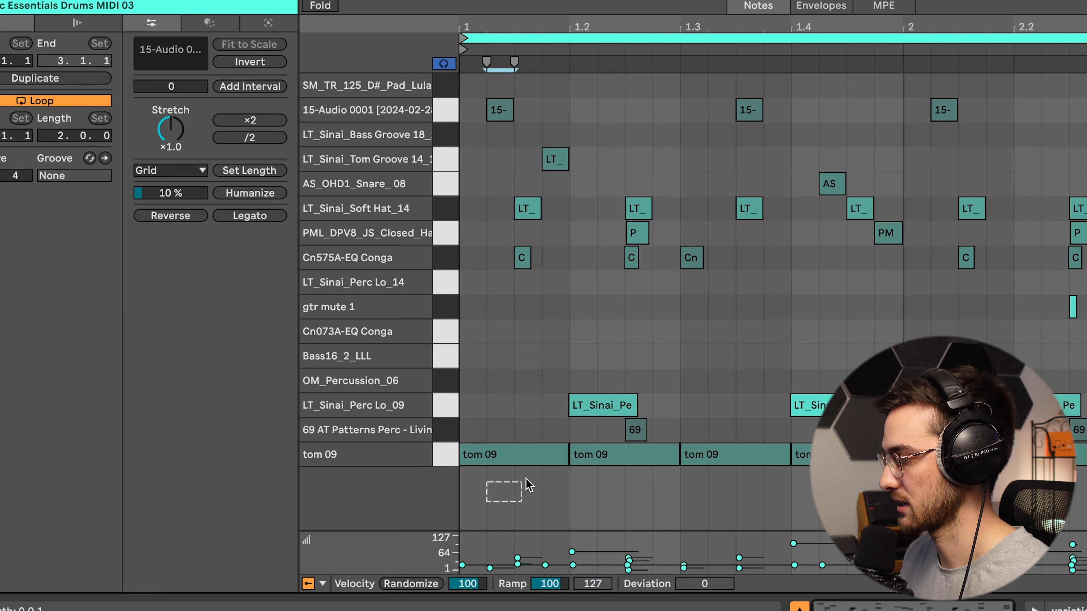
left_click_drag(529, 485, 1027, 462)
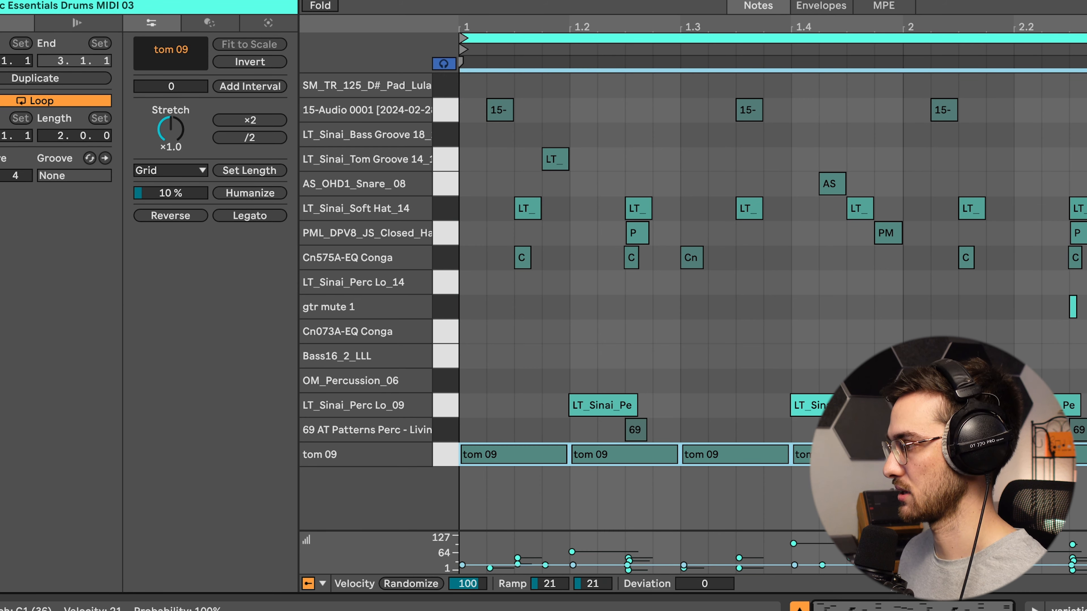
key("0")
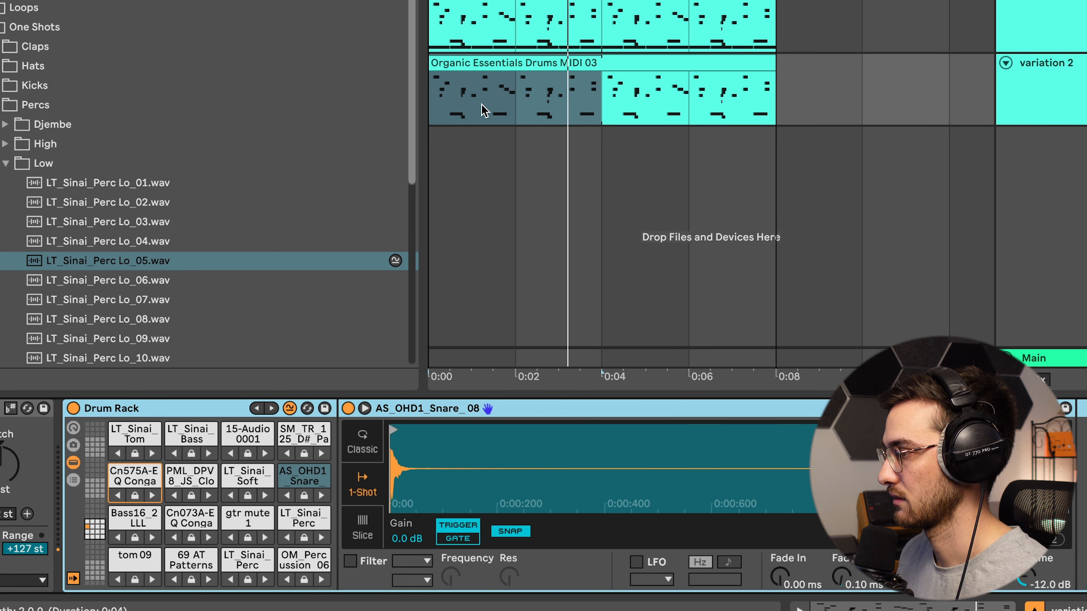
- Swap the LT_Sinai_Perc Lo_09 pad's sample through similar sounds until PML_Organica_04_Kick_Layer_011 is loaded
left_click(248, 573)
left_click(264, 579)
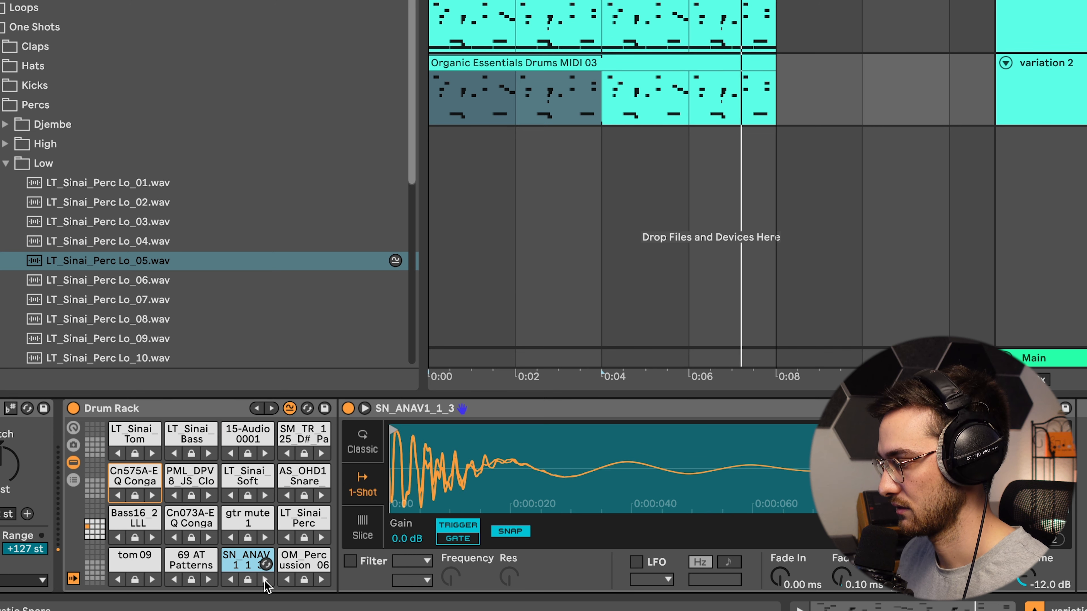
left_click(265, 580)
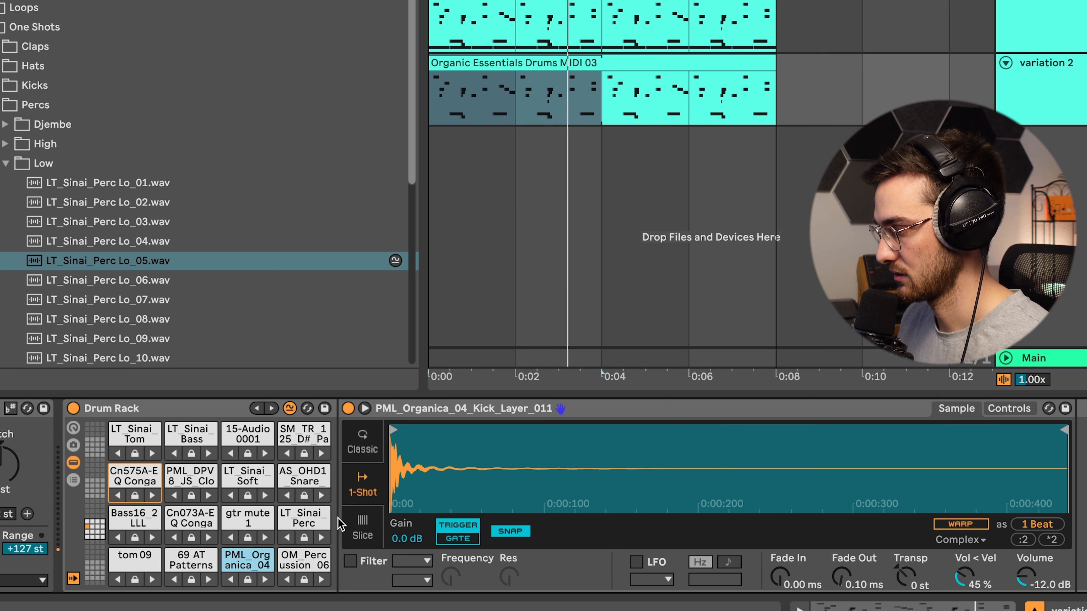
- Trim the end of the kick layer sample, set its fade out to 141 ms and transpose it to -4 st
left_click_drag(1057, 428, 444, 428)
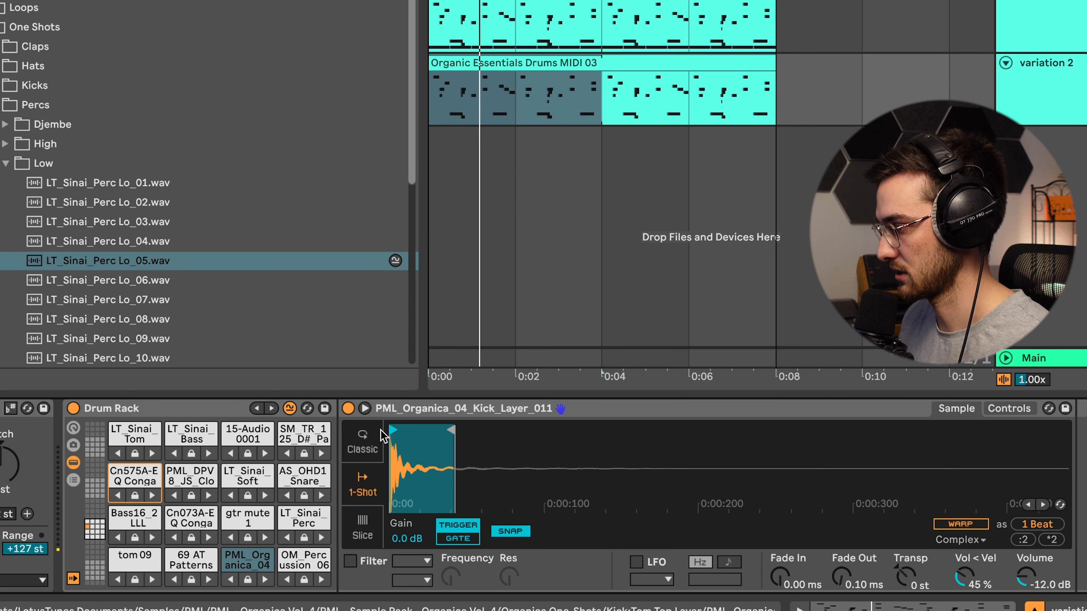
left_click_drag(842, 578, 842, 535)
left_click_drag(906, 578, 905, 590)
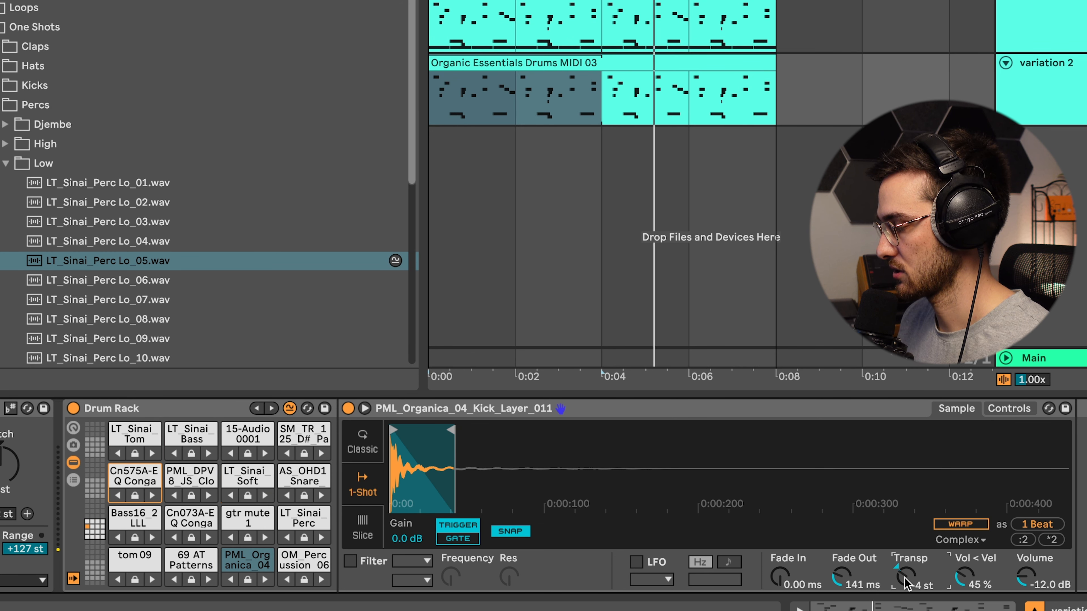
- Warp the kick layer sample in Beats mode with forward-only transient looping off and the envelope set to 15
left_click(966, 526)
left_click(958, 539)
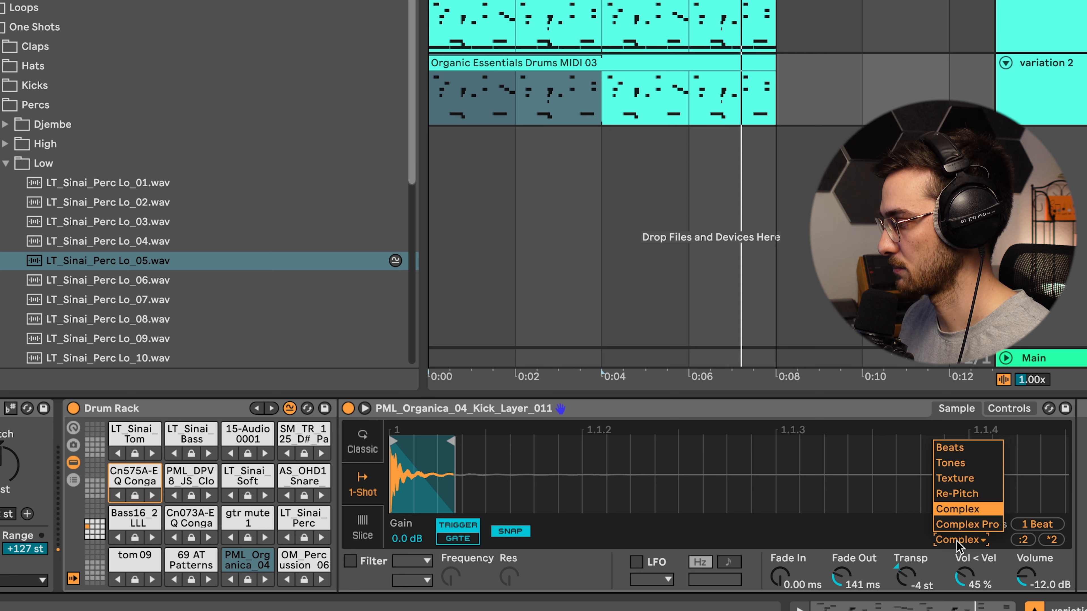
left_click(950, 448)
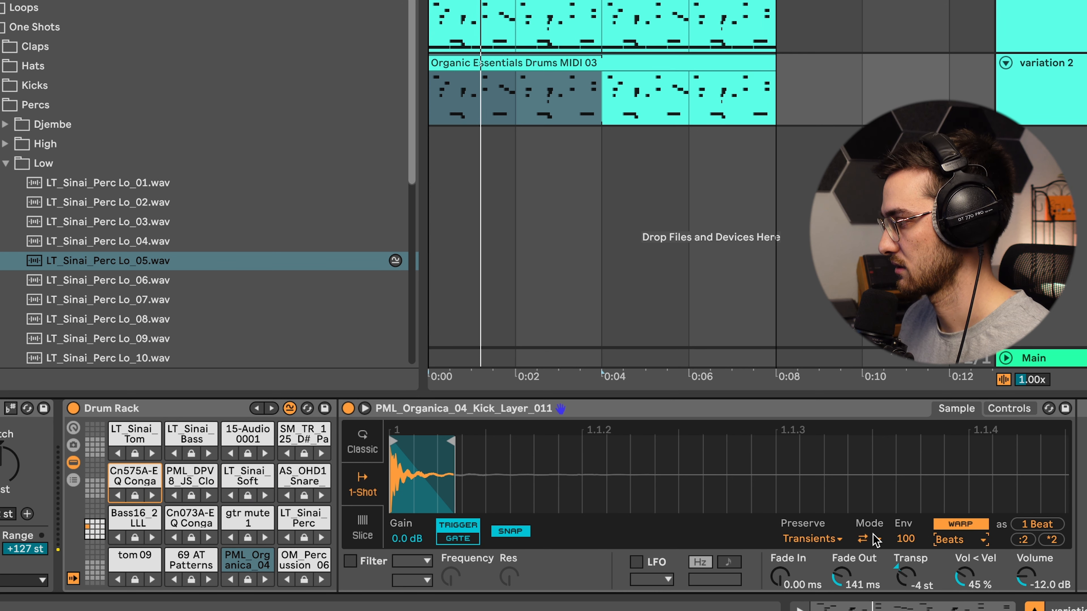
left_click(905, 539)
type("15")
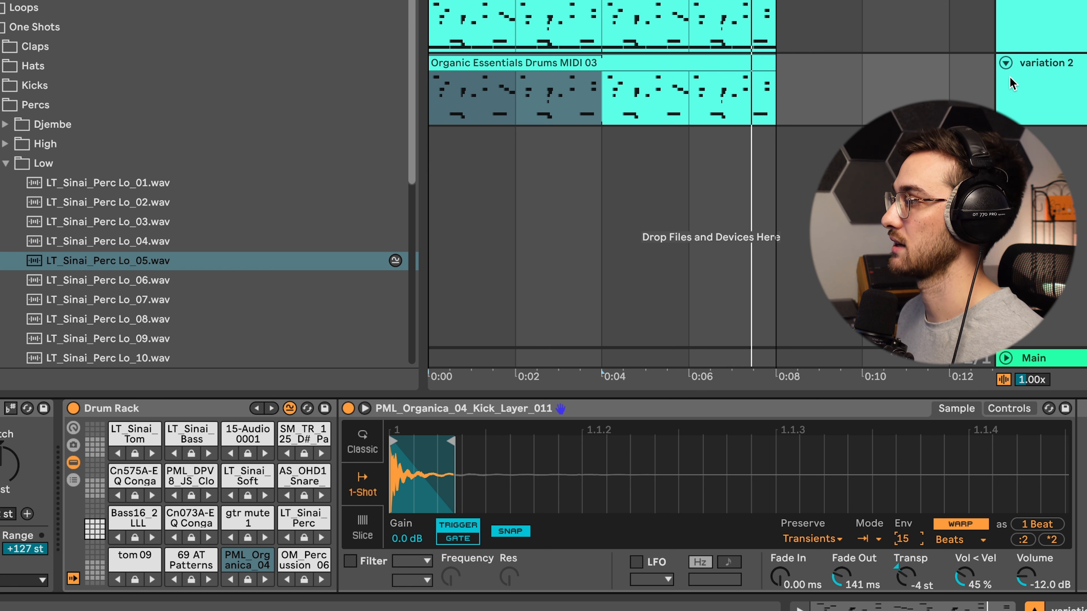
- Duplicate the variation 2 track, mute the original, and solo the copy renamed as variation 3
left_click(1046, 87)
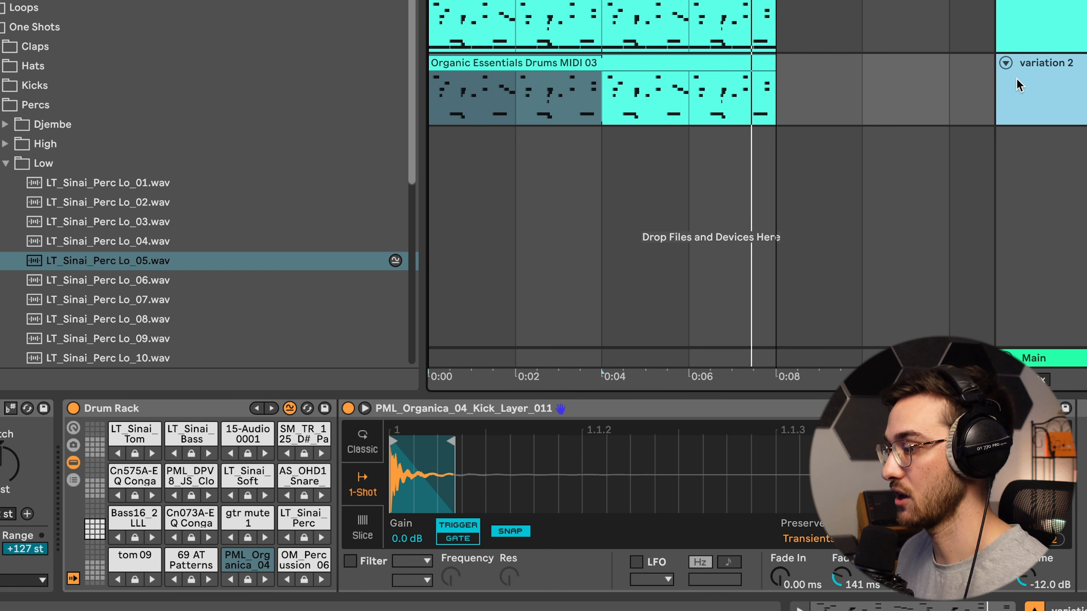
key("ctrl+d")
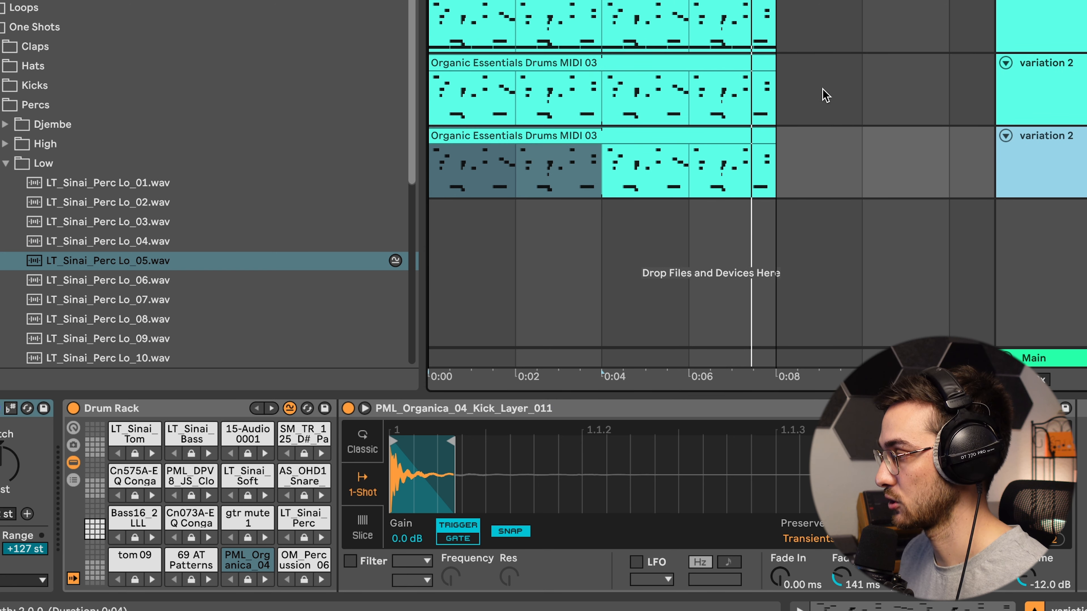
left_click(578, 61)
left_click(1060, 86)
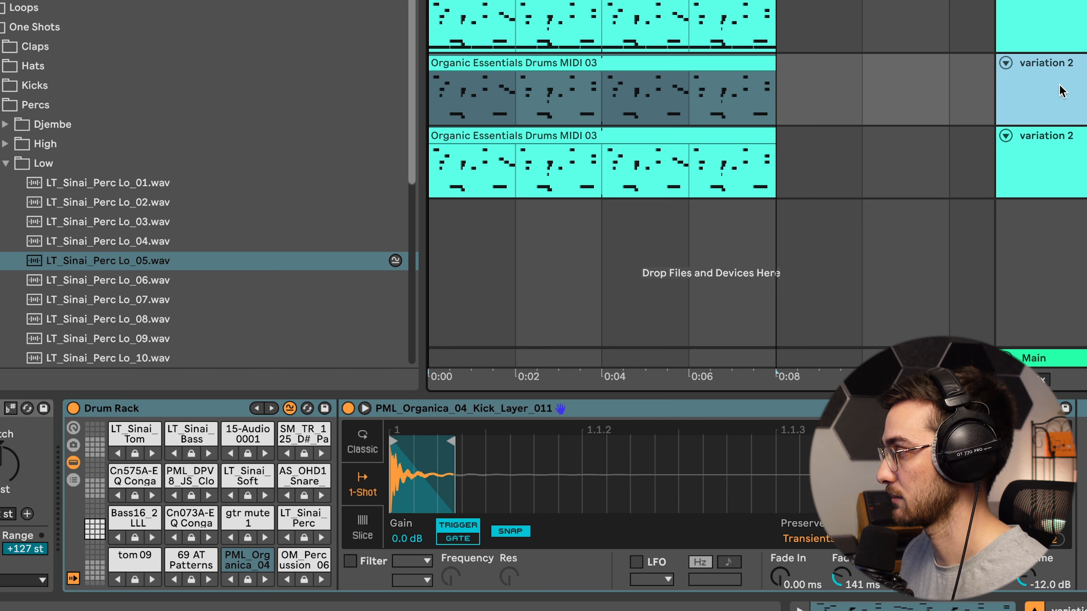
left_click(1064, 174)
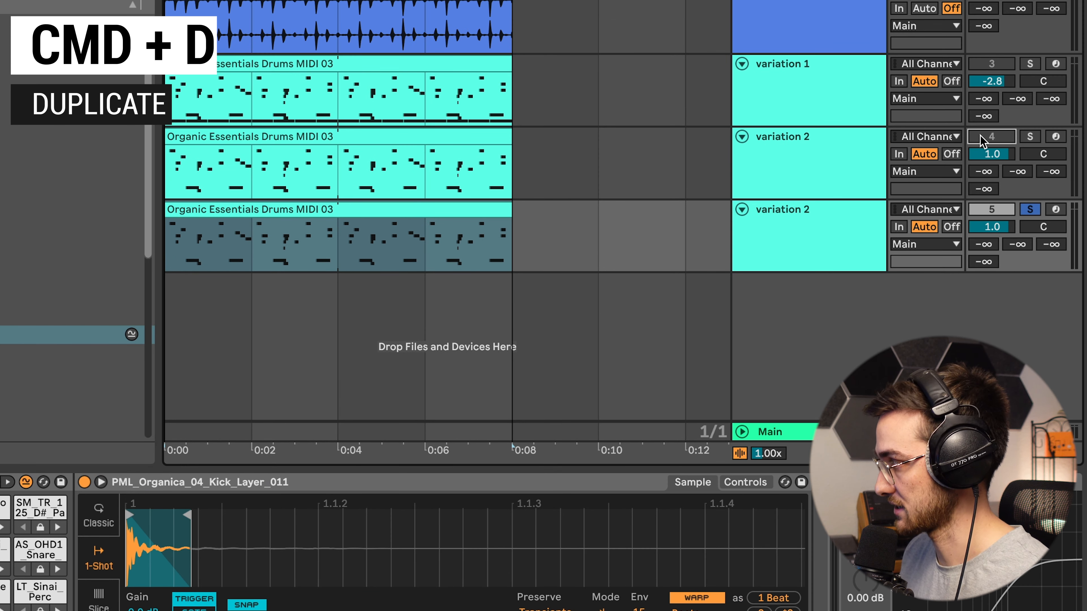
left_click(860, 212)
key("super+r")
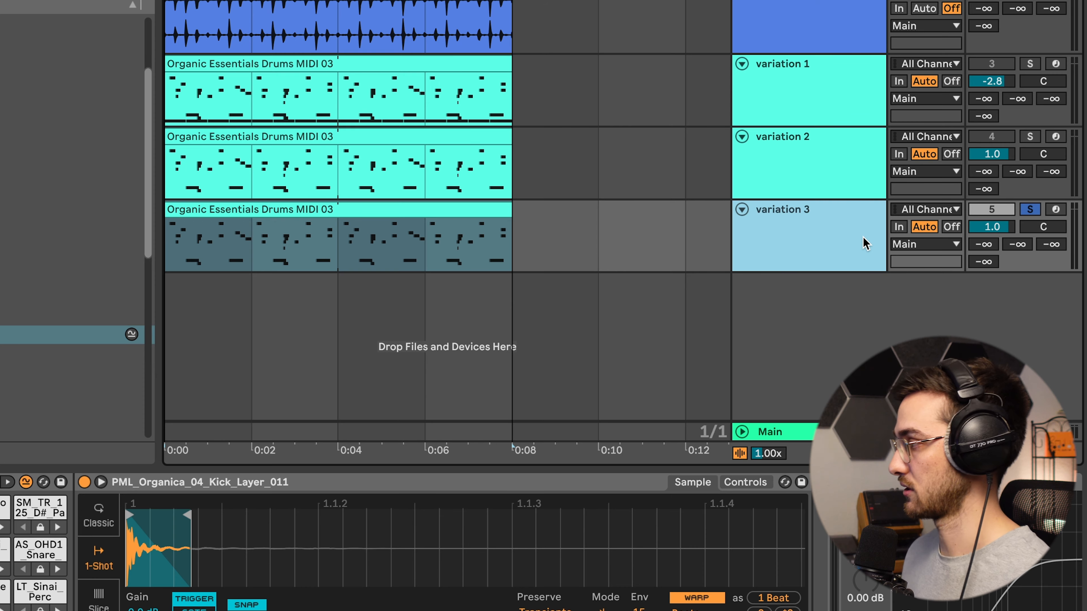
- Replace the variation 3 track's clip with an empty one-bar MIDI clip and open its note editor
scroll(293, 143, "down", 5)
left_click_drag(248, 211, 435, 219)
double_click(180, 222)
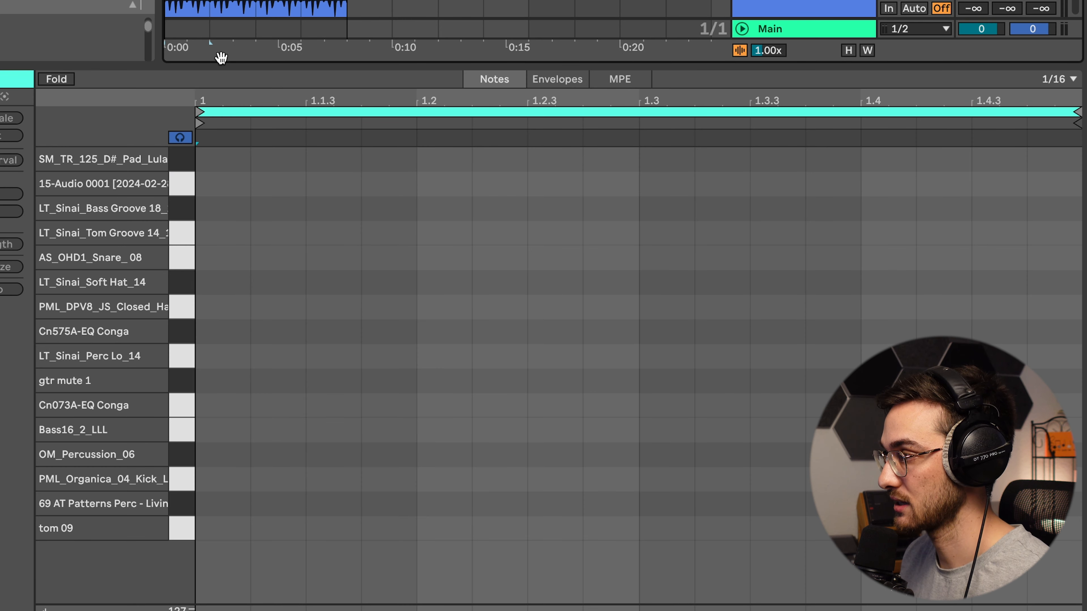
- Place Organic Essentials Drums MIDI 01 from the LotusTunes Organic House Essentials pack at the start of the variation 3 track and play it
scroll(170, 11, "down", 5)
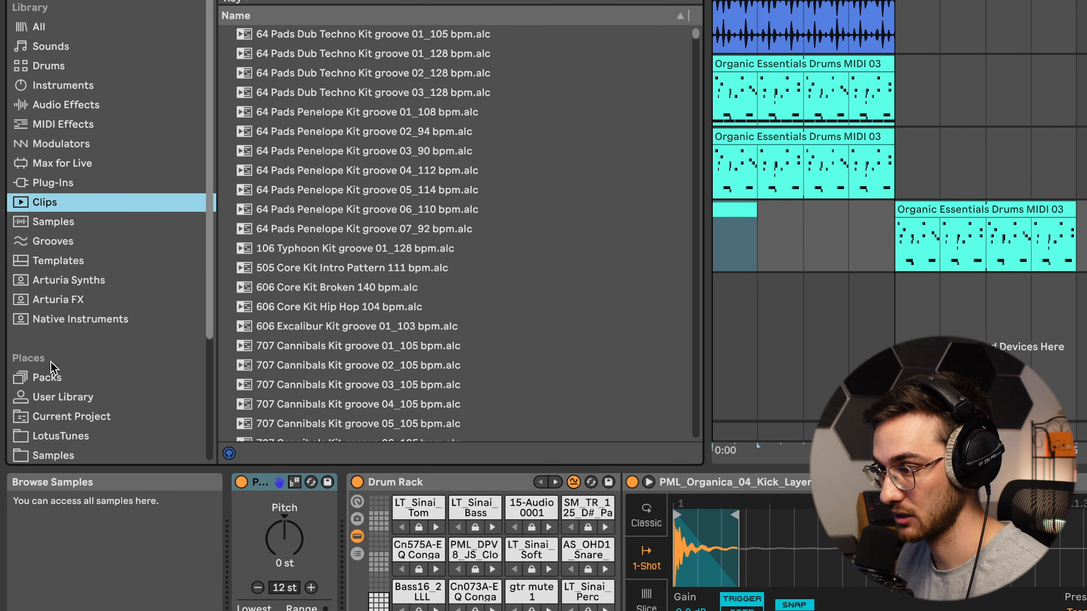
left_click(60, 437)
scroll(251, 354, "down", 1)
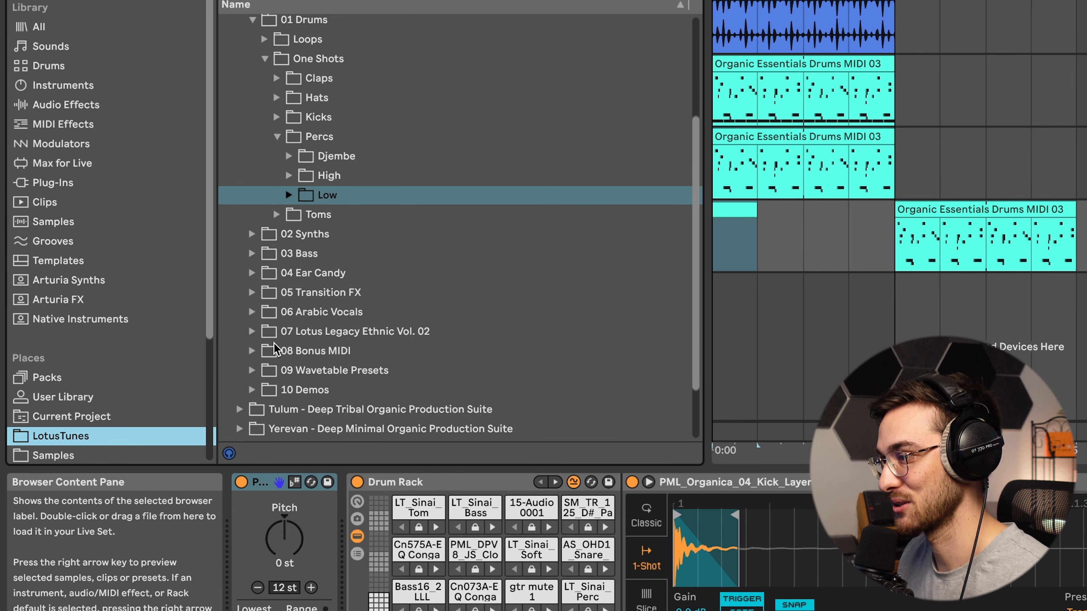
scroll(274, 343, "up", 5)
left_click(243, 143)
left_click(230, 255)
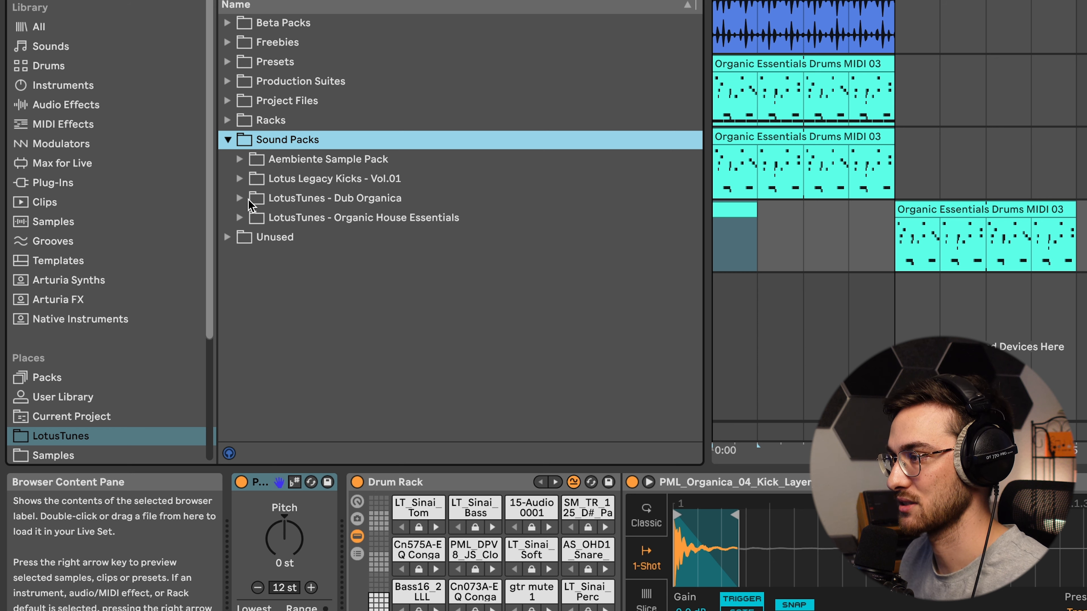
left_click(240, 218)
left_click_drag(556, 307, 734, 218)
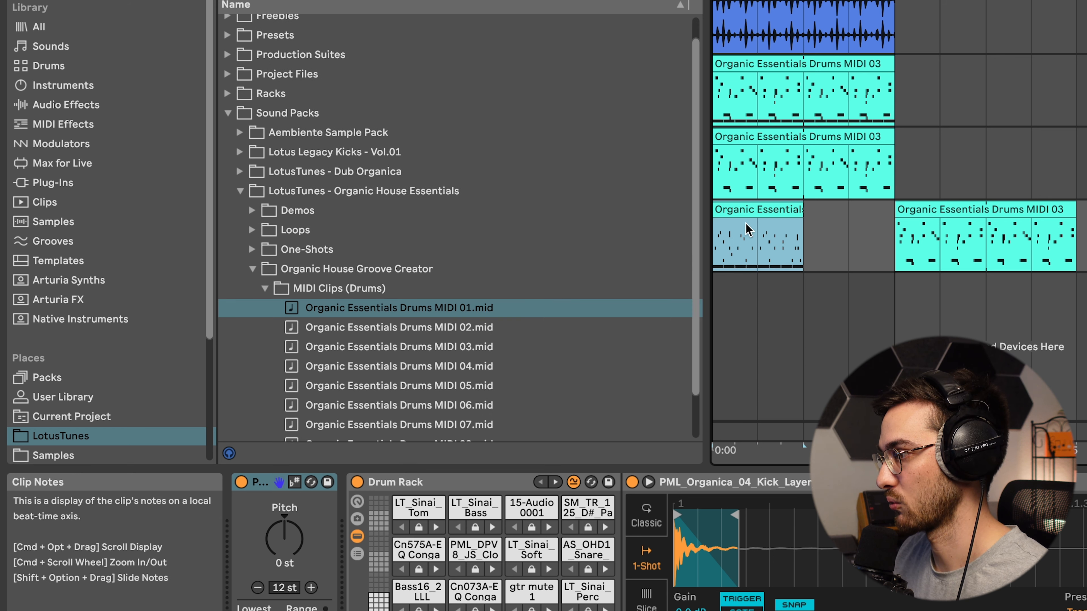
key("space")
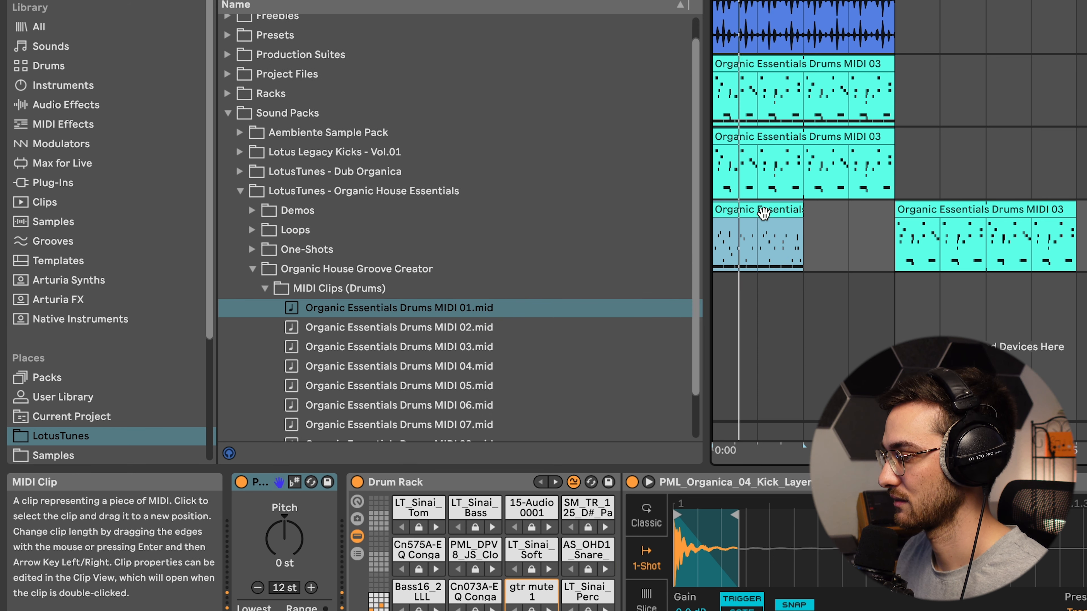
- Replace variation 3's first clip with Organic Essentials Drums MIDI 07 and swap all Drum Rack pads to the next similar samples
scroll(397, 386, "down", 3)
left_click_drag(397, 372, 731, 217)
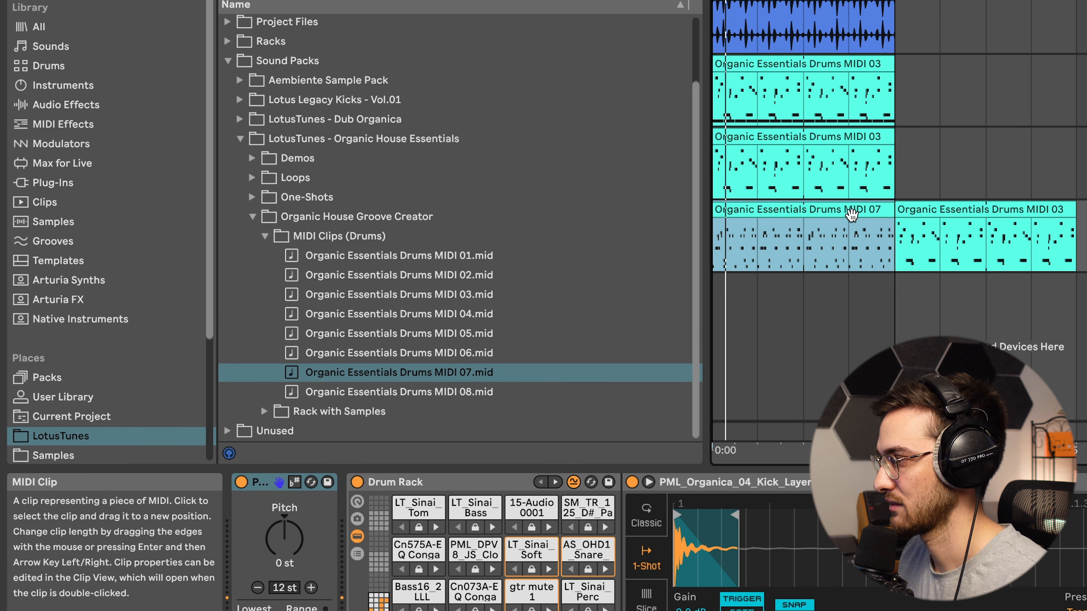
left_click(555, 483)
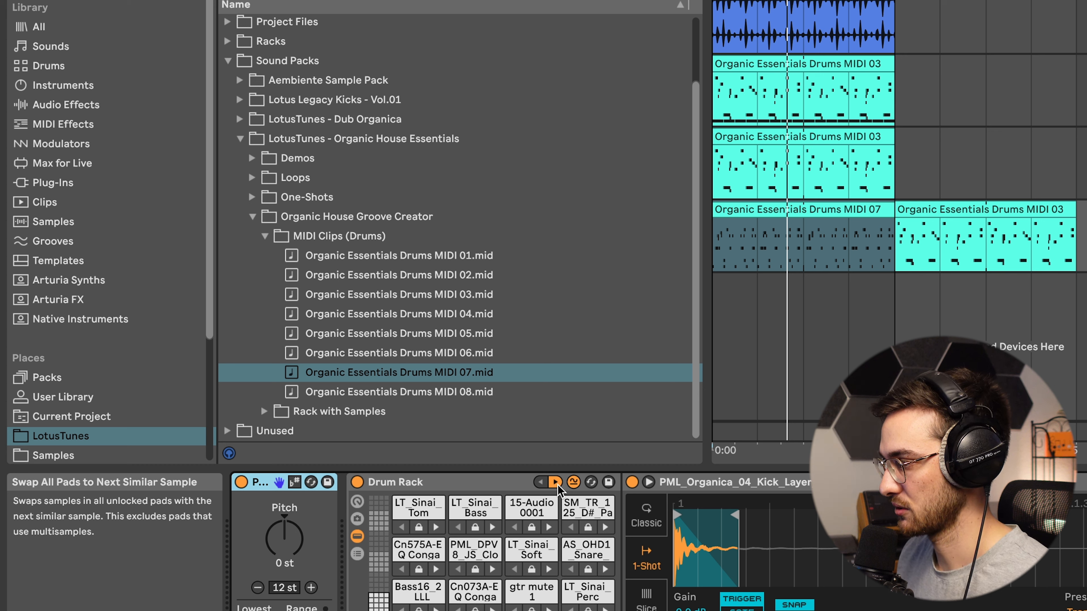
left_click(556, 483)
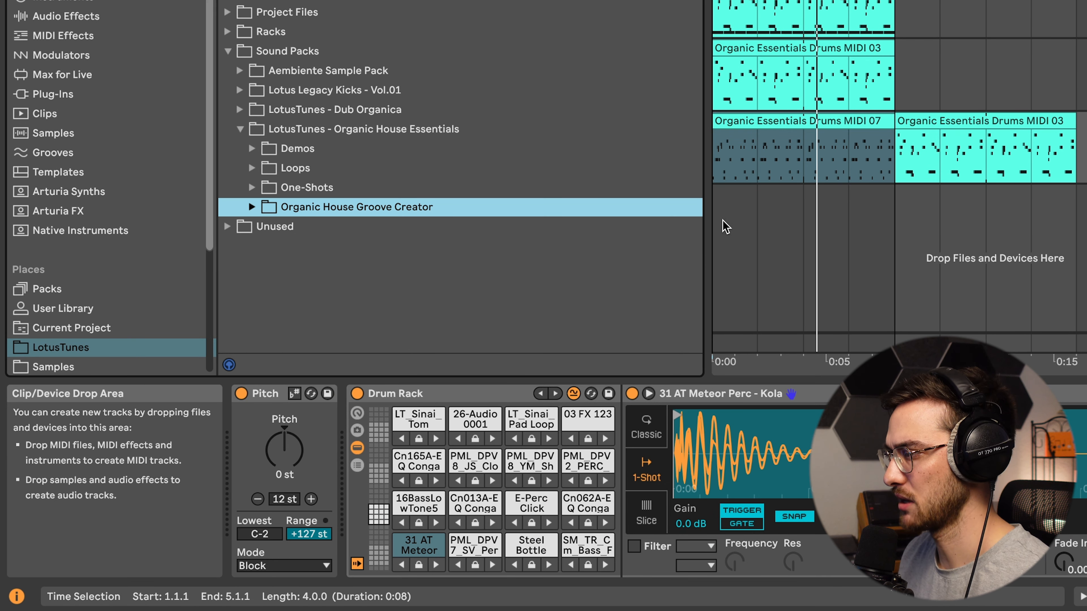
- Load LT_OHE_Kick_01 - Sub Emphasis.wav from the pack's one-shot kicks onto the 31 AT Meteor pad
left_click(253, 187)
scroll(297, 229, "down", 2)
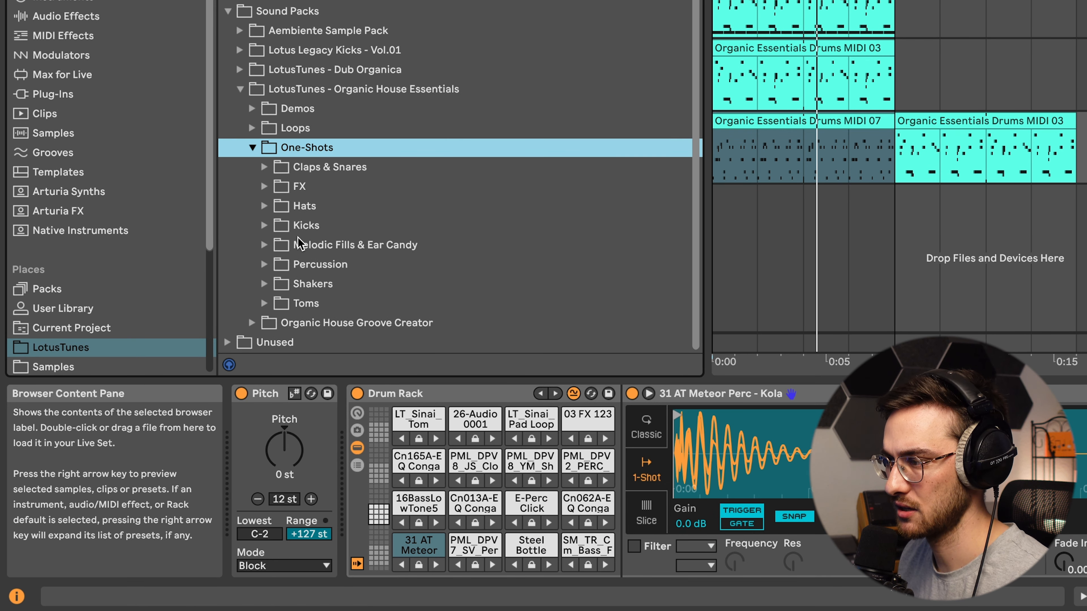
left_click(762, 1)
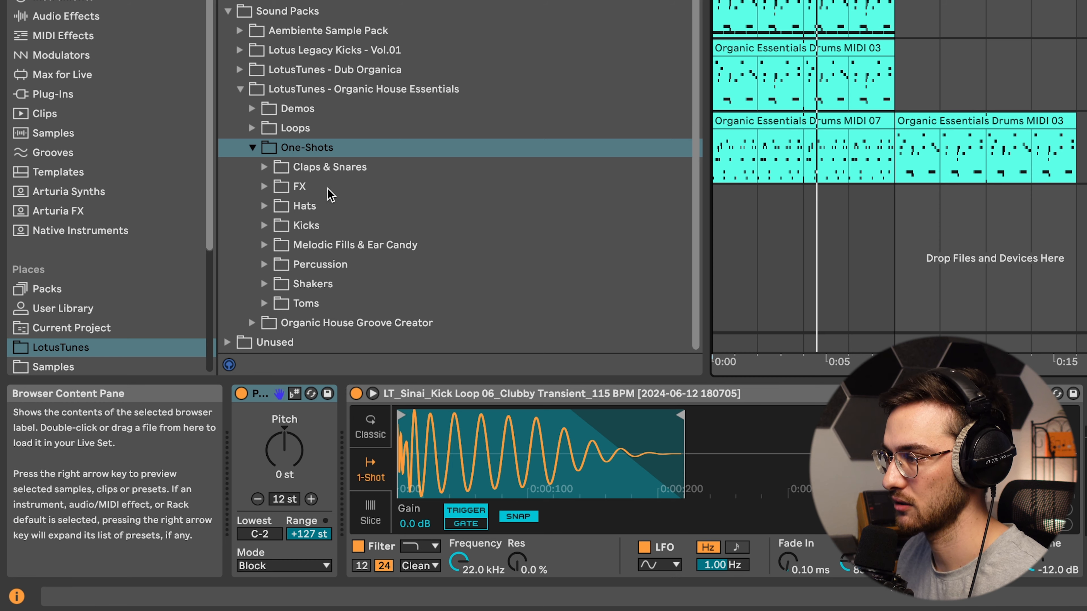
left_click(266, 225)
scroll(367, 260, "down", 2)
left_click(728, 121)
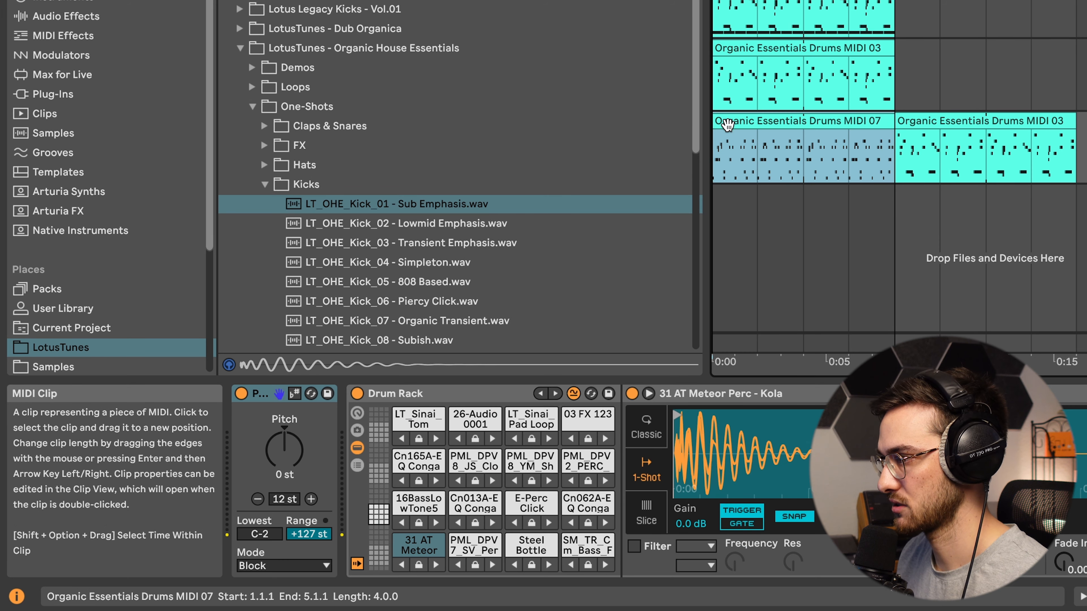
left_click_drag(394, 205, 421, 543)
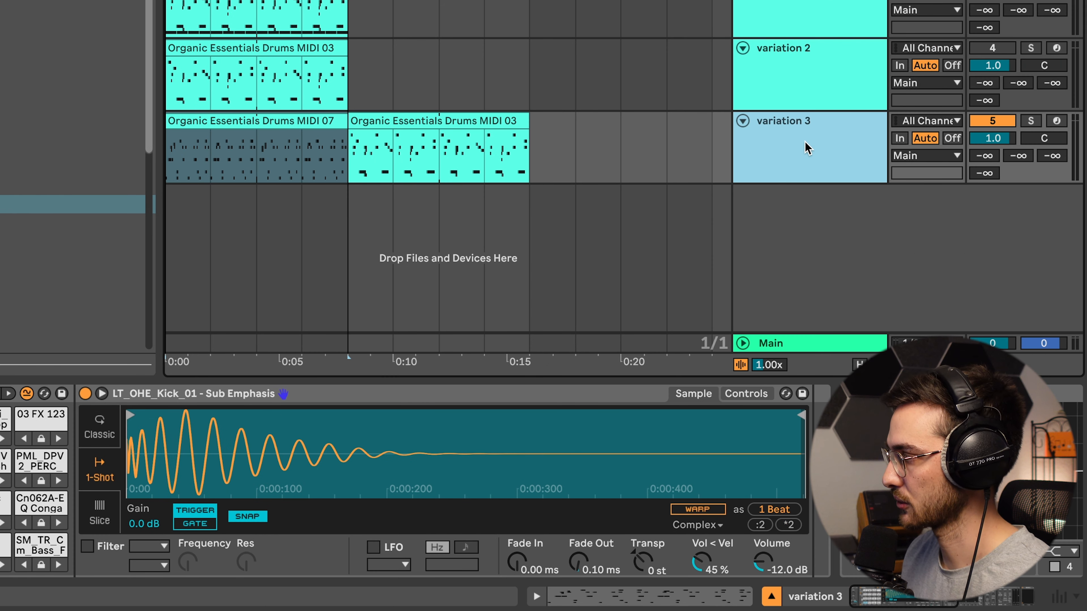
- Play the variation 3 clip and swap all pads to next similar samples until the kick pad holds MHG_Kick_06
left_click(283, 119)
key("space")
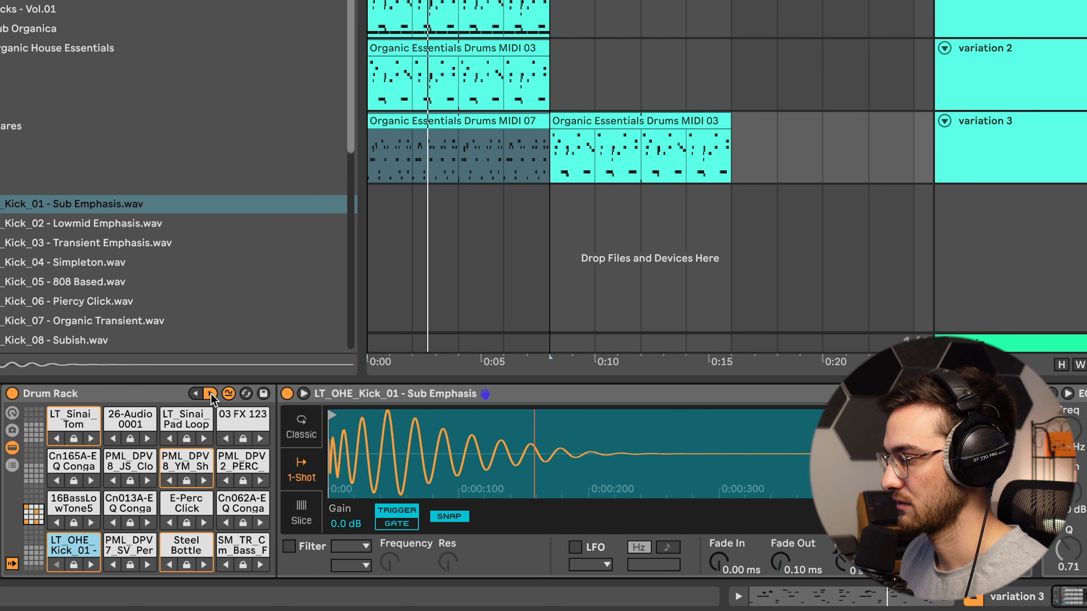
left_click(210, 393)
left_click(210, 394)
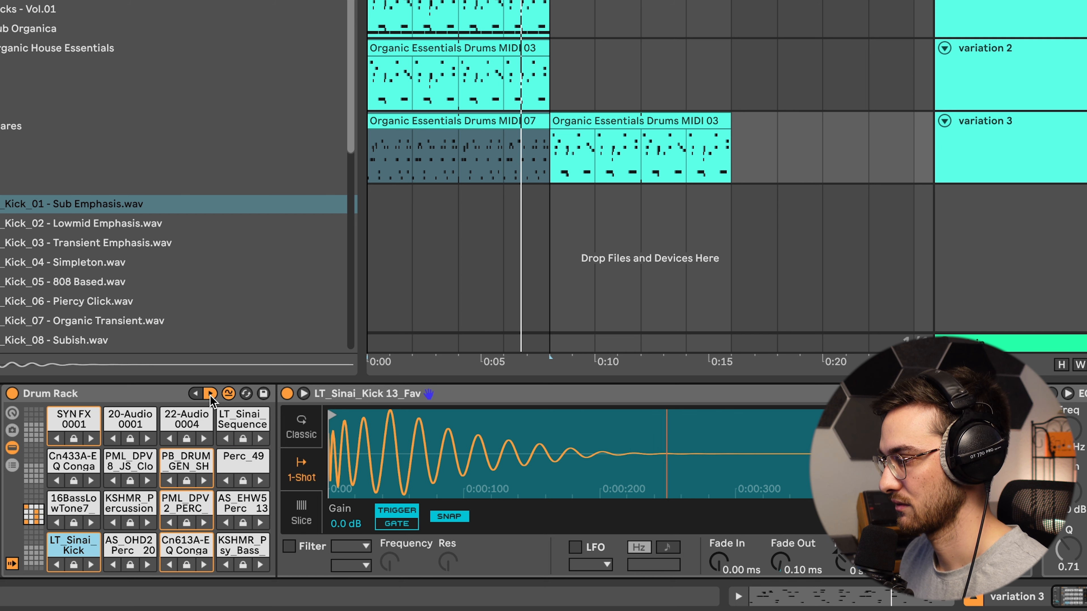
left_click(210, 394)
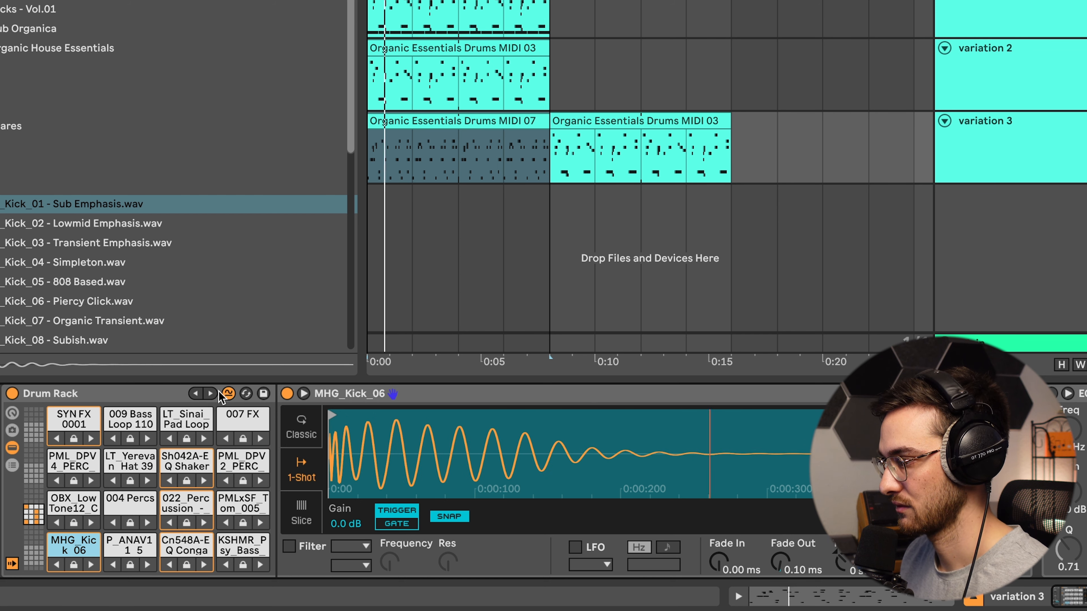
left_click(984, 343)
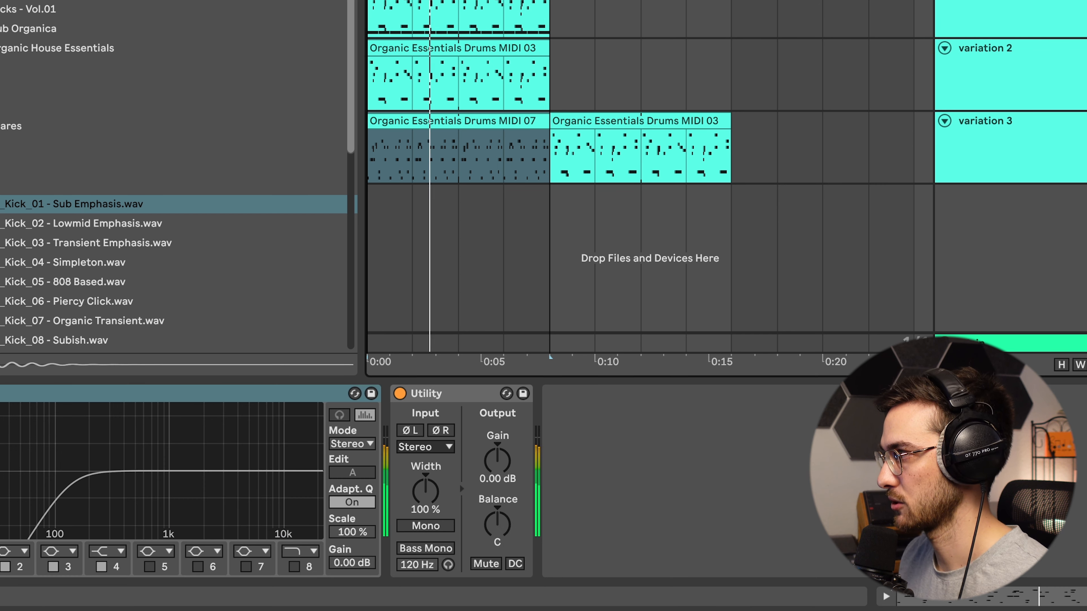
left_click(1022, 143)
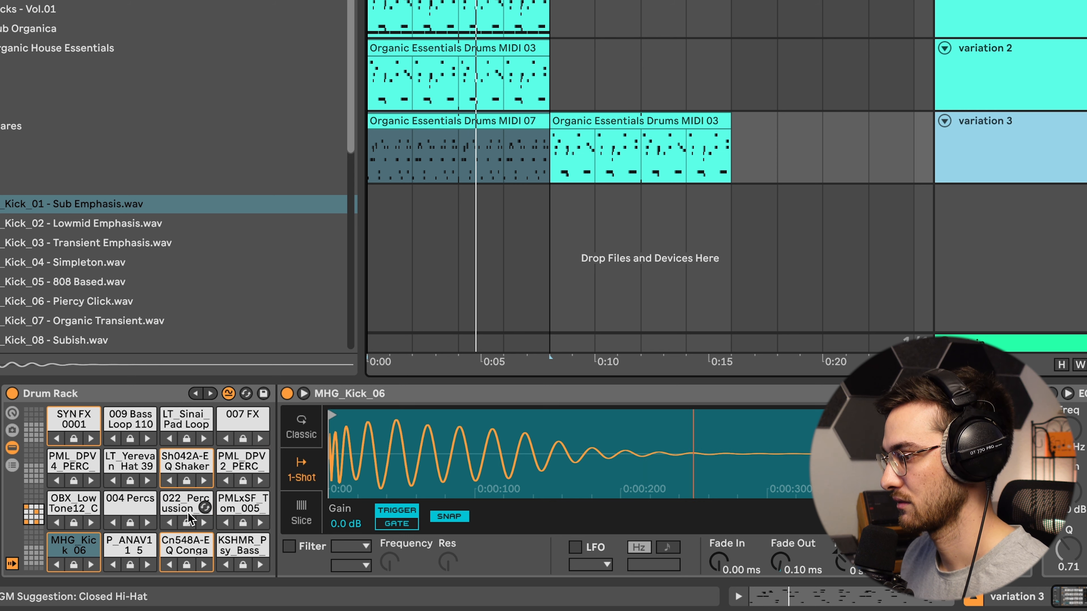
- Swap the 022_Percussion pad through similar samples to PML_DPV2_PERC_5_TONAL_011 and set the Sh042A-EQ Shaker pad's volume to -21.1 dB
left_click(187, 514)
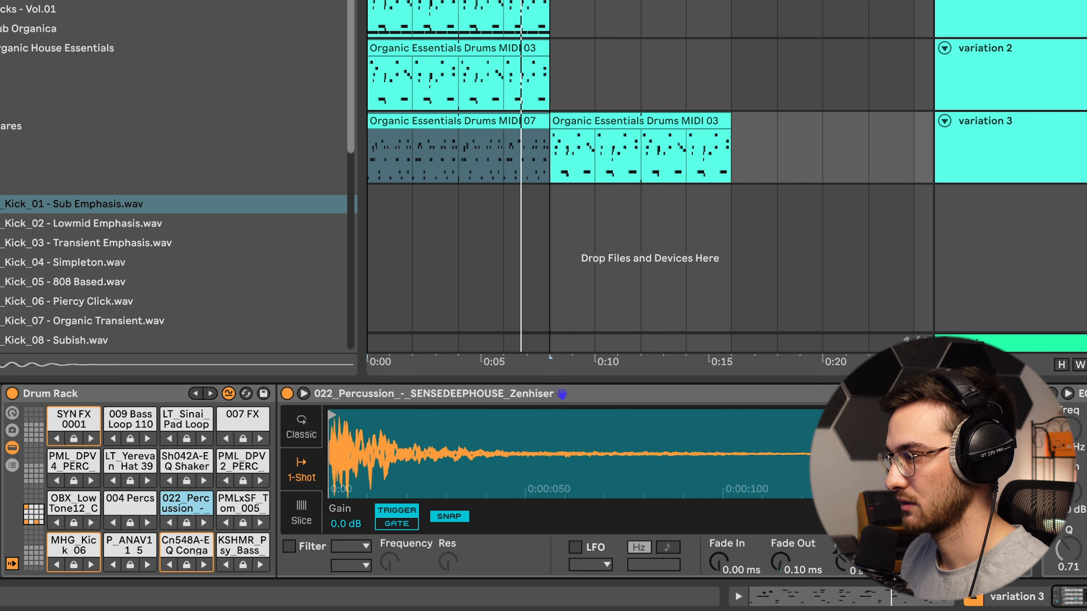
left_click(3, 185)
left_click(3, 129)
left_click(201, 526)
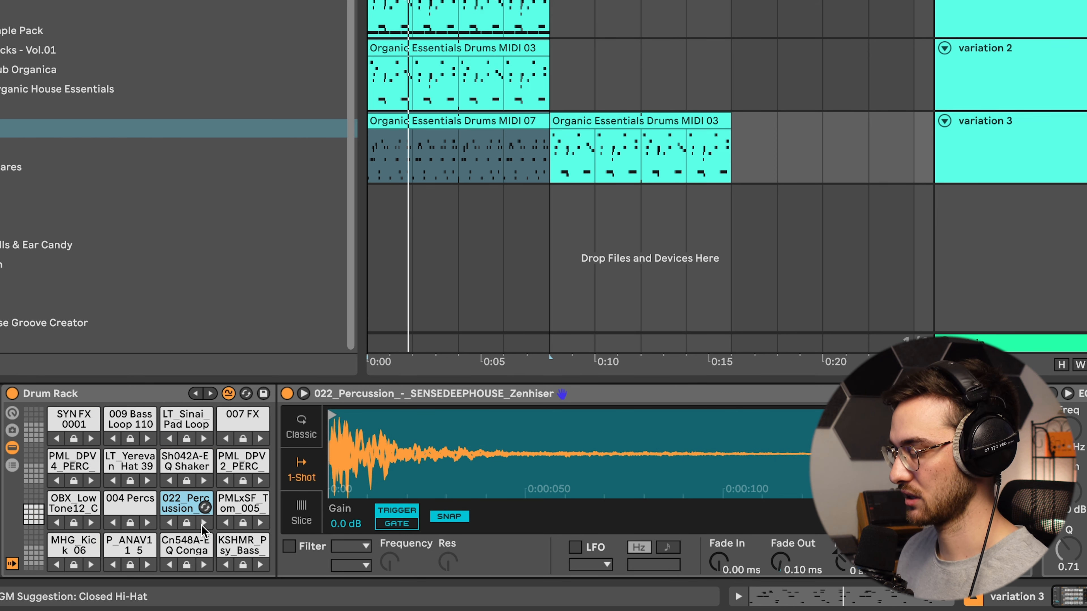
left_click(203, 523)
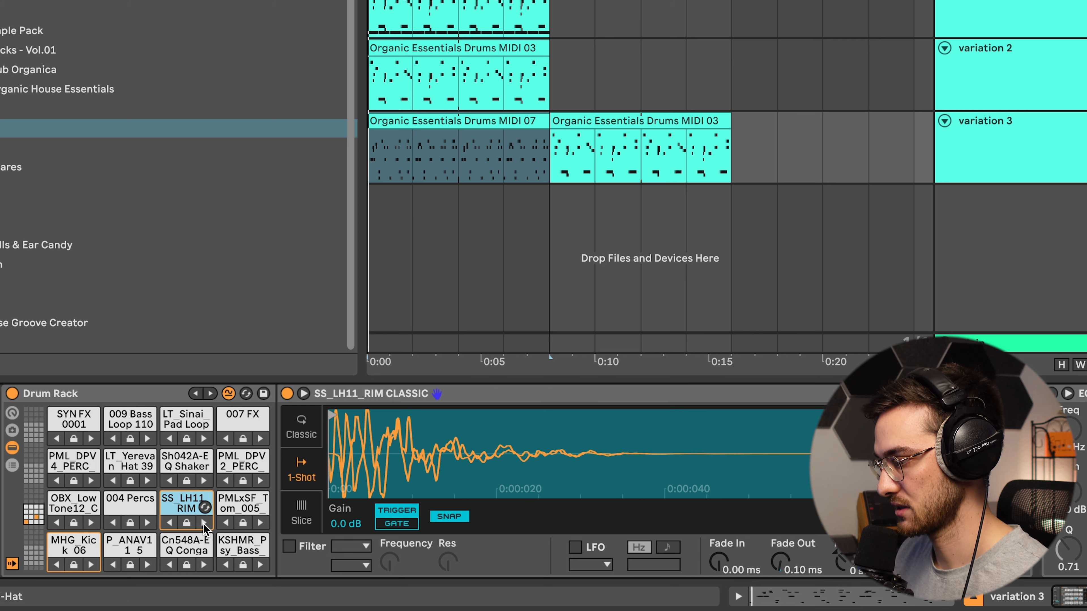
left_click(202, 524)
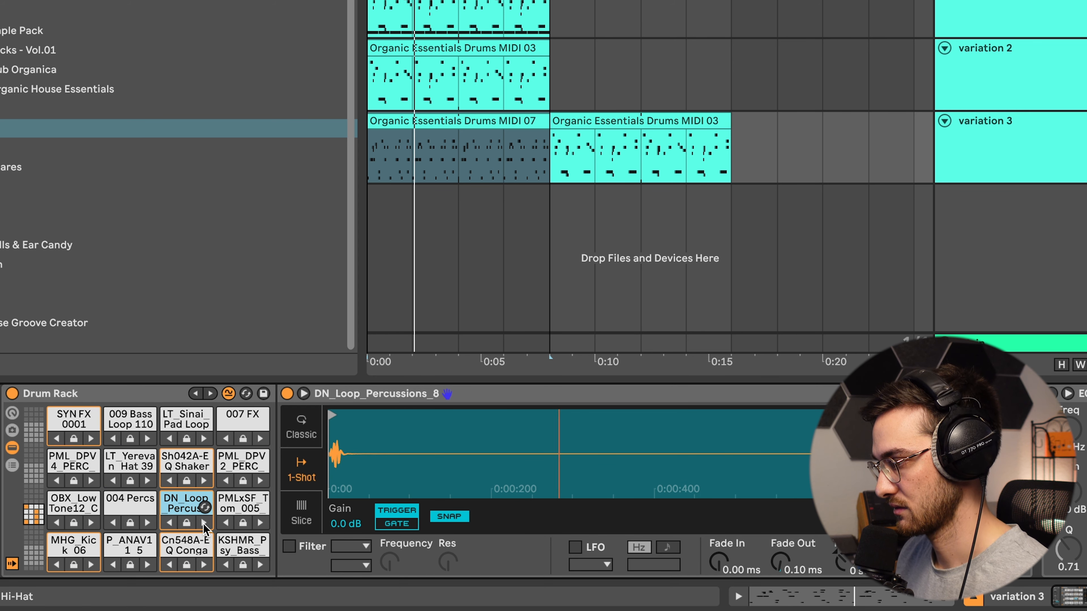
left_click(203, 524)
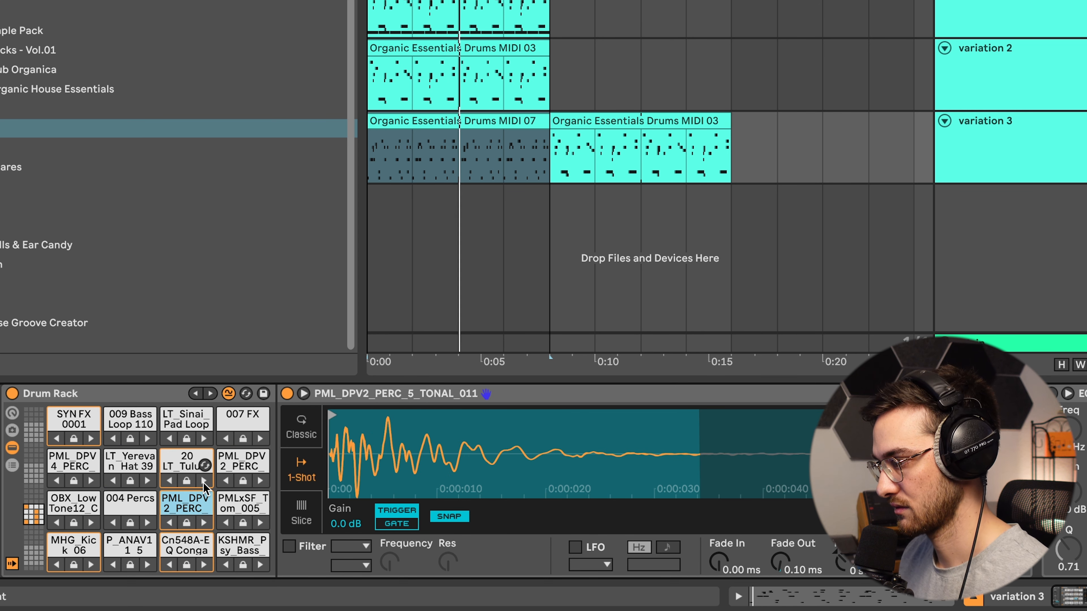
left_click(186, 463)
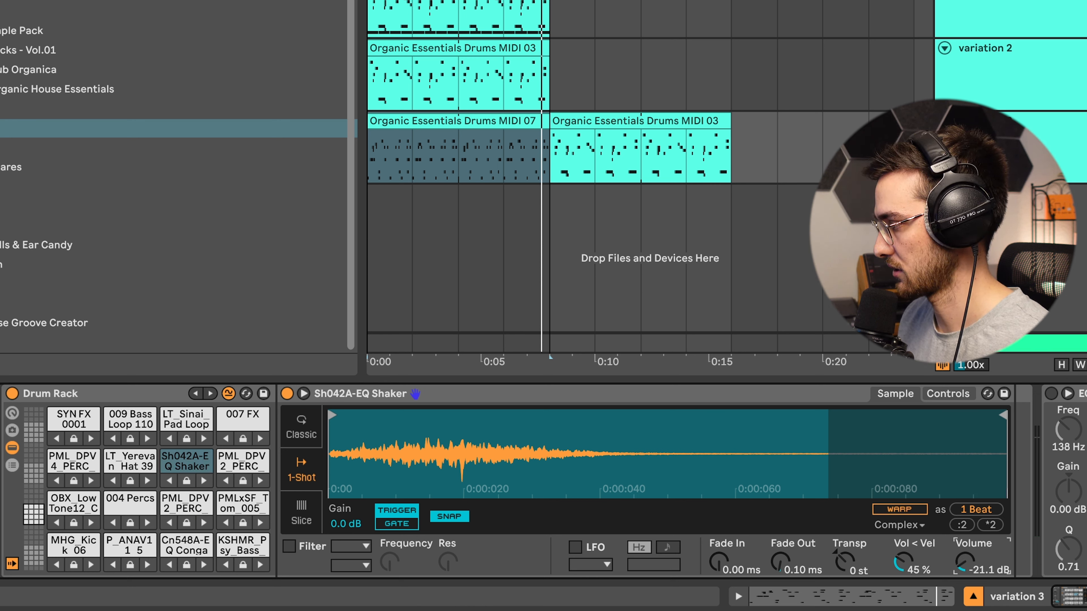
- Add an LT_Sinai_Pad Loop 05 note on the first beat of variation 3's Organic Essentials Drums MIDI 07 clip
left_click(167, 425)
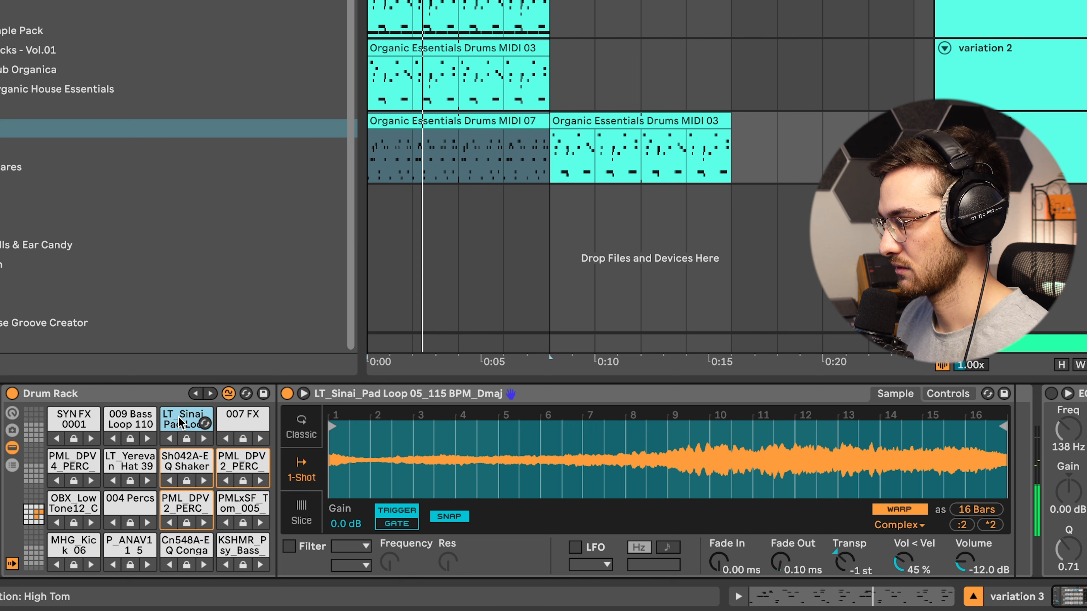
double_click(409, 124)
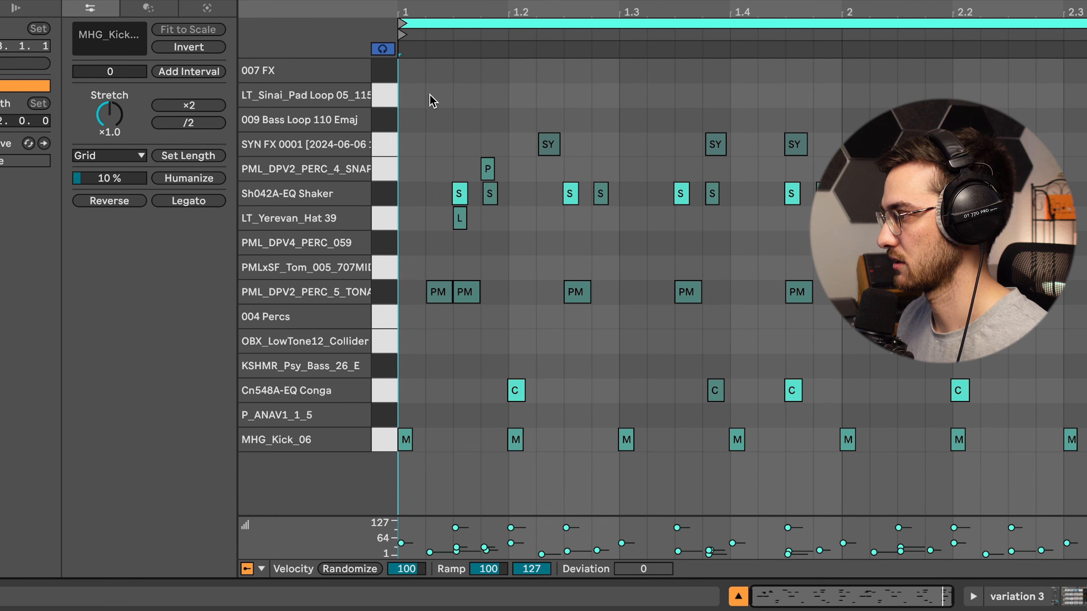
double_click(410, 97)
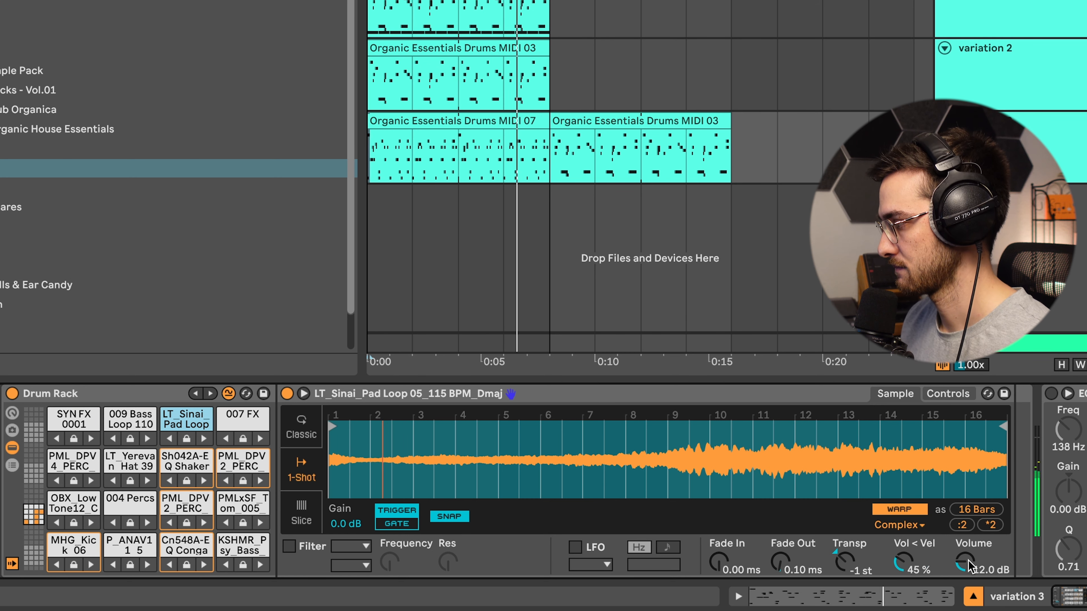
- Set the LT_Sinai_Pad Loop volume to -19.4 dB and low-pass filter it at 273 Hz with about 32% resonance
left_click_drag(965, 563, 965, 582)
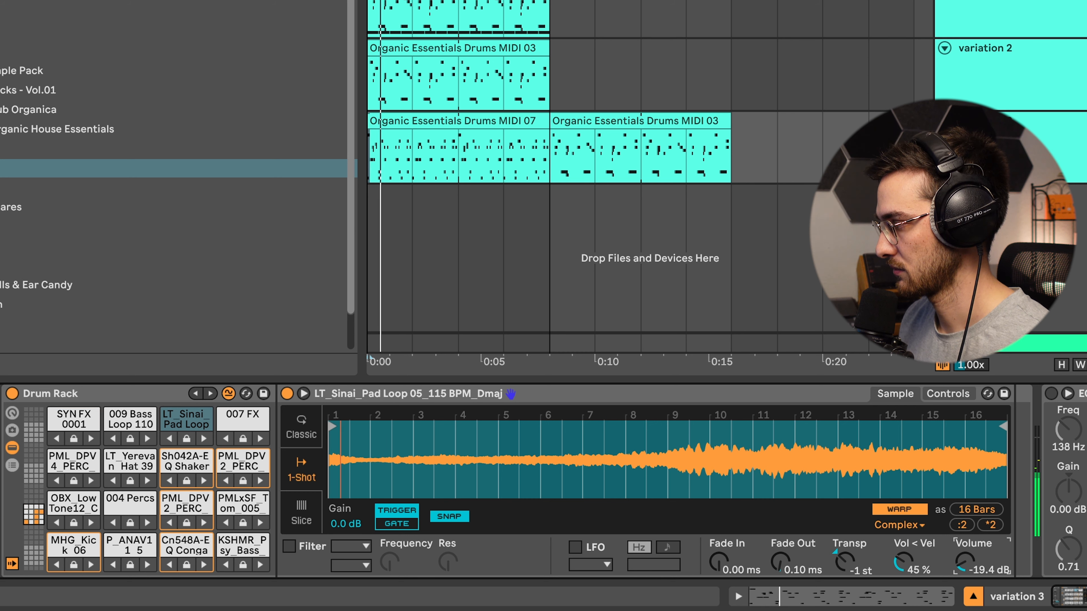
left_click(954, 393)
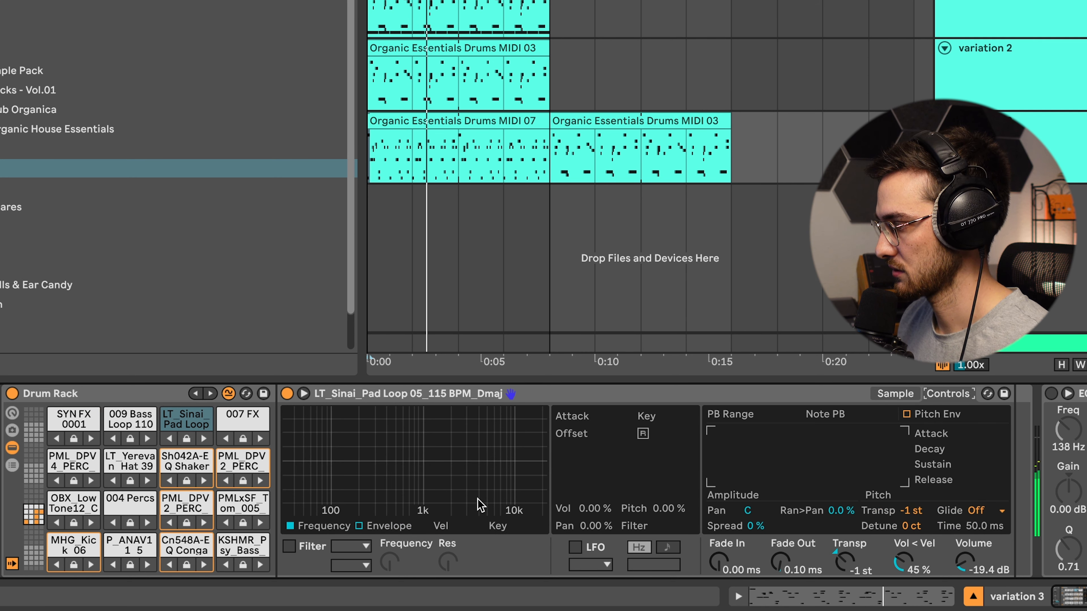
left_click(288, 548)
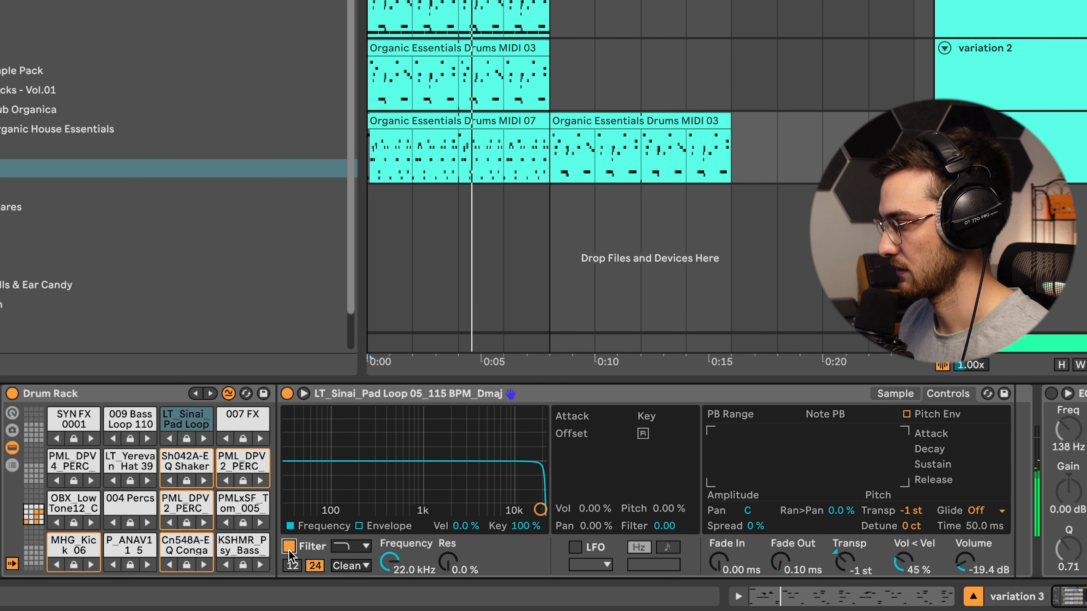
left_click_drag(540, 509, 373, 486)
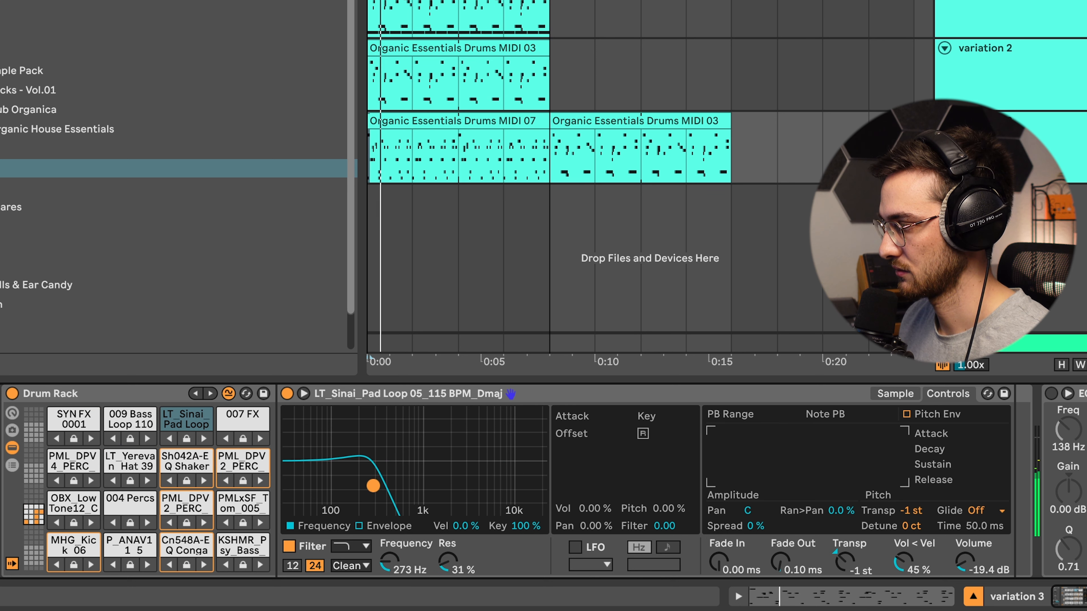
- Repeat the LT_Sinai_Pad Loop note every two beats and add a 007 FX note at 1.2 and a 009 Bass Loop note at 1.3.4
double_click(397, 121)
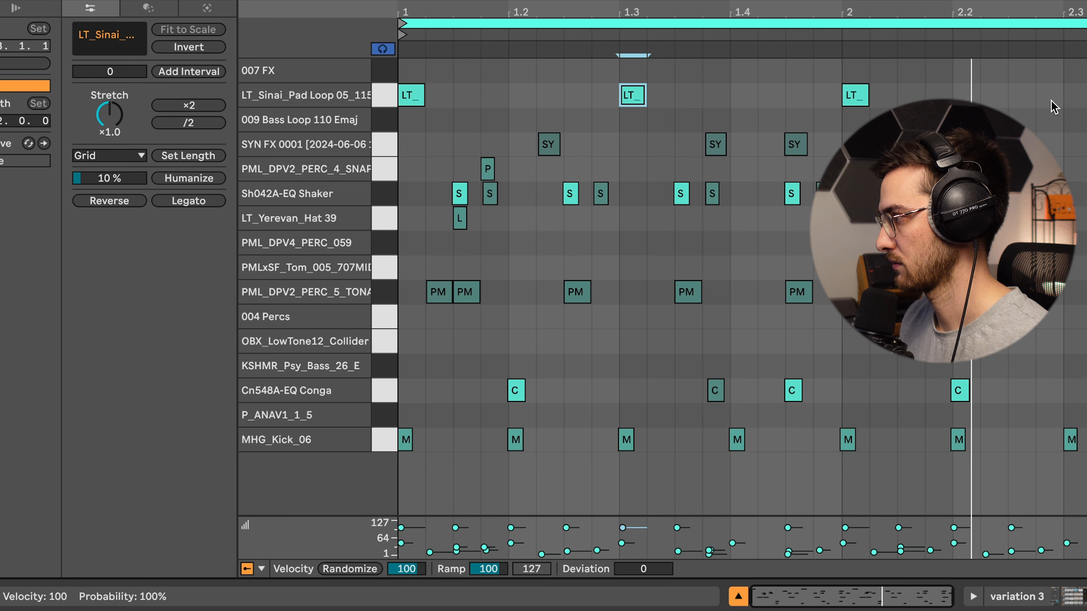
key("ctrl+d")
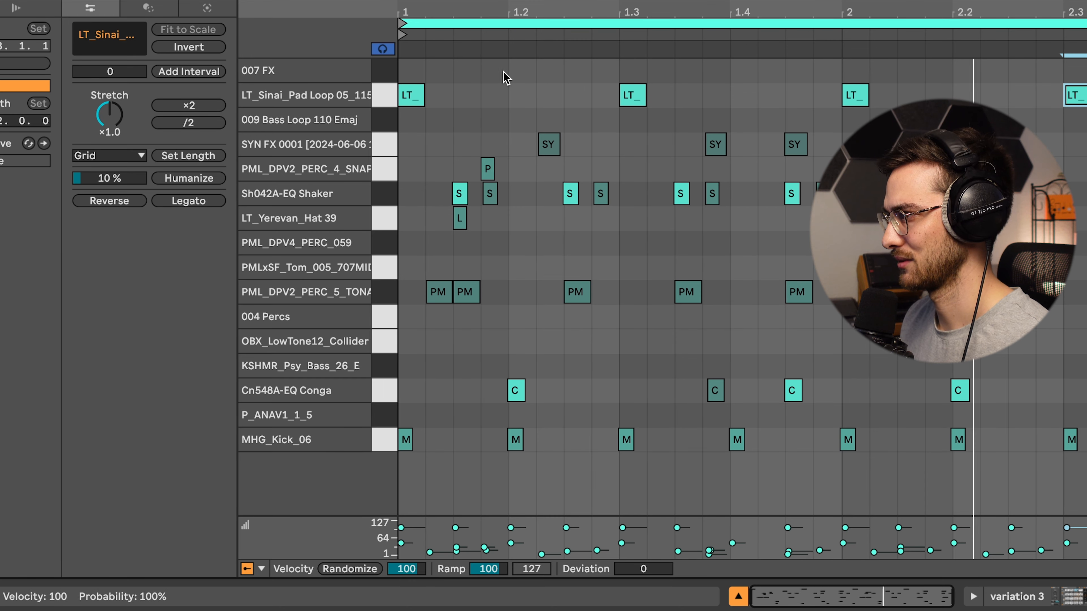
double_click(521, 71)
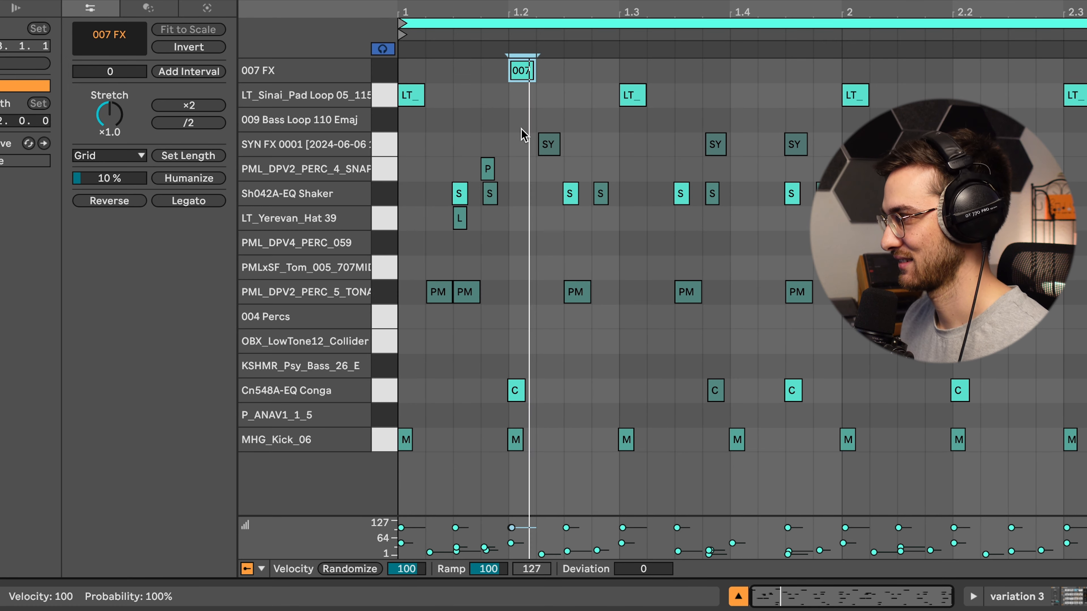
double_click(714, 121)
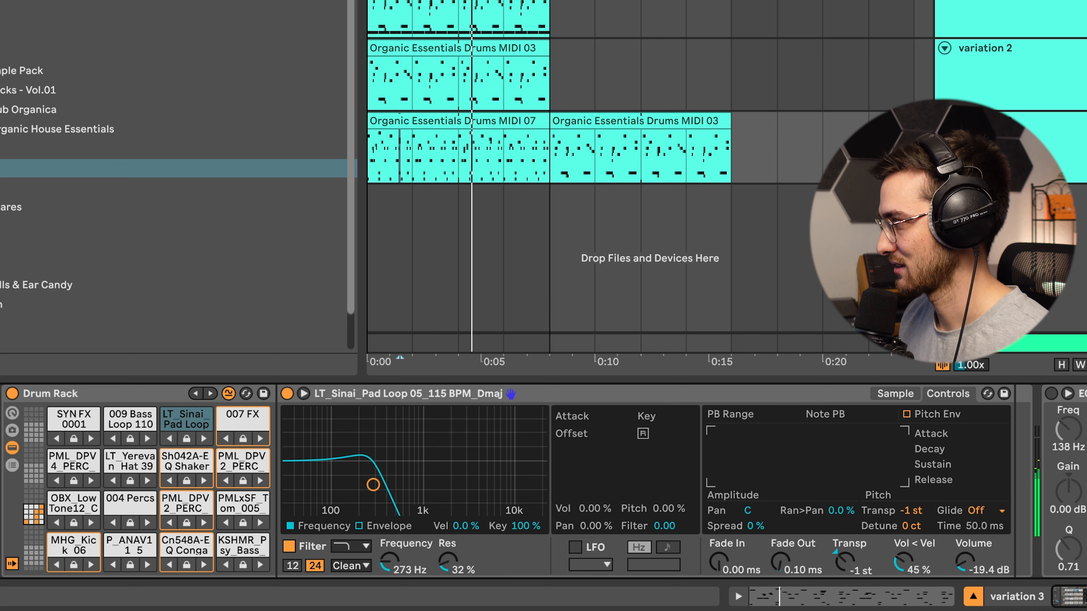
left_click(1029, 148)
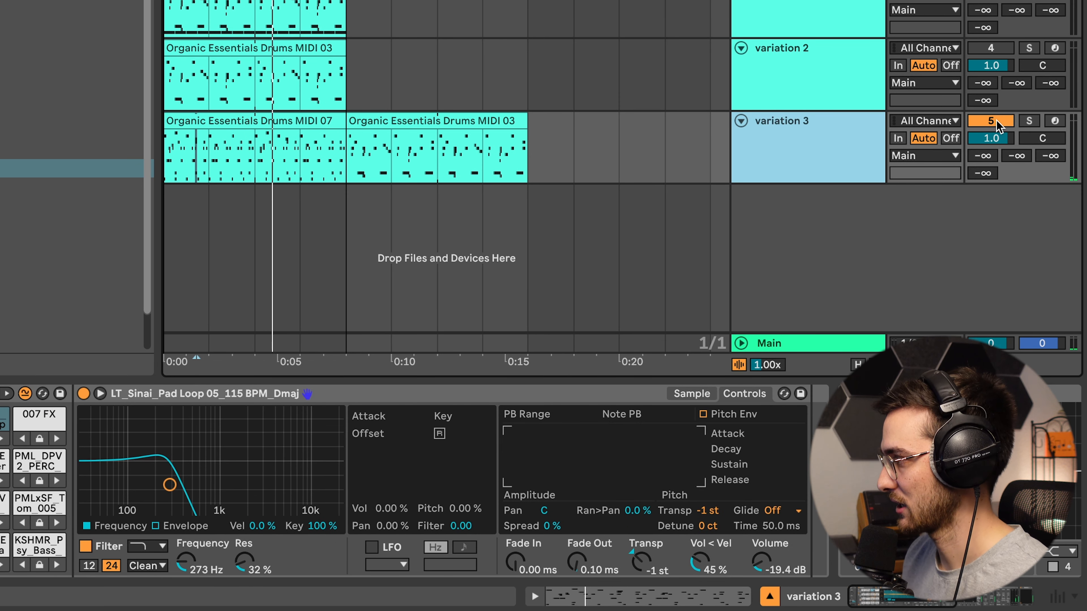
- Duplicate the variation 3 track as variation 4 and swap all of its Drum Rack samples for similar ones during playback
key("ctrl+d")
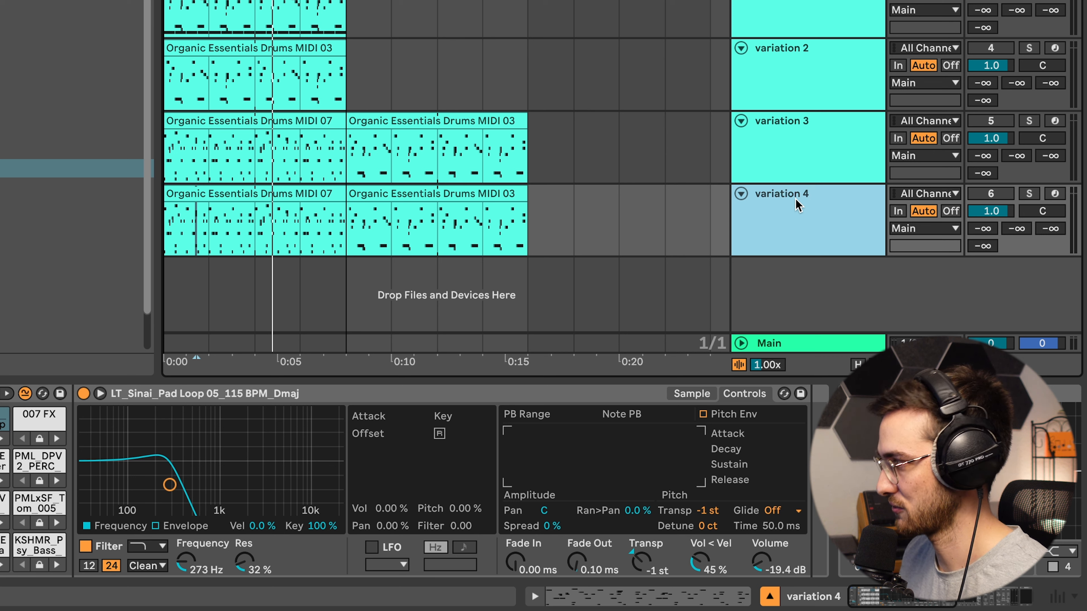
left_click(688, 393)
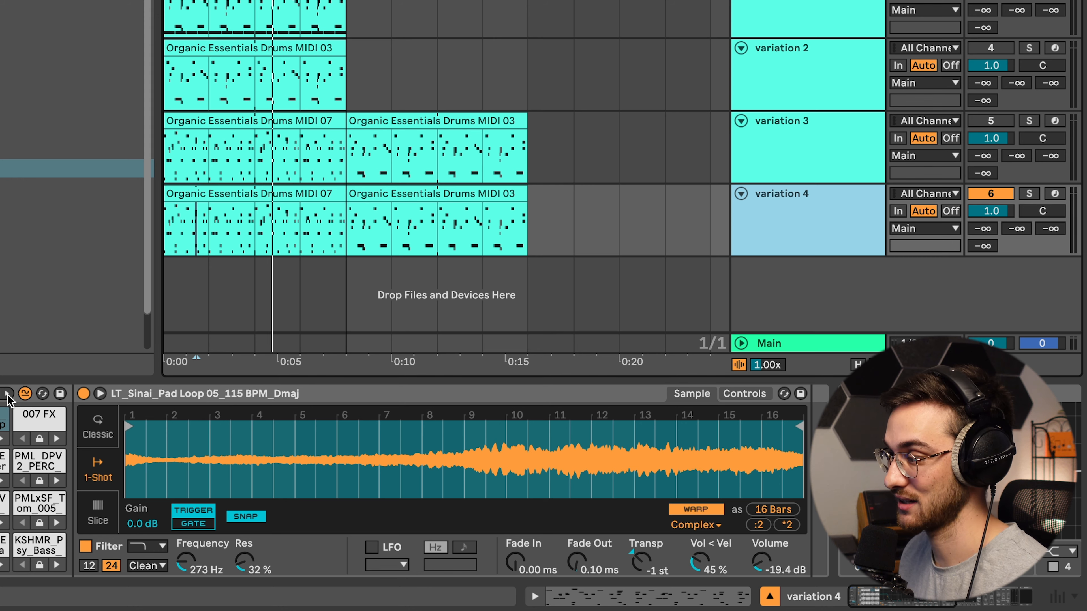
left_click(231, 234)
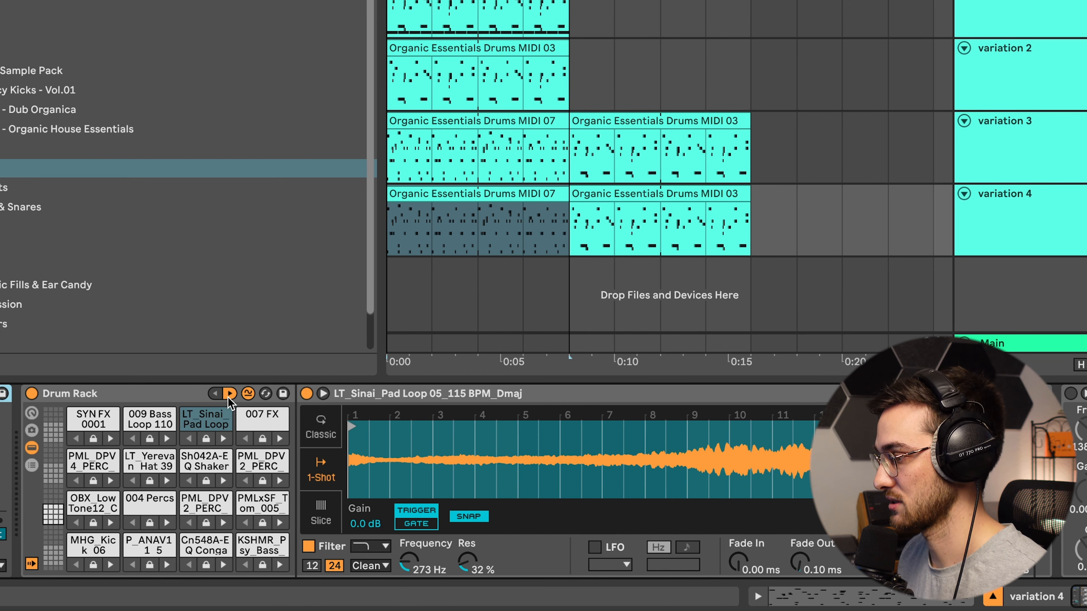
left_click(230, 393)
key("space")
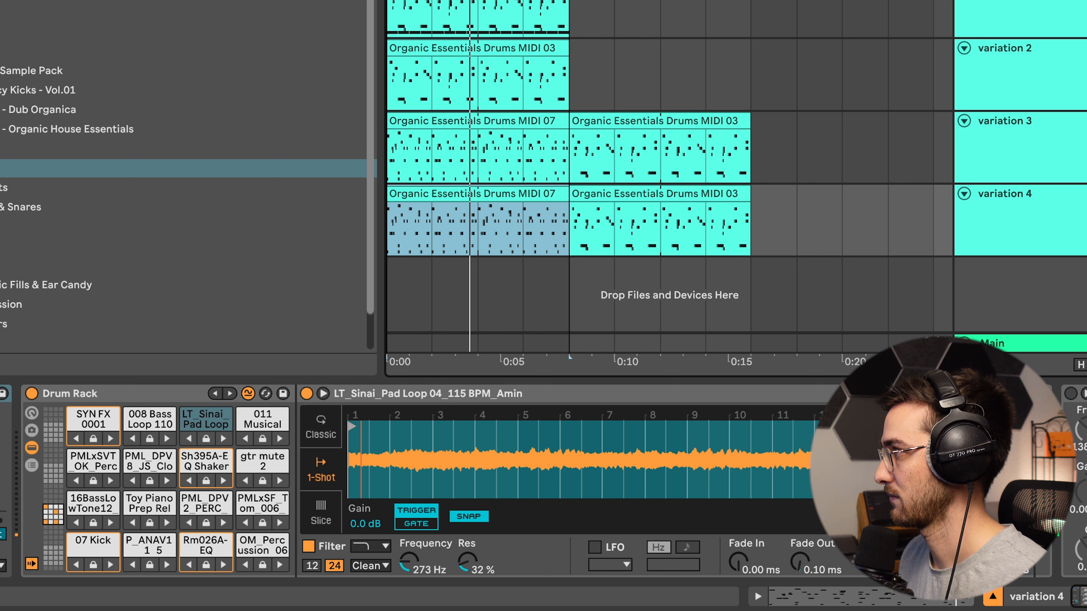
- Mute the 07 Kick pad in variation 4's Drum Rack
left_click(248, 394)
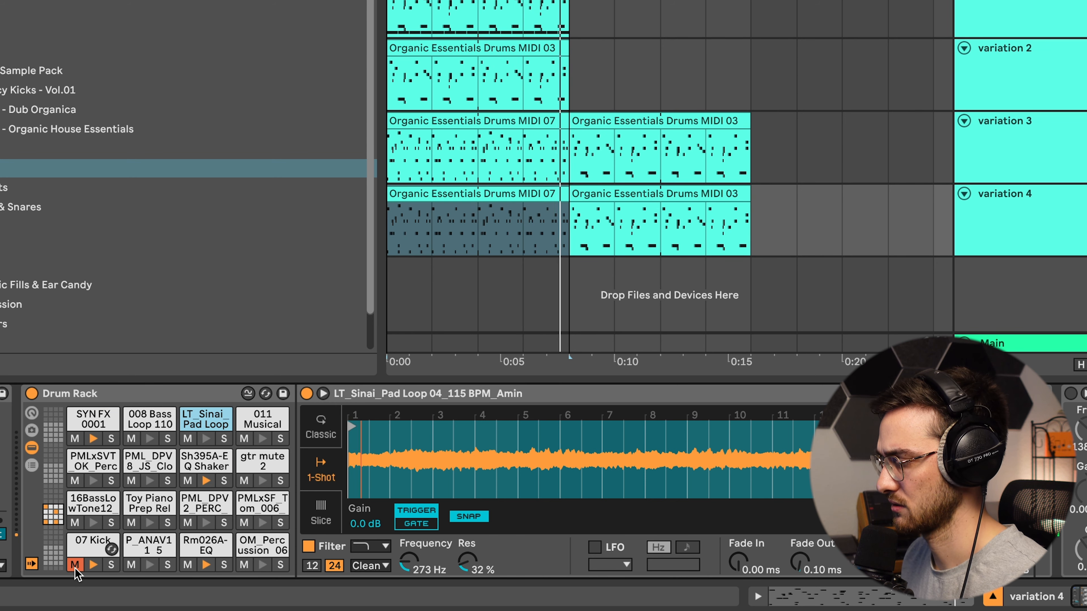
left_click(247, 399)
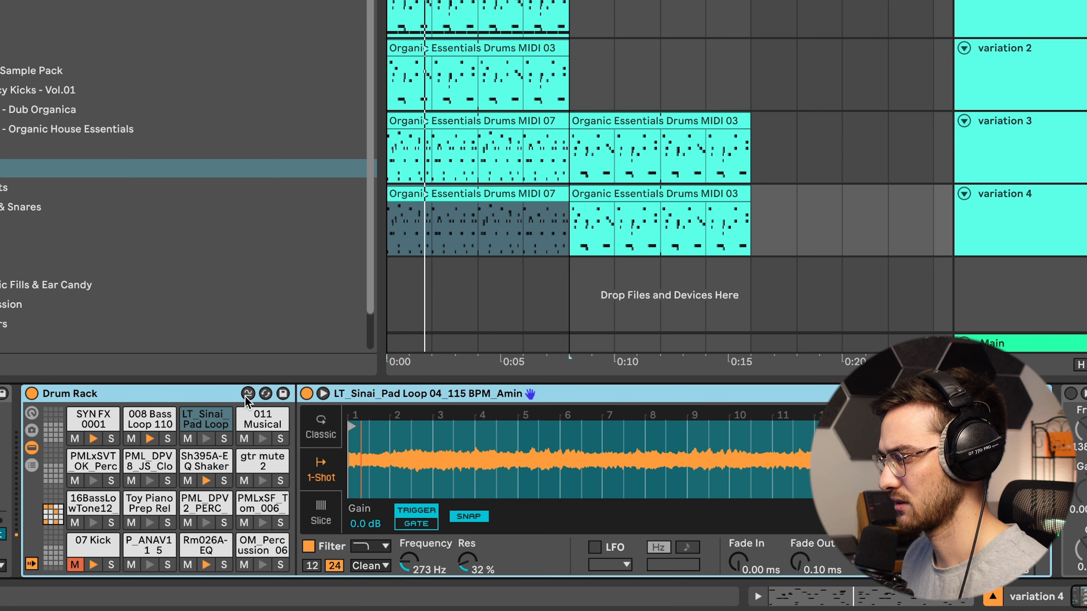
left_click(247, 395)
- Cycle all of variation 4's Drum Rack pads through similar samples until the pad loop slot holds 002 Pad Riser Dm
left_click(230, 394)
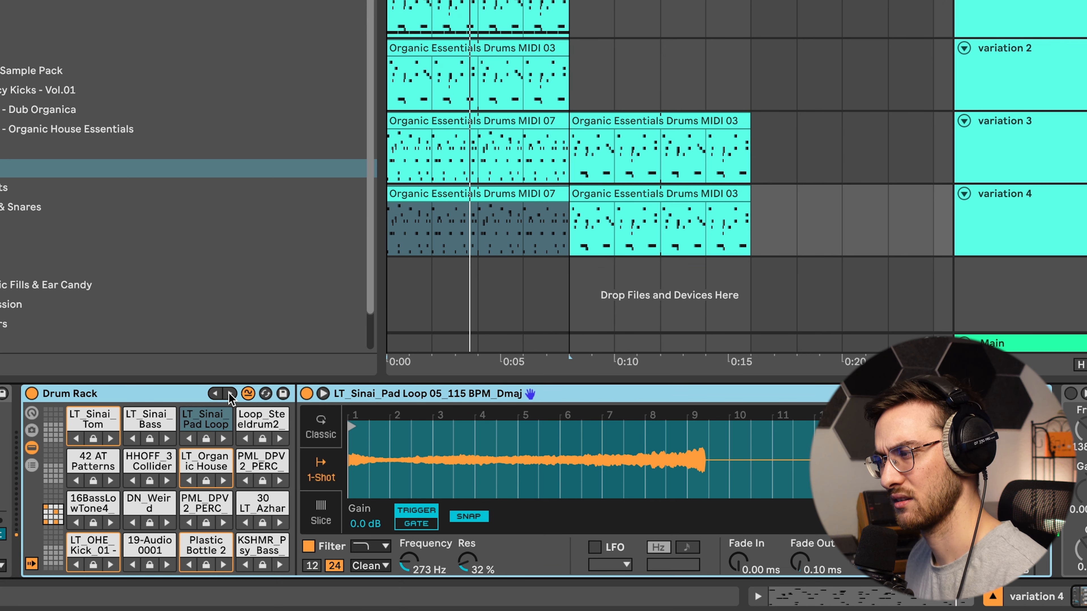
left_click(230, 394)
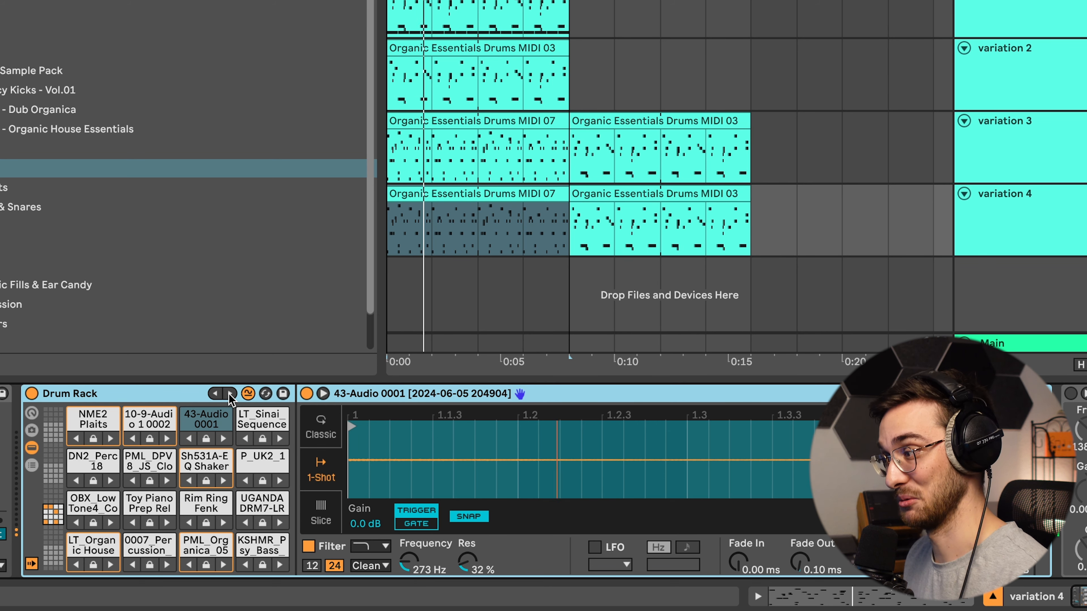
left_click(230, 394)
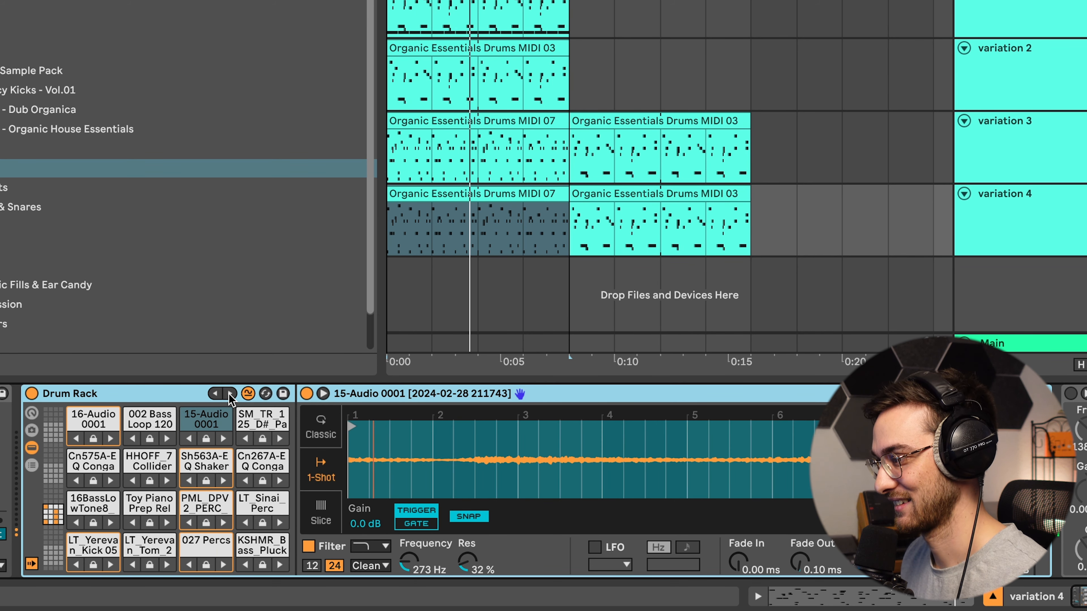
left_click(230, 394)
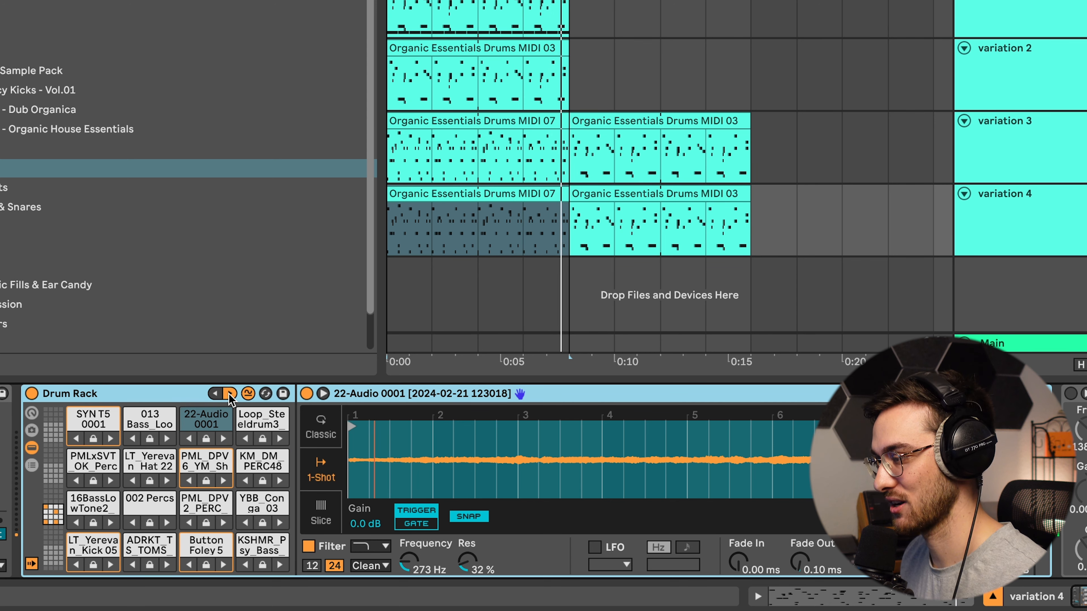
left_click(229, 394)
left_click(230, 394)
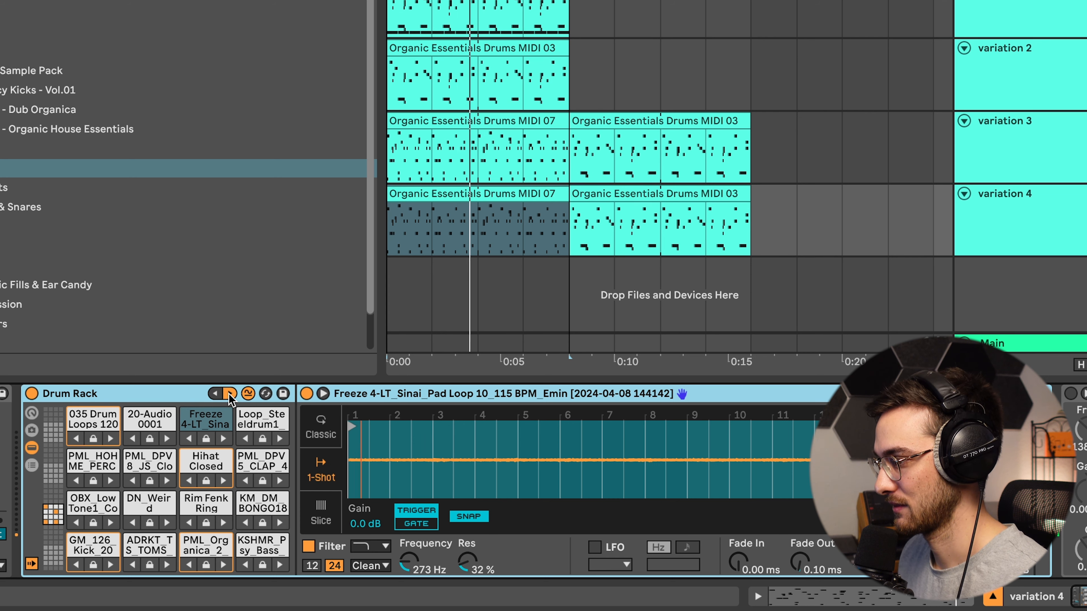
left_click(230, 394)
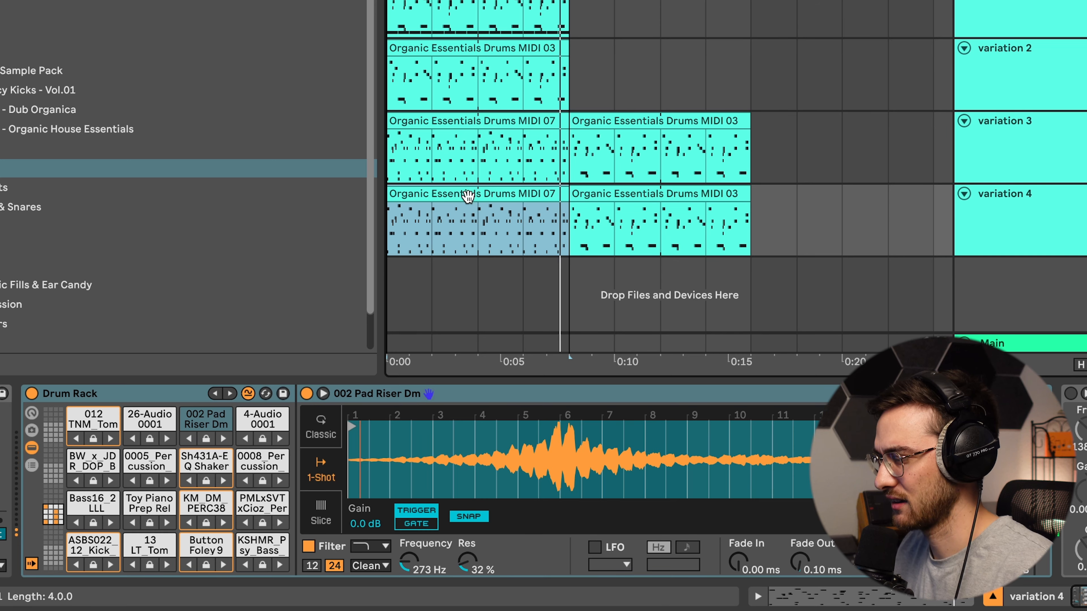
left_click(1068, 219)
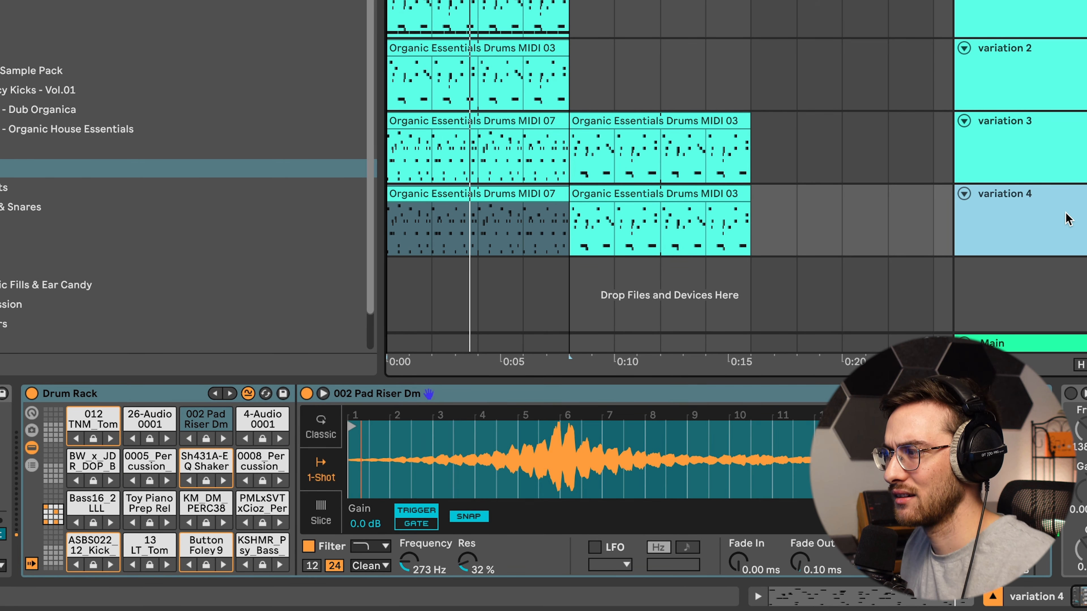